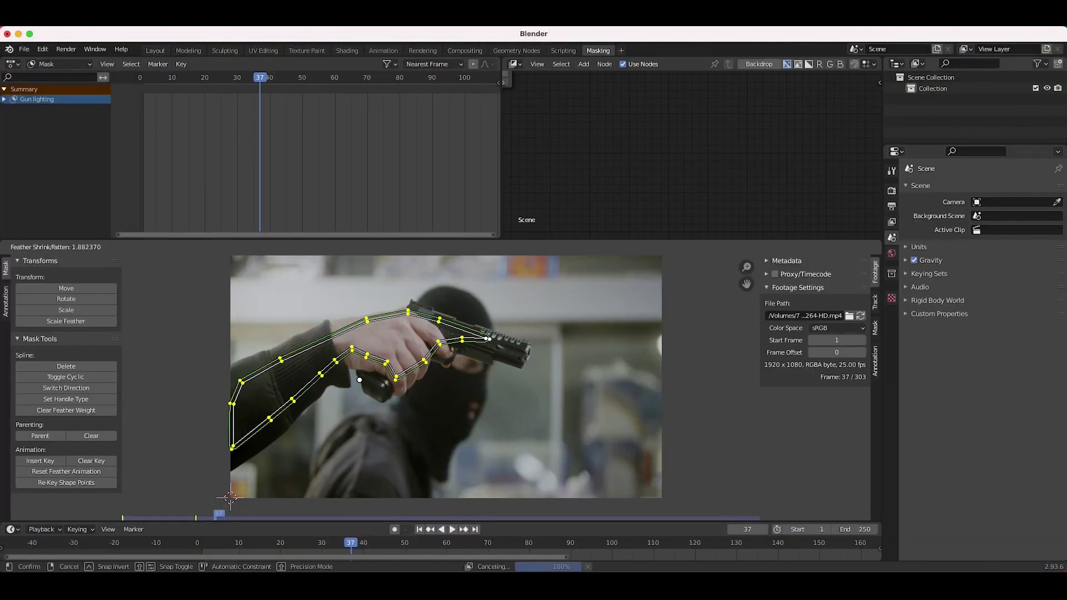
# Adjust the Gun lighting mask around the arm and pistol at frame 37, moving its points and resizing its feather
pyautogui.press('g')
pyautogui.click(482, 329)
pyautogui.press('a')
pyautogui.hotkey('alt', 's')
pyautogui.click(481, 333)
pyautogui.click(480, 339)
pyautogui.press('g')
pyautogui.moveTo(479, 337); pyautogui.dragTo(479, 338)
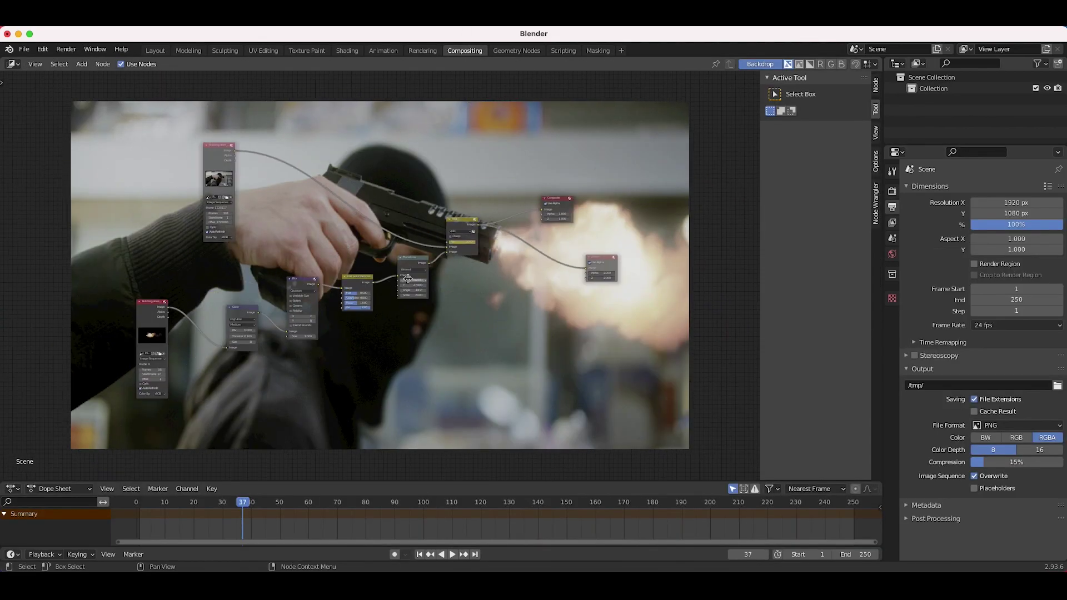
# Add a Mask node set to Gun lighting and a Set Alpha node to the compositing node tree
pyautogui.scroll(4, 189, 241)
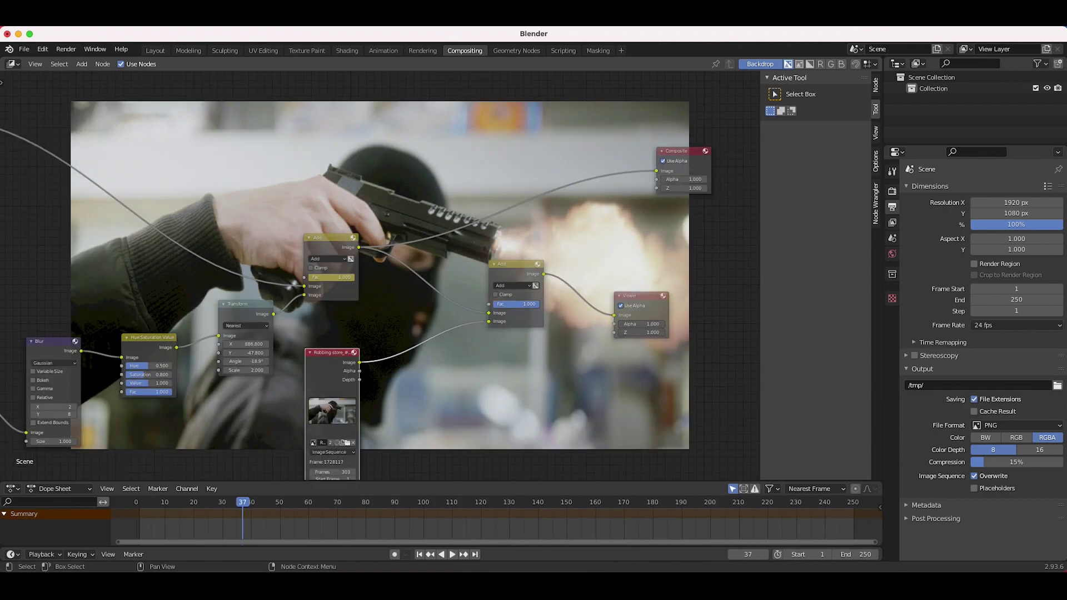
pyautogui.moveTo(500, 305); pyautogui.dragTo(469, 310, button='middle')
pyautogui.hotkey('shift', 'a')
pyautogui.hotkey('shift', 'a')
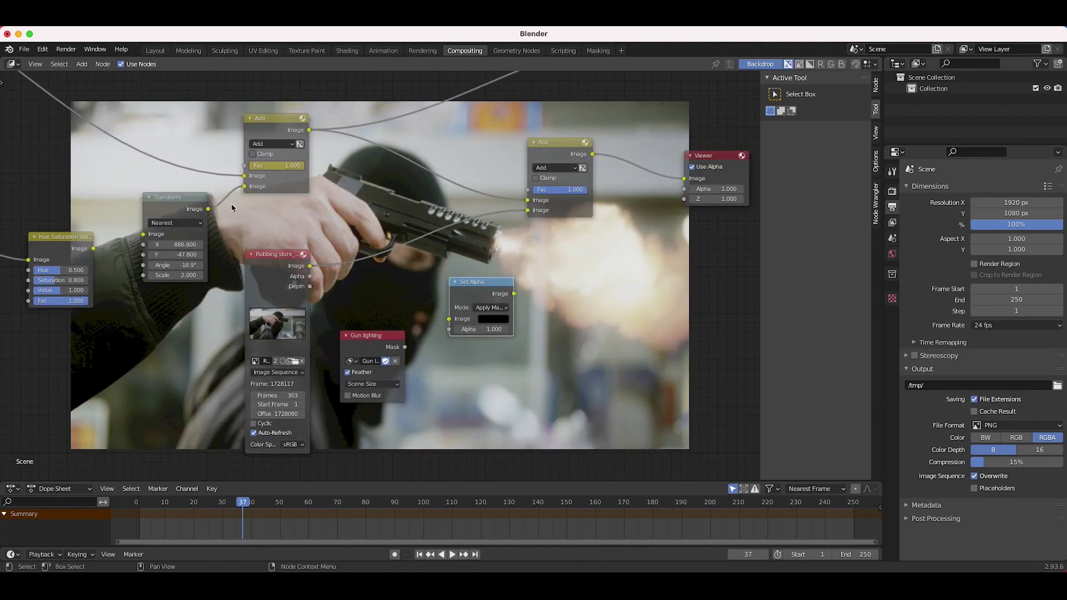
pyautogui.click(461, 239)
pyautogui.moveTo(461, 239); pyautogui.dragTo(519, 264, button='middle')
pyautogui.moveTo(610, 154); pyautogui.dragTo(567, 367, button='middle')
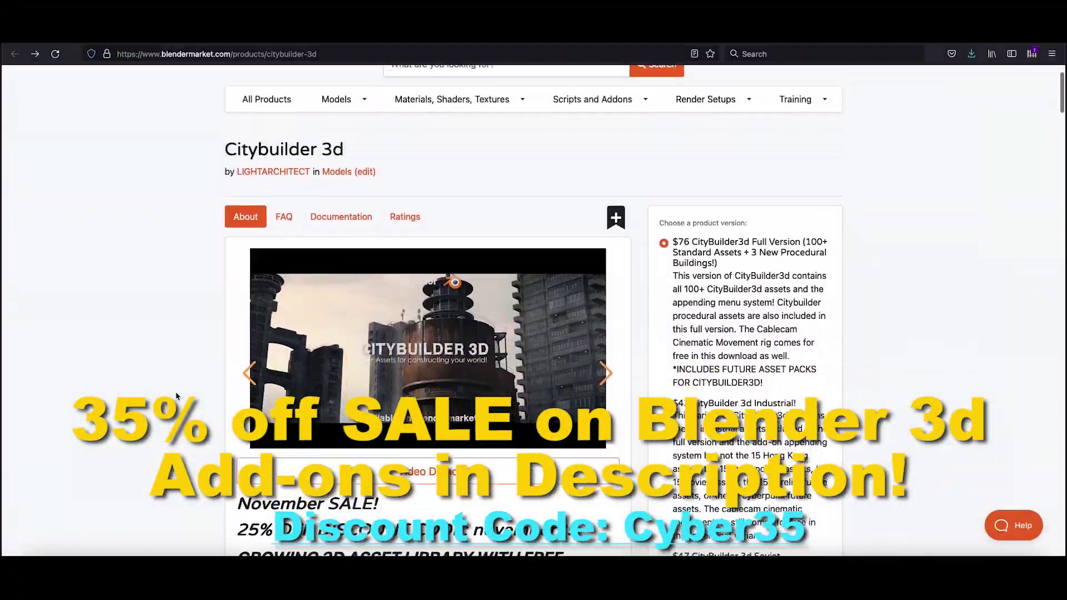
# Look through the Blender Market product pages for Citybuilder 3d, the Add-On Value Pack and the Khaos explosion add-on
pyautogui.scroll(-2, 176, 396)
pyautogui.scroll(-15, 175, 396)
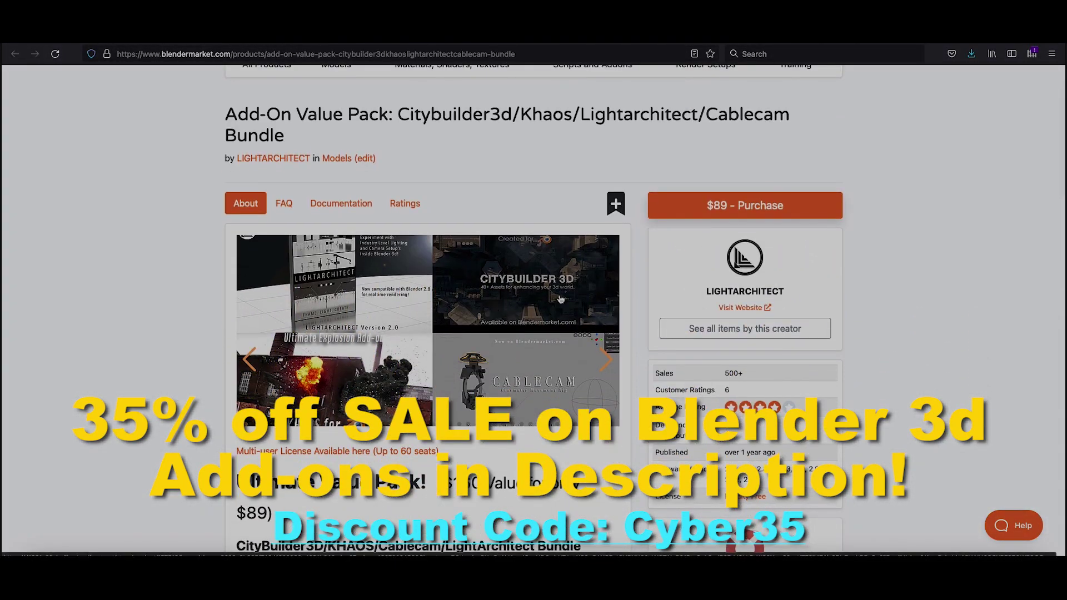
pyautogui.scroll(-3, 959, 442)
pyautogui.scroll(-10, 960, 442)
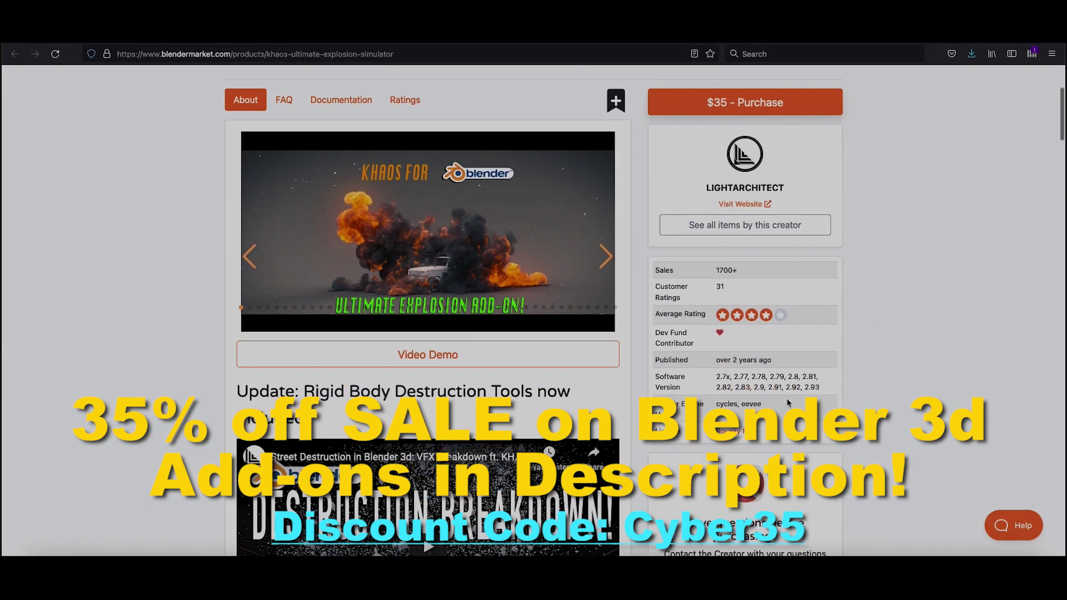
pyautogui.scroll(-10, 787, 402)
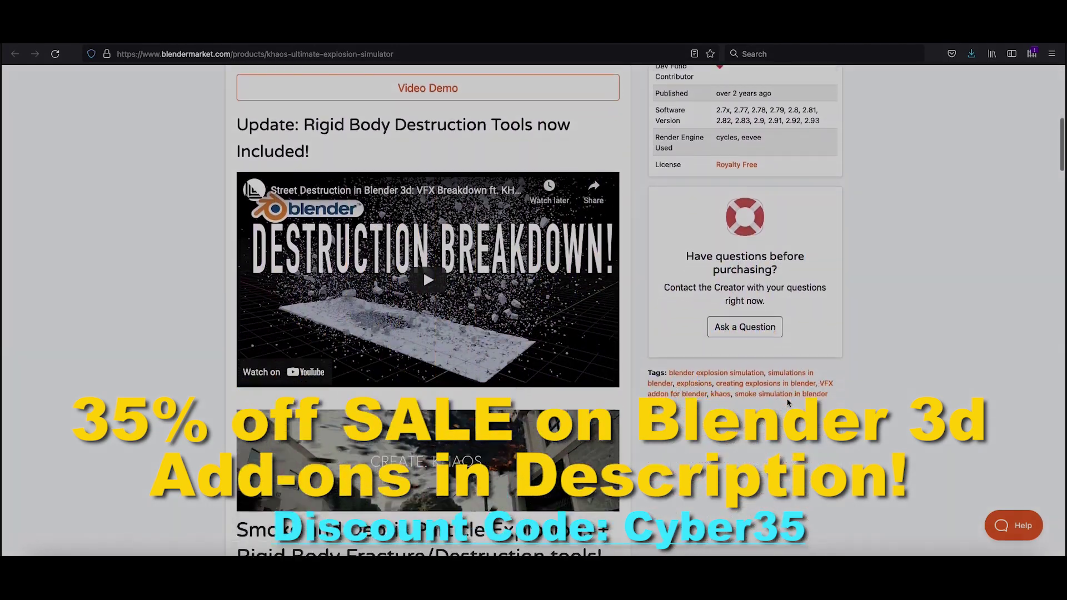
pyautogui.scroll(-15, 788, 402)
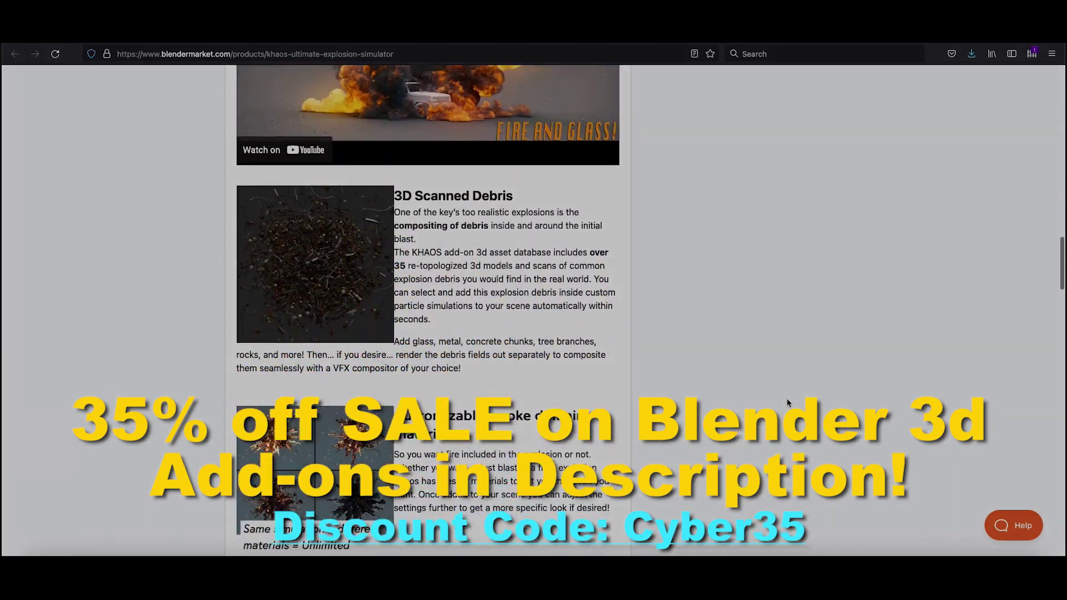
pyautogui.scroll(-20, 788, 403)
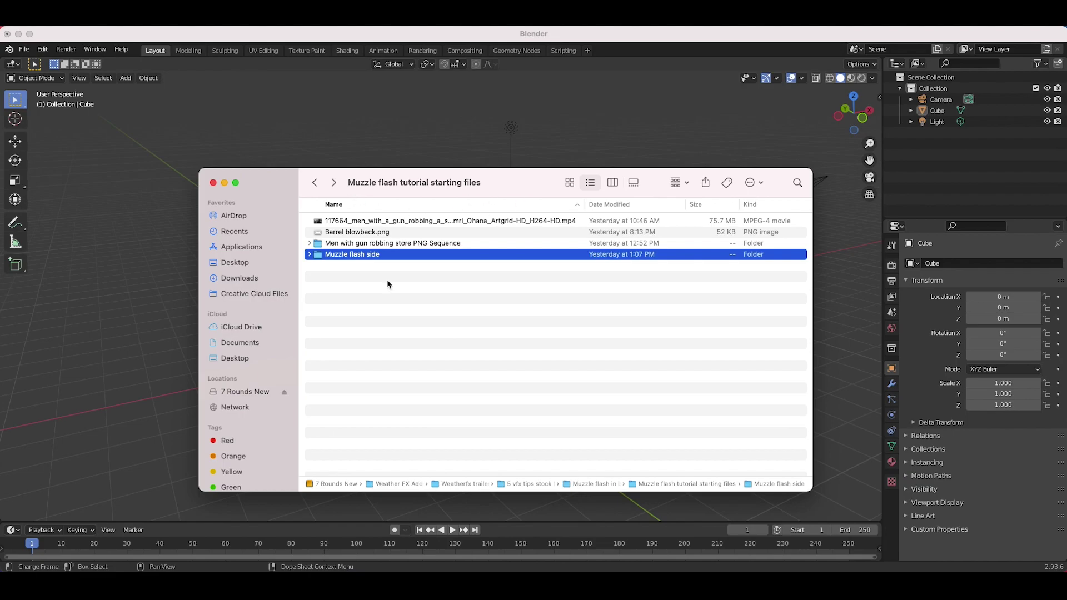
# Preview the men-with-a-gun MP4 clip from the Muzzle flash tutorial starting files folder and close the player
pyautogui.click(356, 223)
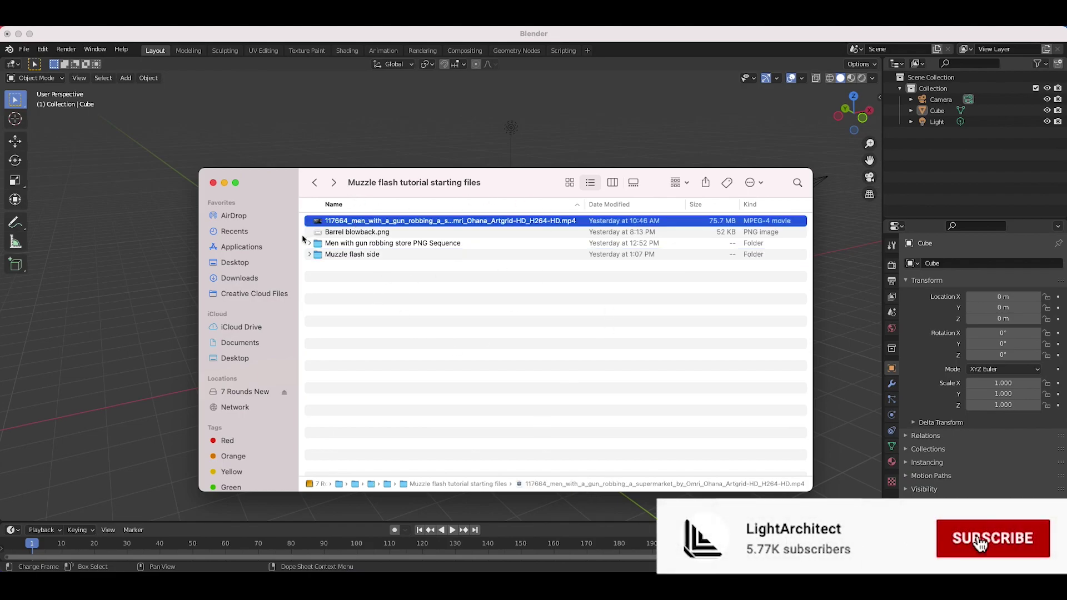
pyautogui.doubleClick(344, 222)
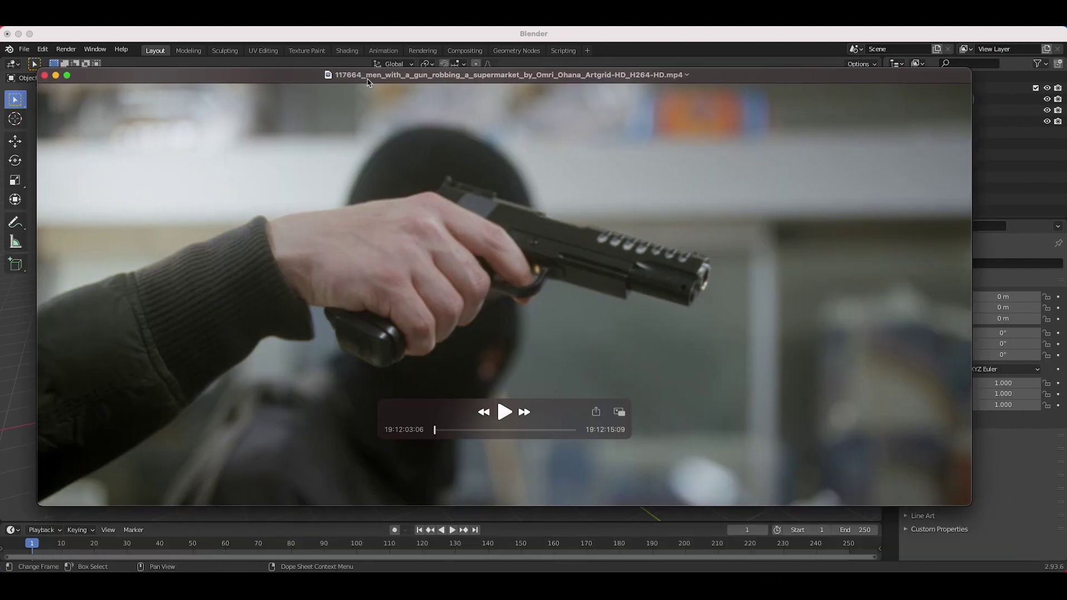
pyautogui.moveTo(368, 82); pyautogui.dragTo(376, 99)
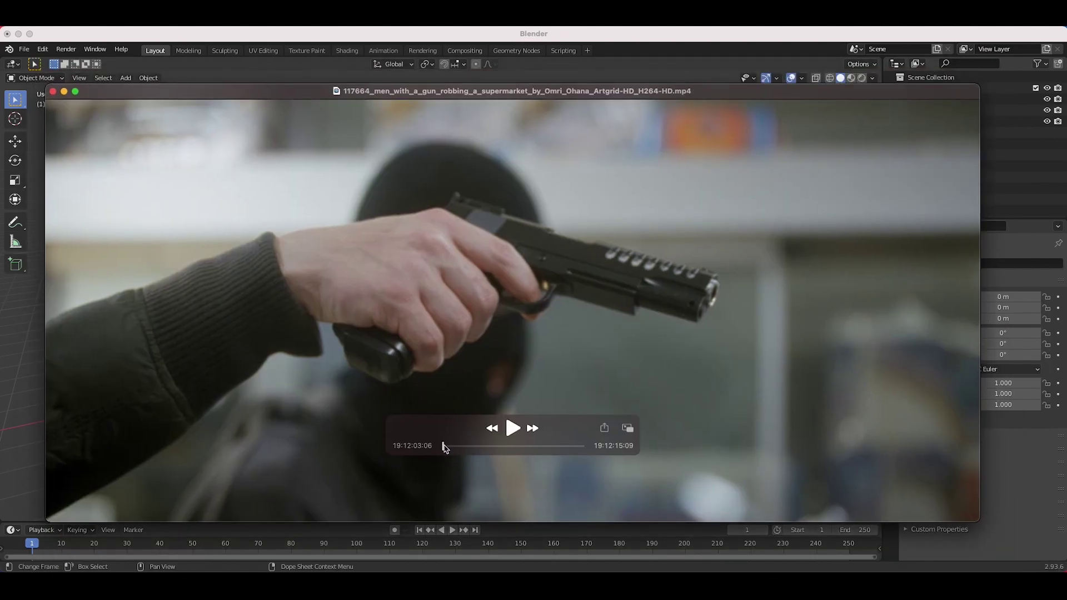
pyautogui.moveTo(443, 446); pyautogui.dragTo(386, 438)
pyautogui.click(53, 91)
# Inspect the frames inside the Men with gun robbing store PNG Sequence folder and collapse it again
pyautogui.click(349, 246)
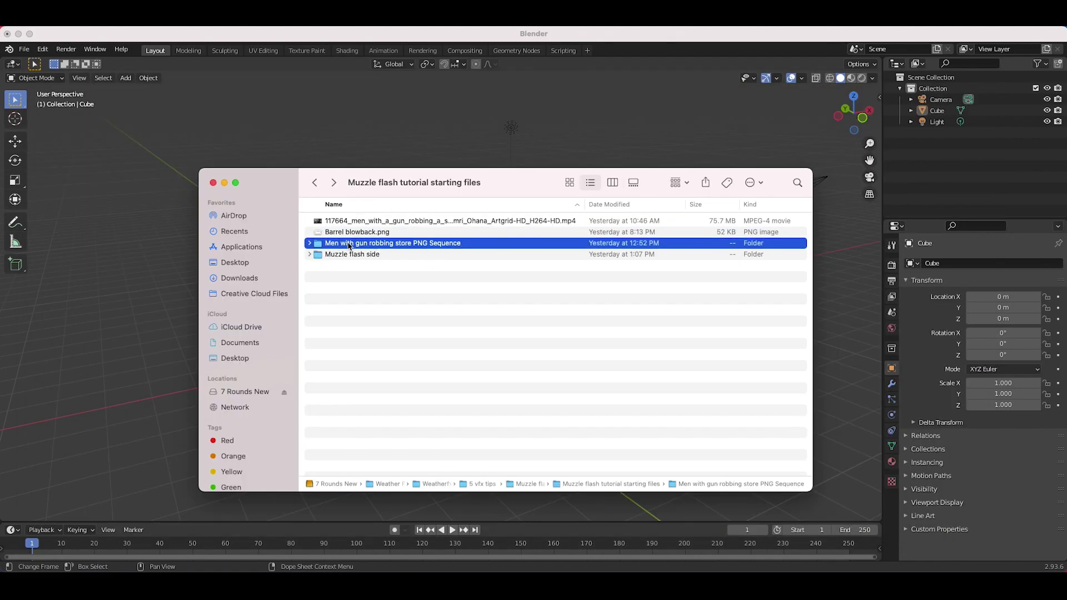
pyautogui.click(310, 245)
pyautogui.click(365, 255)
pyautogui.click(367, 310)
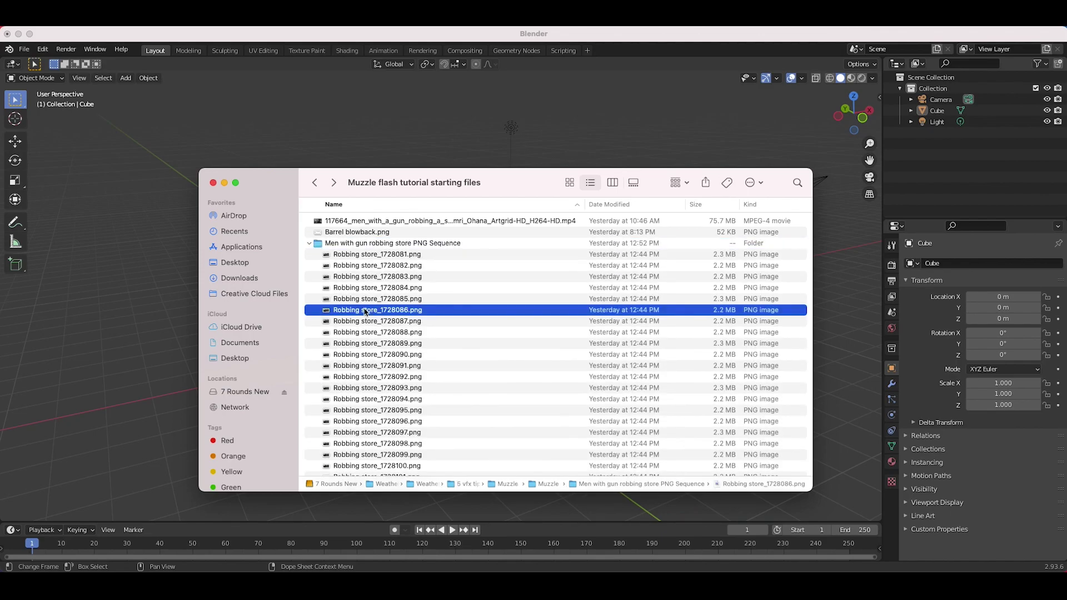
pyautogui.click(310, 244)
pyautogui.click(309, 243)
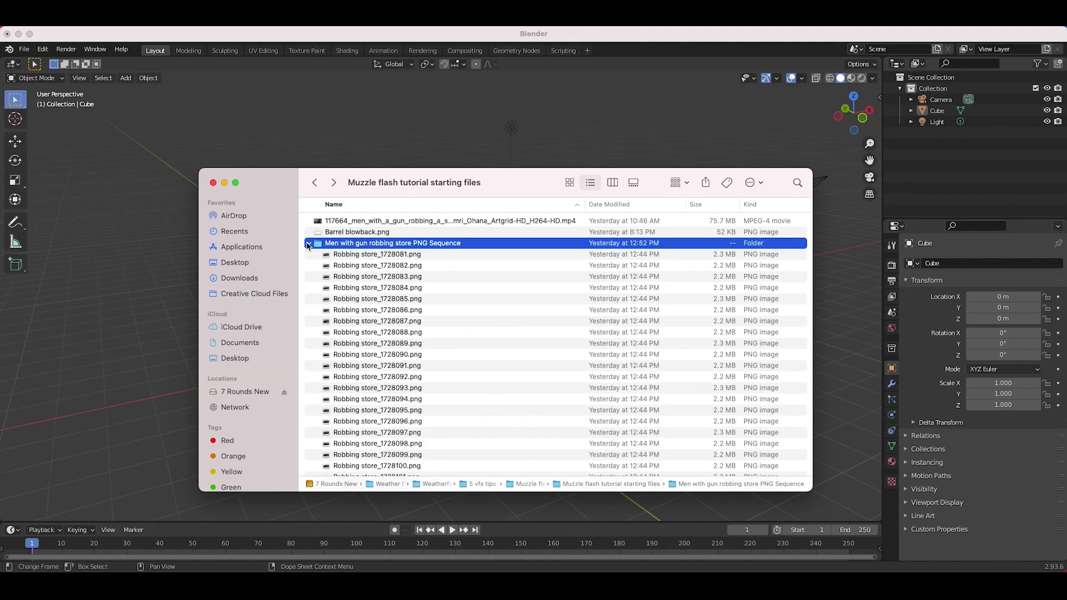
pyautogui.click(309, 244)
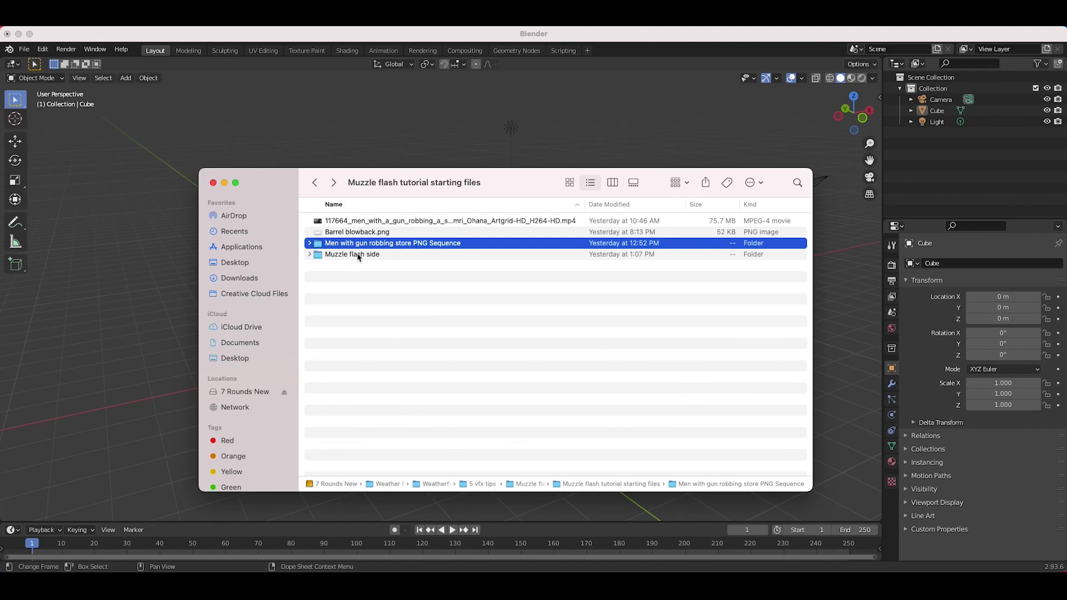
# Inspect the Muzzle flash side folder's PNG sequence from its first to last frame and collapse the folder
pyautogui.click(358, 256)
pyautogui.click(352, 285)
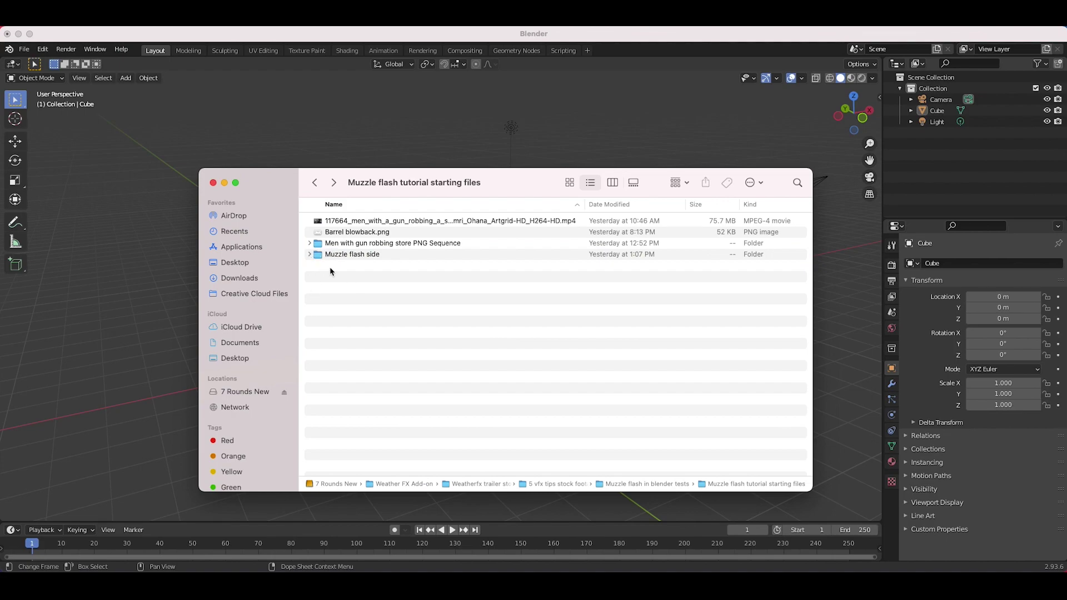
pyautogui.click(309, 256)
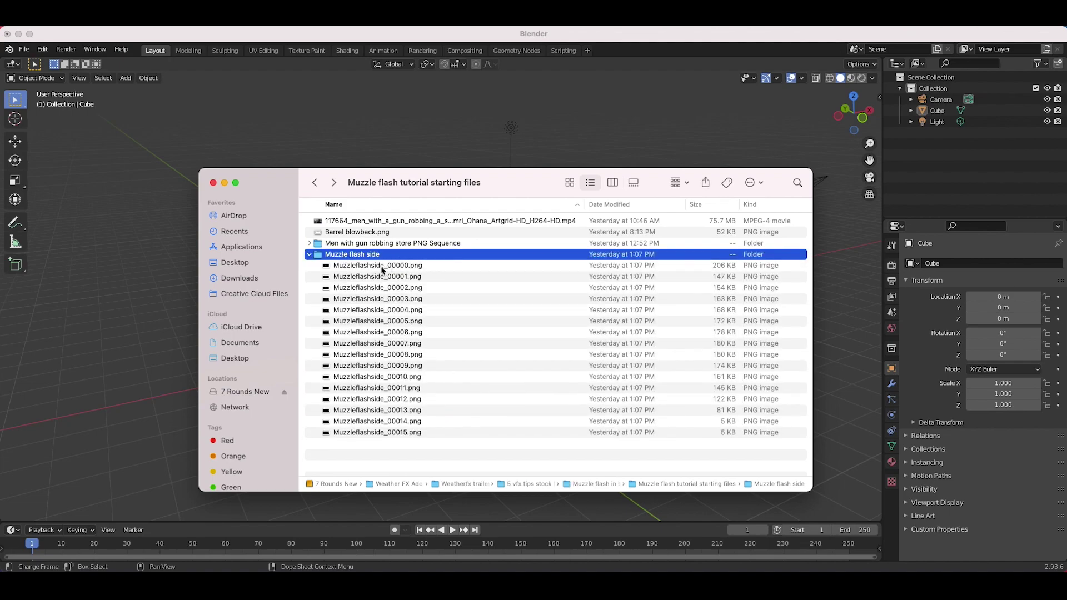
pyautogui.click(373, 274)
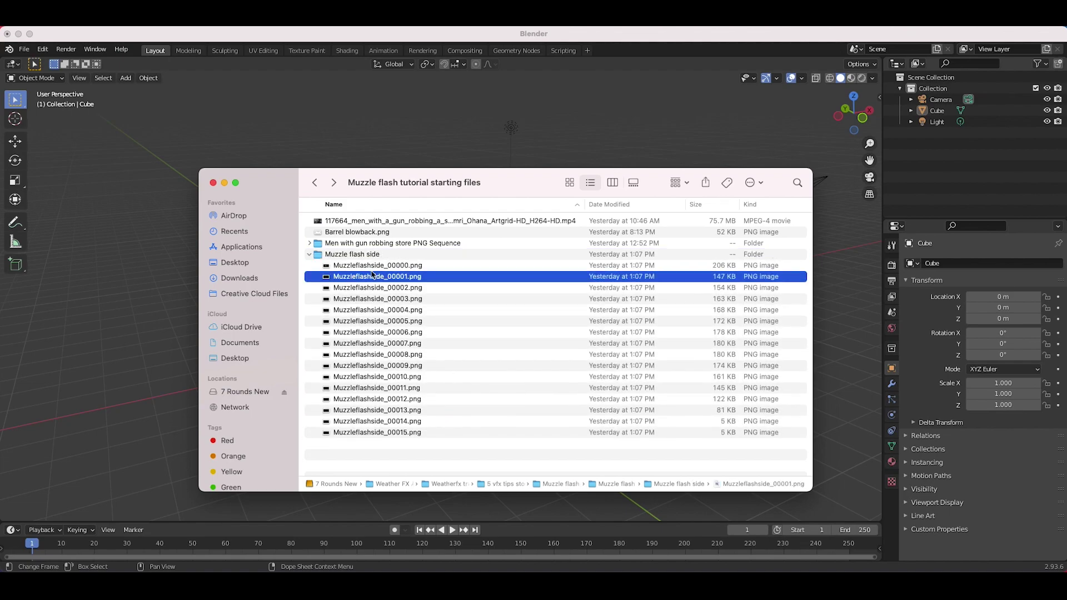
pyautogui.click(367, 259)
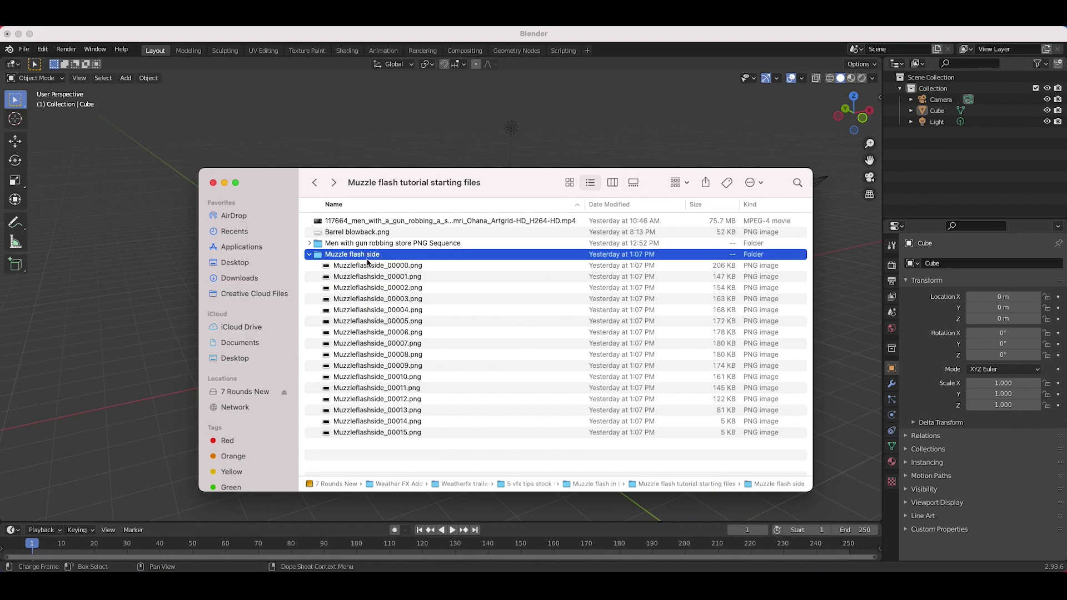
pyautogui.click(342, 264)
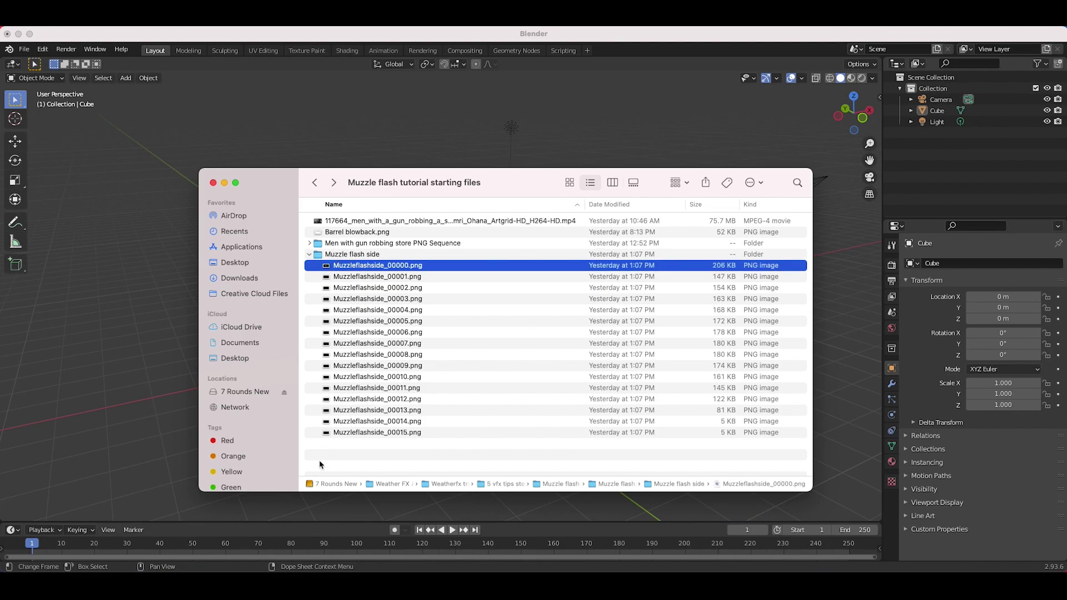
pyautogui.click(351, 433)
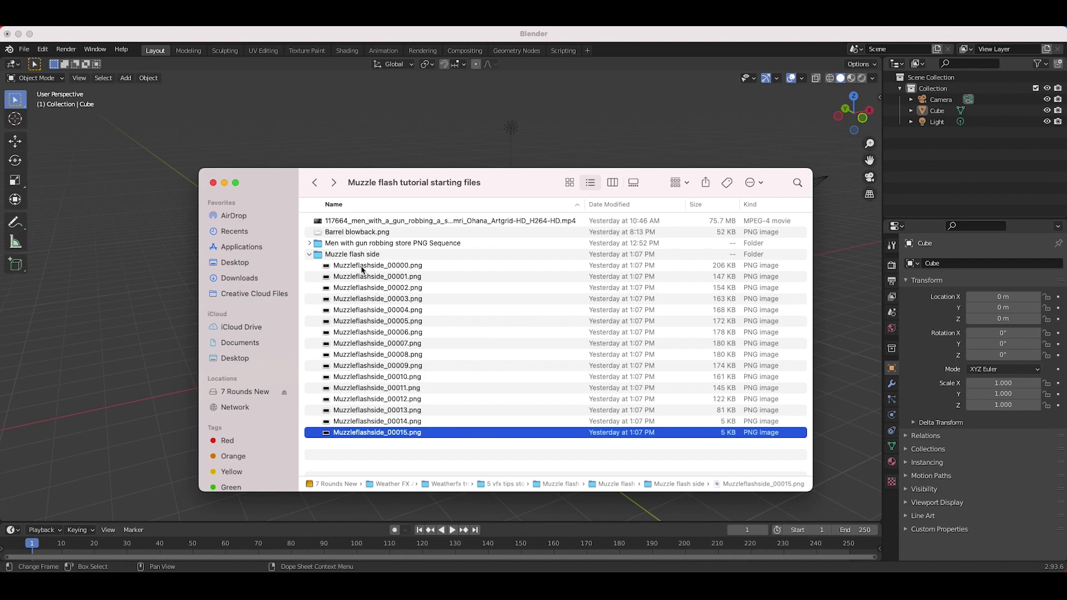
pyautogui.click(308, 255)
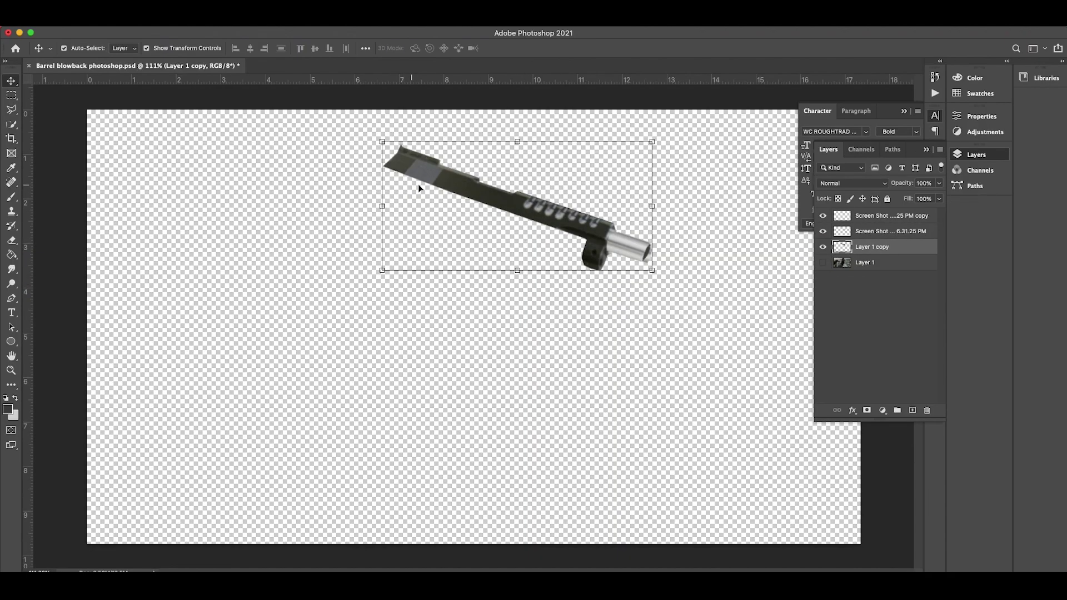
# In Photoshop's Barrel blowback document, compare the gun slide cut-out on Layer 1 copy with the Layer 1 photo by toggling layer visibility
pyautogui.click(823, 263)
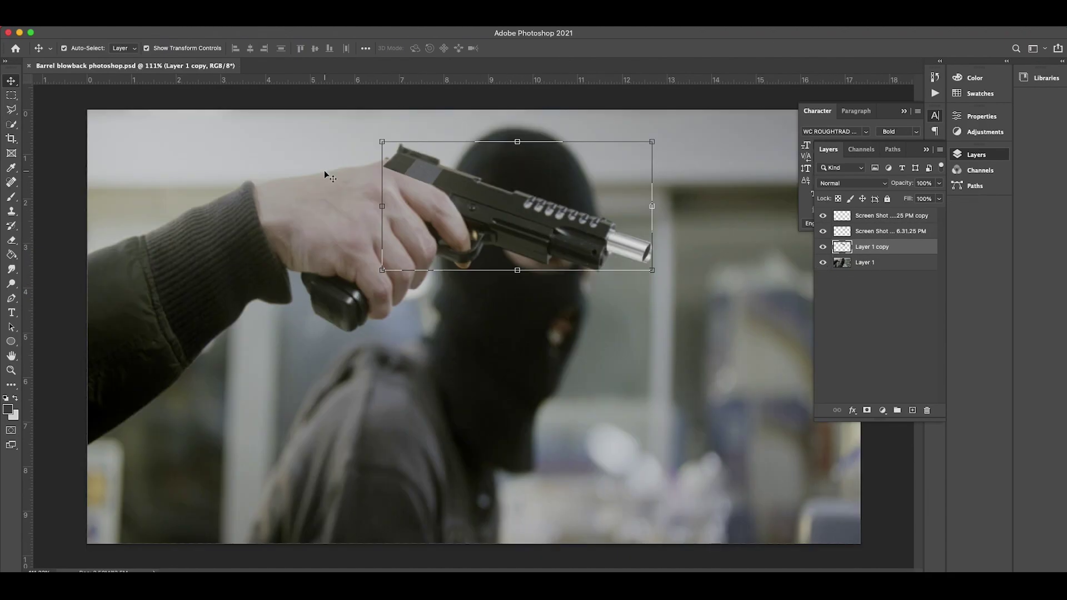
pyautogui.moveTo(823, 248); pyautogui.dragTo(823, 216)
pyautogui.keyDown('alt'); pyautogui.scroll(-2, 491, 290); pyautogui.keyUp('alt')
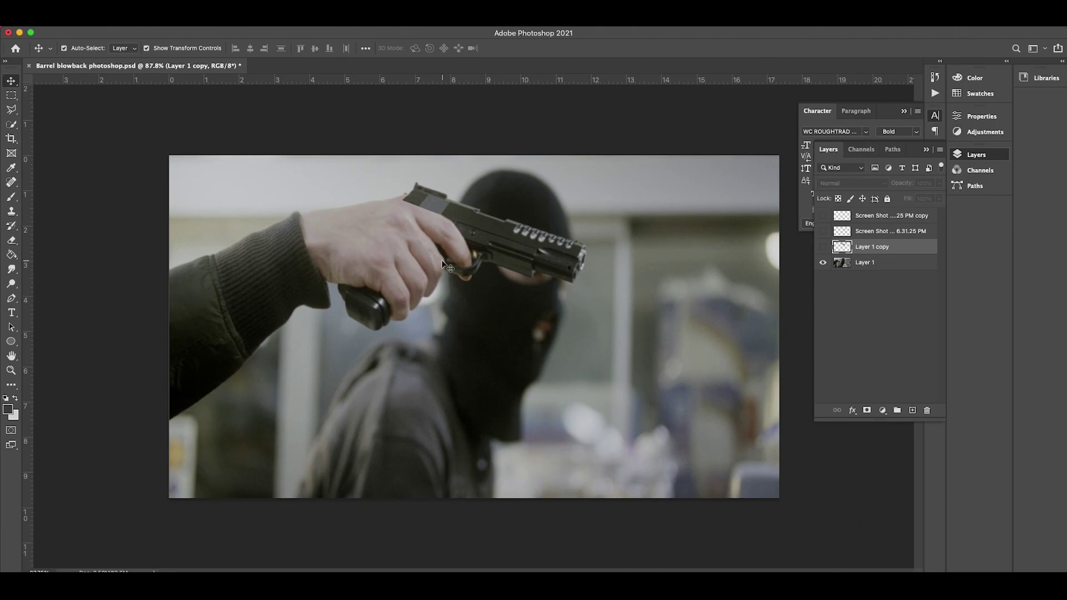
pyautogui.click(823, 247)
pyautogui.click(824, 263)
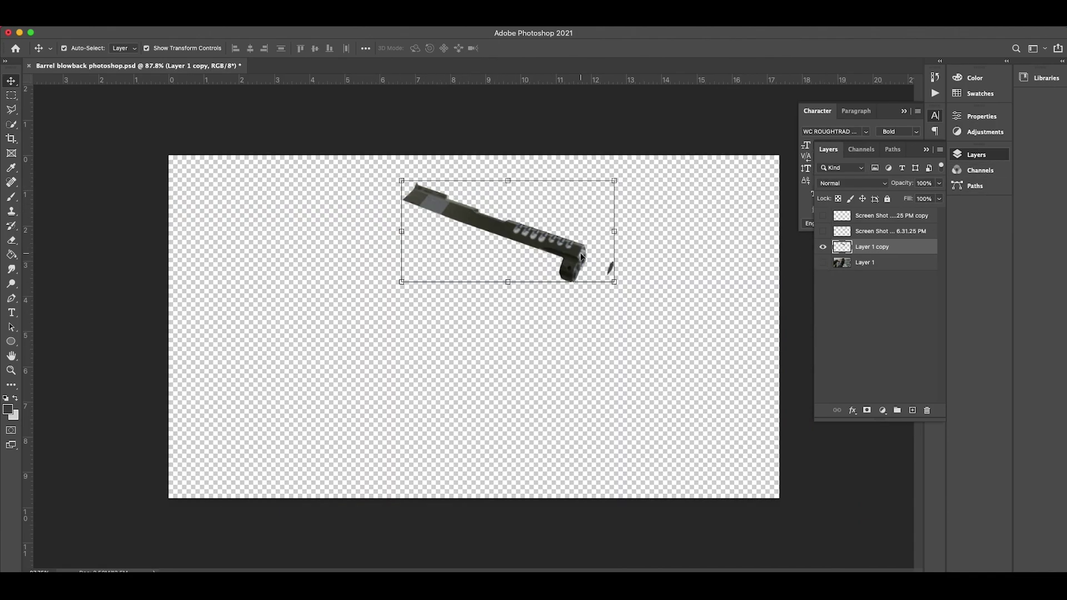
pyautogui.click(823, 262)
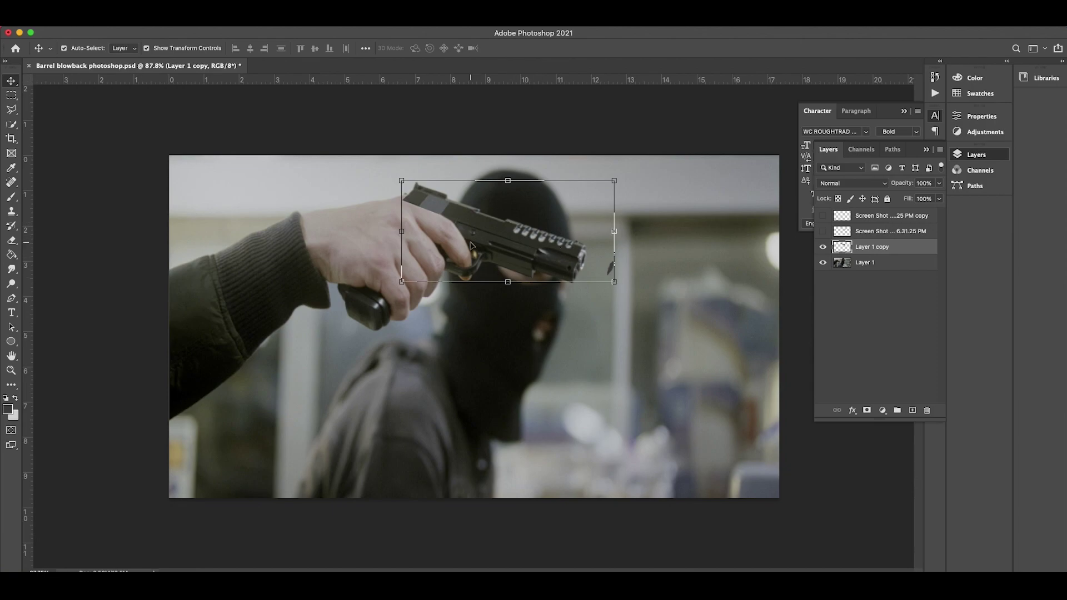
pyautogui.click(823, 262)
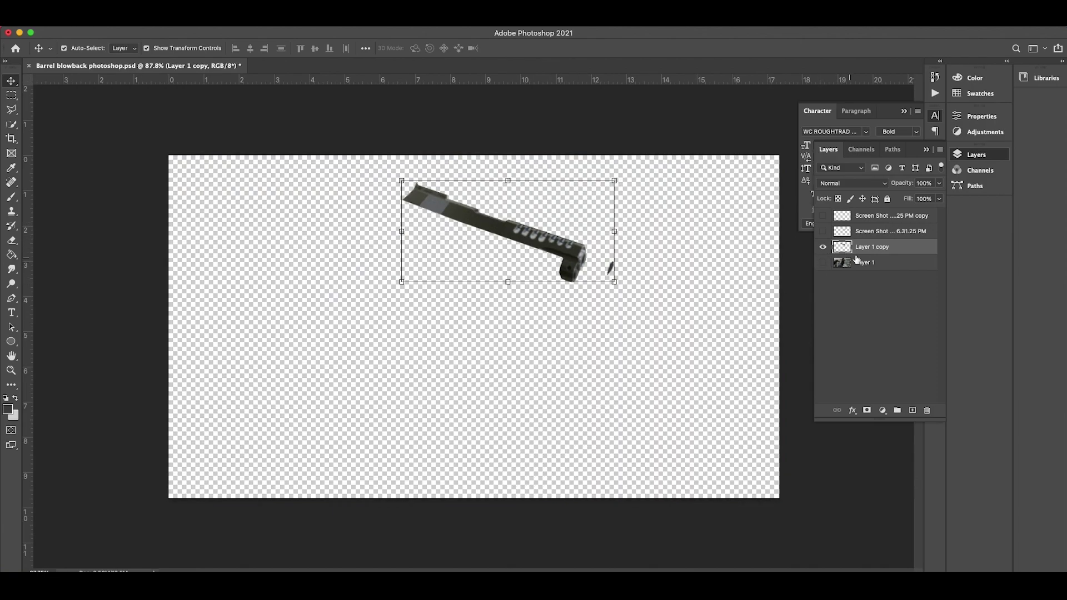
# Show the two Screen Shot barrel layers, check the assembled blowback over the Layer 1 photo, and hide Layer 1
pyautogui.click(823, 231)
pyautogui.click(823, 216)
pyautogui.click(573, 276)
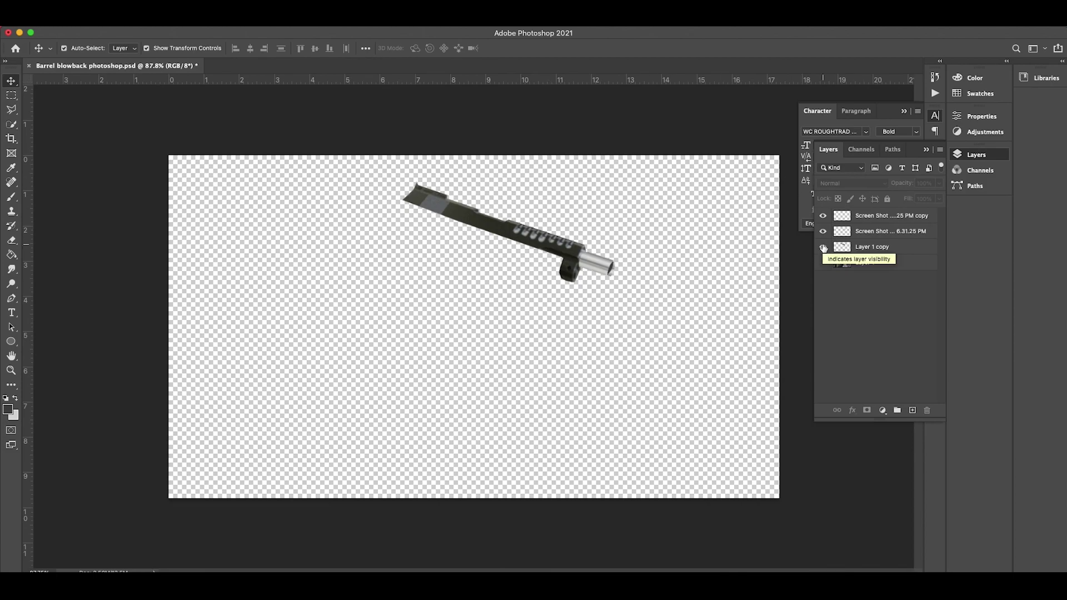
pyautogui.click(823, 263)
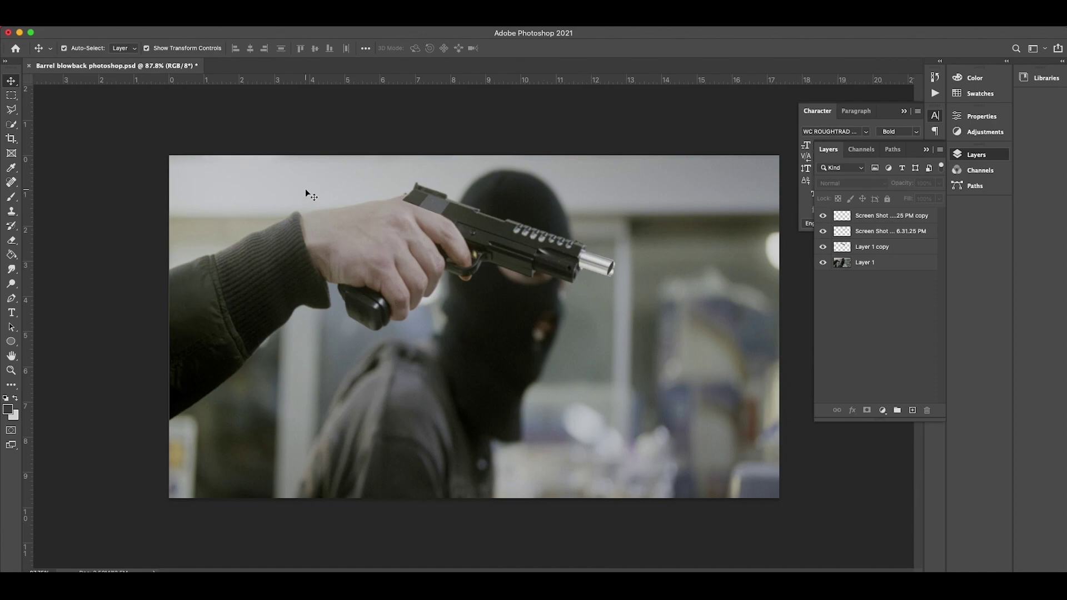
pyautogui.click(823, 263)
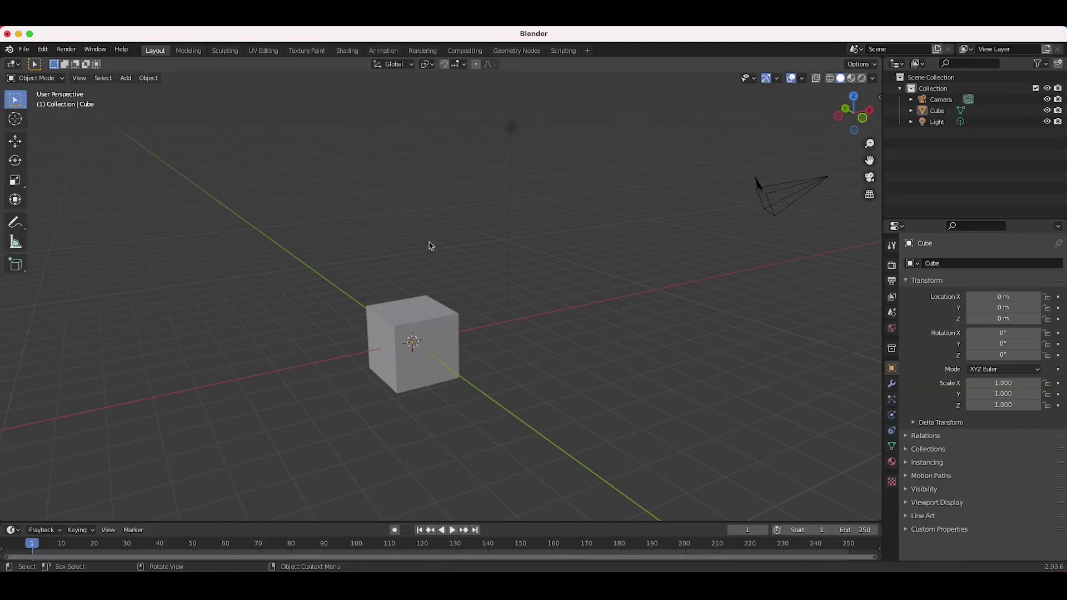
# Delete the default camera, cube and light from the new Blender scene
pyautogui.keyDown('shift'); pyautogui.hscroll(-2, 402, 248); pyautogui.keyUp('shift')
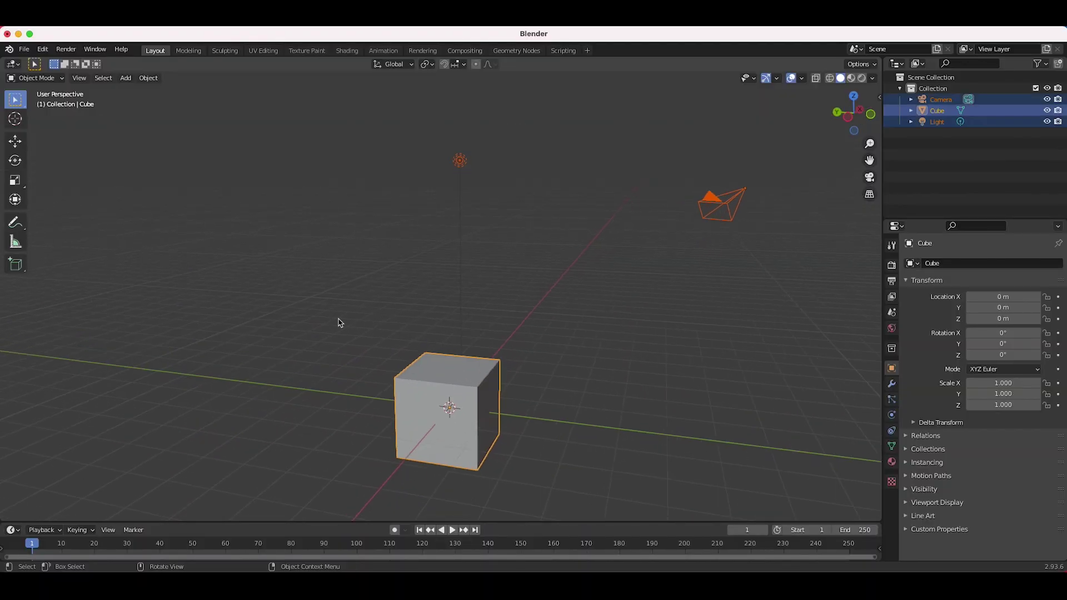
pyautogui.hotkey('alt', 'a')
pyautogui.hscroll(3, 339, 323)
pyautogui.hscroll(2, 339, 323)
pyautogui.press('b')
pyautogui.moveTo(781, 132); pyautogui.dragTo(207, 424)
pyautogui.press('x')
pyautogui.click(211, 423)
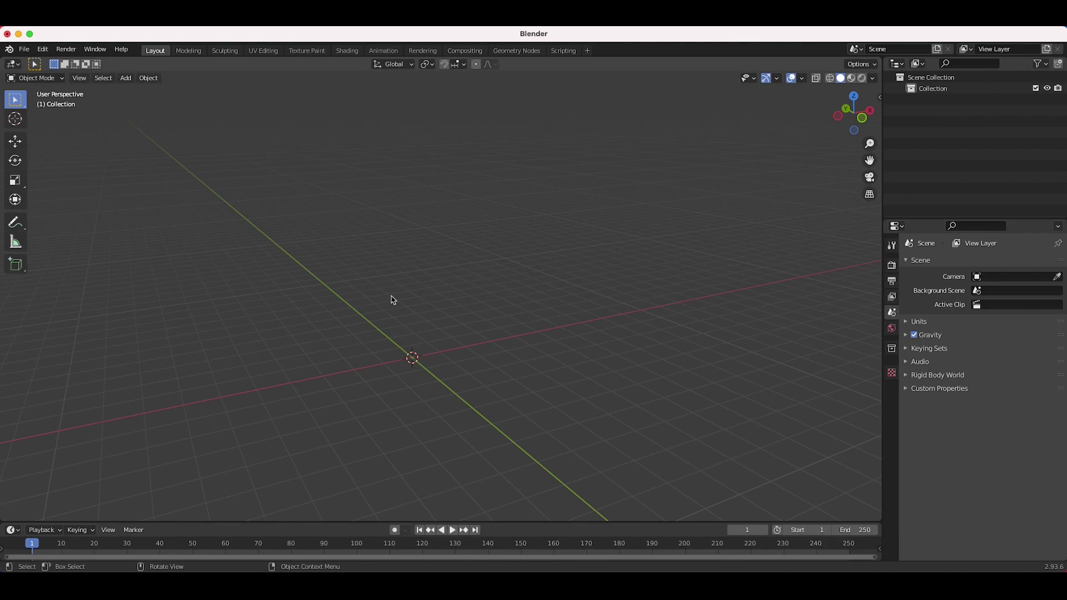
# Open the Compositing workspace, enable Use Nodes, and spread the Render Layers and Composite nodes farther apart
pyautogui.click(460, 49)
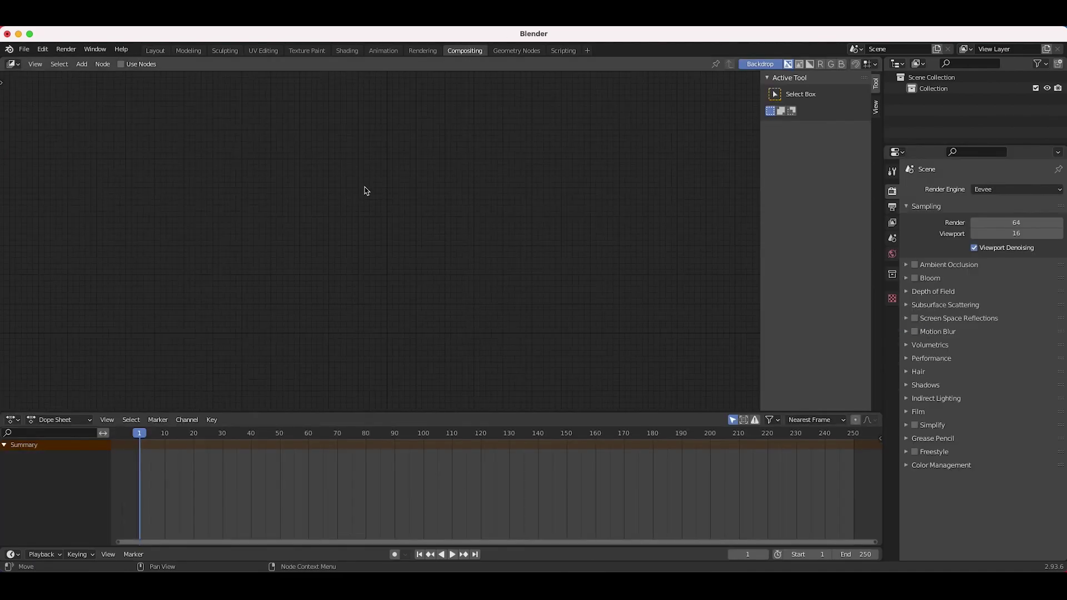
pyautogui.click(120, 64)
pyautogui.click(442, 263)
pyautogui.moveTo(436, 263); pyautogui.dragTo(325, 267)
pyautogui.moveTo(497, 220); pyautogui.dragTo(611, 201)
pyautogui.scroll(2, 317, 253)
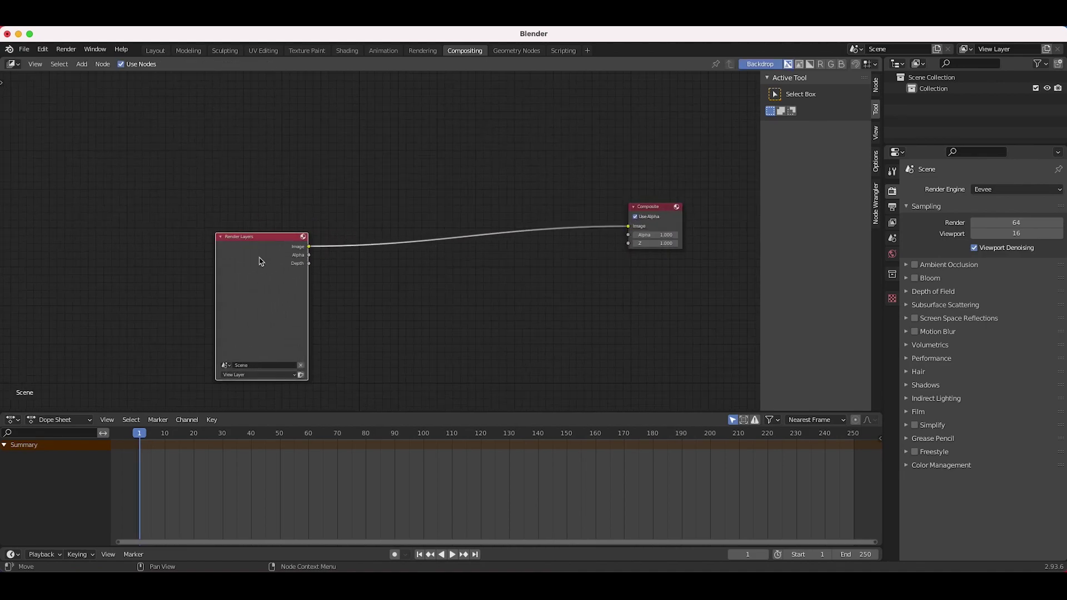
# Delete the Render Layers node and turn off Use for Rendering for the View Layer
pyautogui.press('x')
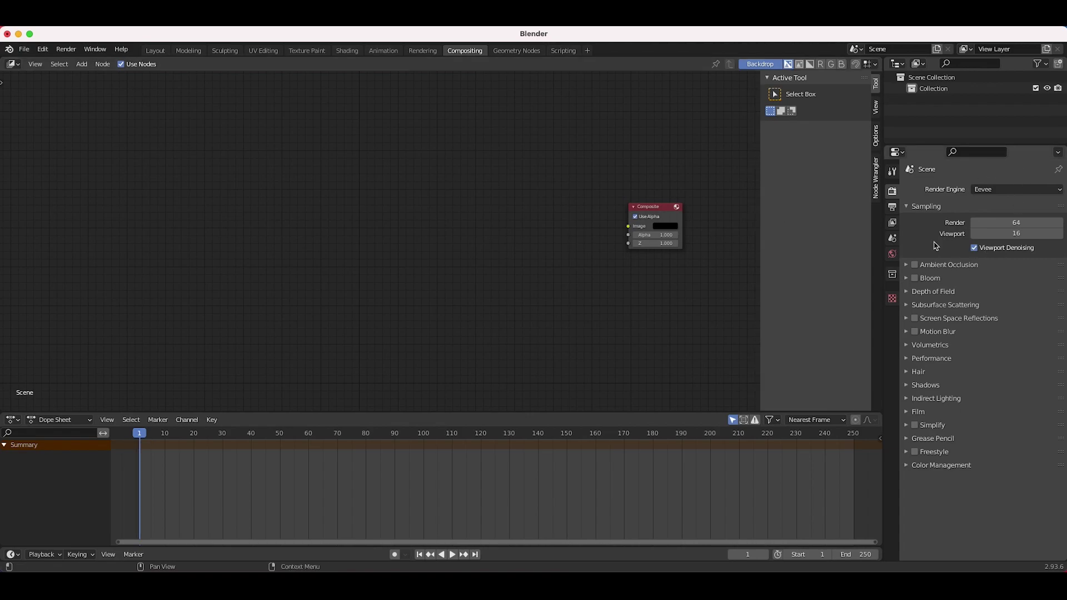
pyautogui.click(892, 223)
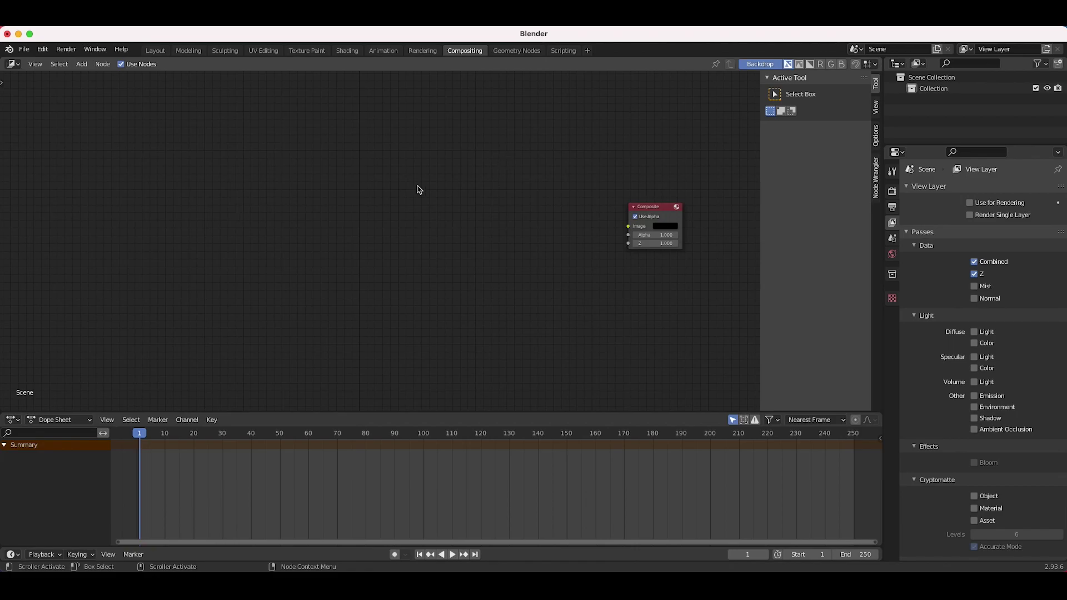
# Add an image sequence input node from all Robbing store PNGs in the Men with gun robbing store PNG Sequence folder
pyautogui.hotkey('shift', 'a')
pyautogui.moveTo(251, 288)
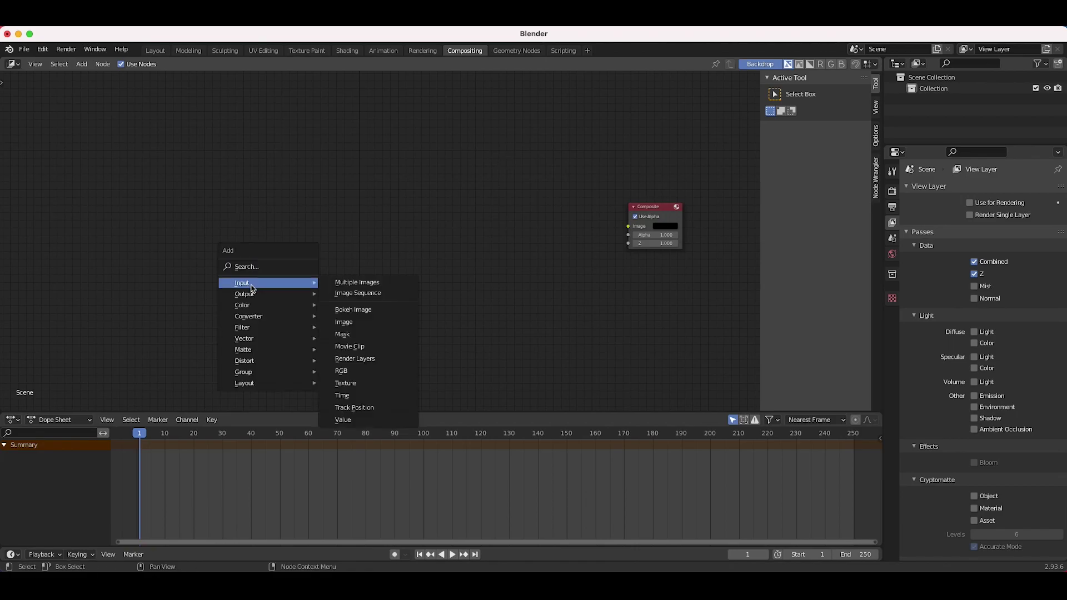
pyautogui.click(356, 293)
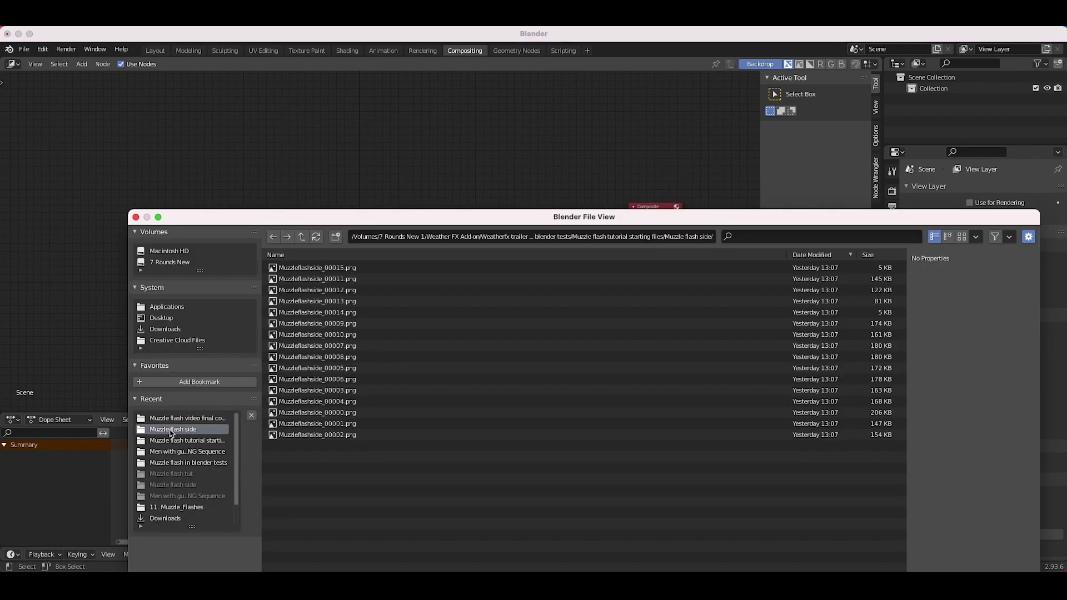
pyautogui.click(289, 279)
pyautogui.doubleClick(287, 279)
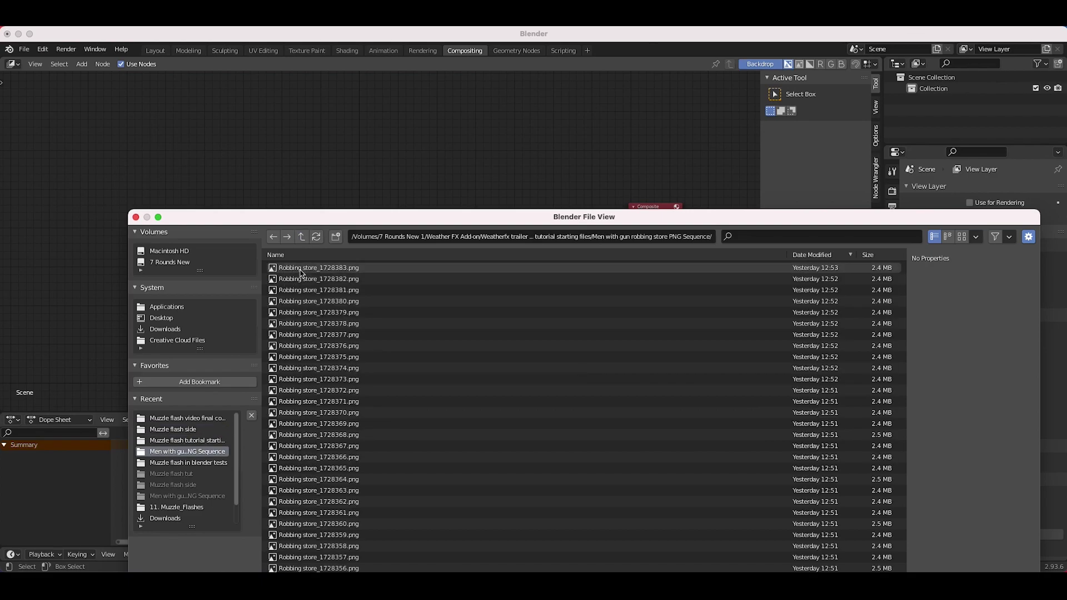
pyautogui.scroll(-10, 317, 360)
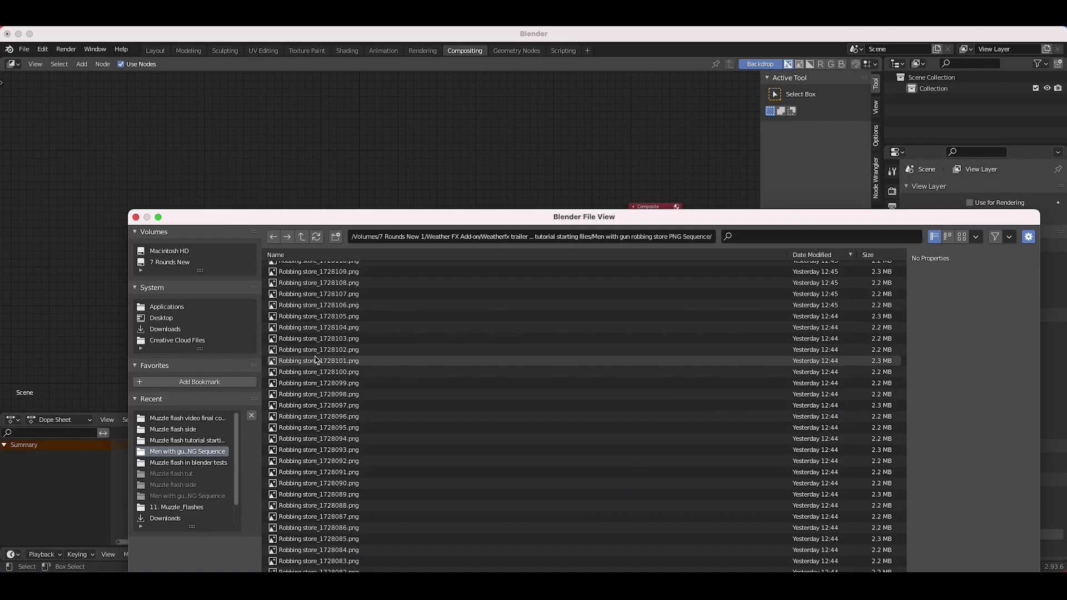
pyautogui.press('a')
pyautogui.click(984, 489)
pyautogui.click(349, 162)
# Add a Viewer node near the Composite node and connect the Robbing store sequence's Image output to it
pyautogui.hotkey('shift', 'a')
pyautogui.moveTo(500, 184)
pyautogui.click(578, 232)
pyautogui.click(562, 157)
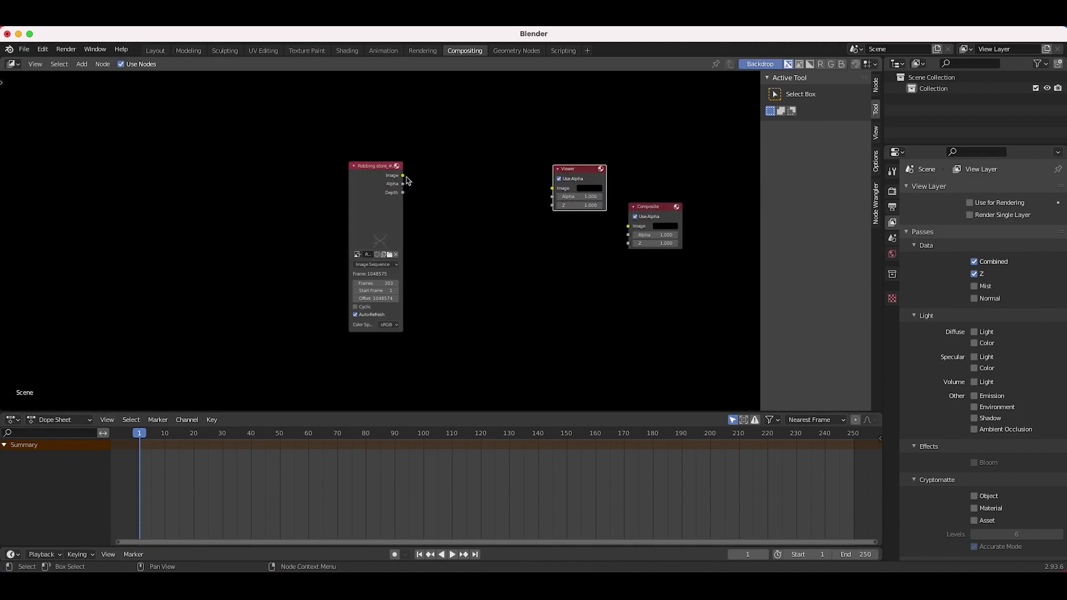
pyautogui.moveTo(558, 189); pyautogui.dragTo(554, 189)
pyautogui.scroll(3, 368, 276)
pyautogui.scroll(-1, 368, 276)
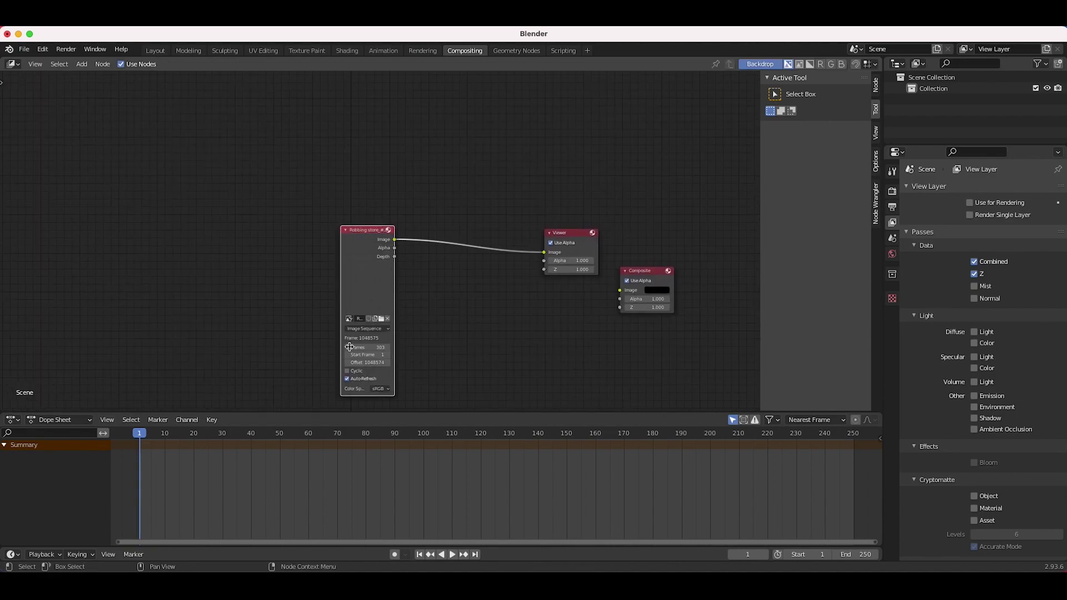
# Move the Robbing store node away from the Viewer and reload its image sequence with all PNGs in the robbery footage folder
pyautogui.moveTo(356, 302); pyautogui.dragTo(296, 286)
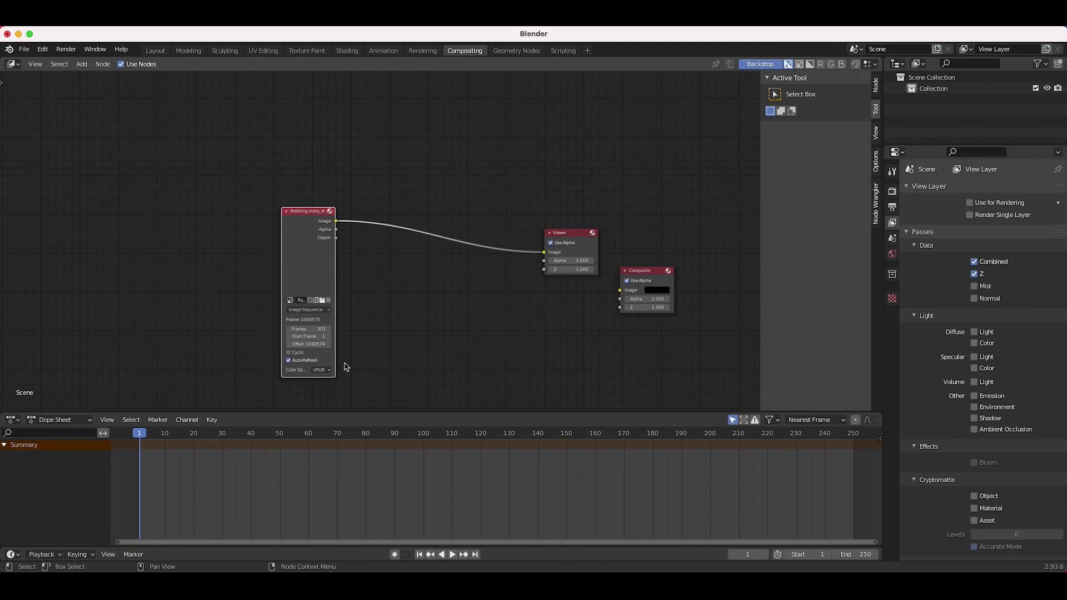
pyautogui.click(312, 310)
pyautogui.click(309, 328)
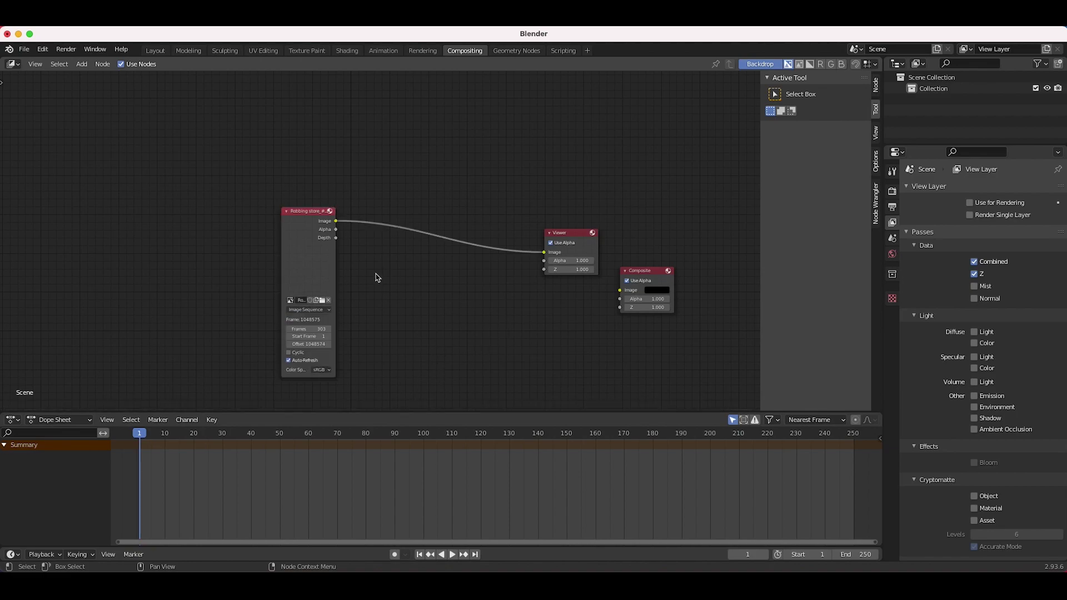
pyautogui.scroll(3, 376, 277)
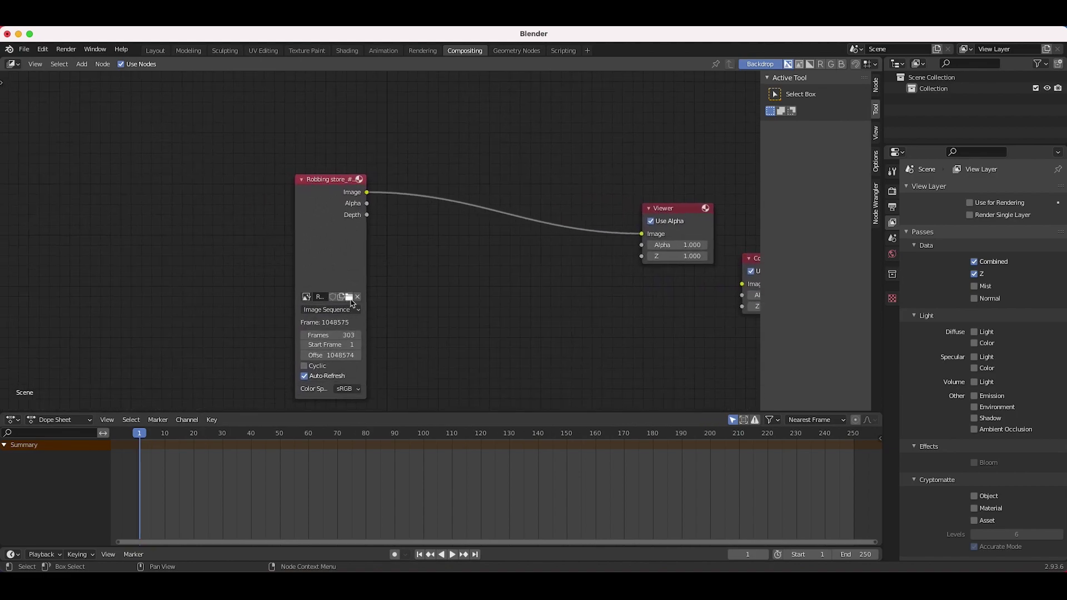
pyautogui.click(349, 297)
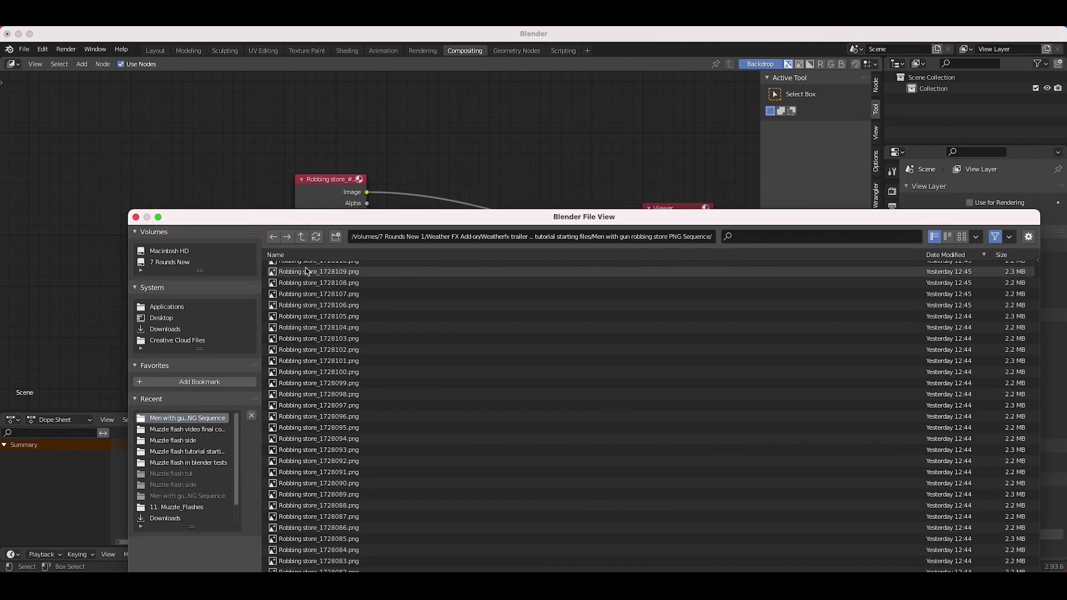
pyautogui.moveTo(347, 217); pyautogui.dragTo(360, 89)
pyautogui.press('a')
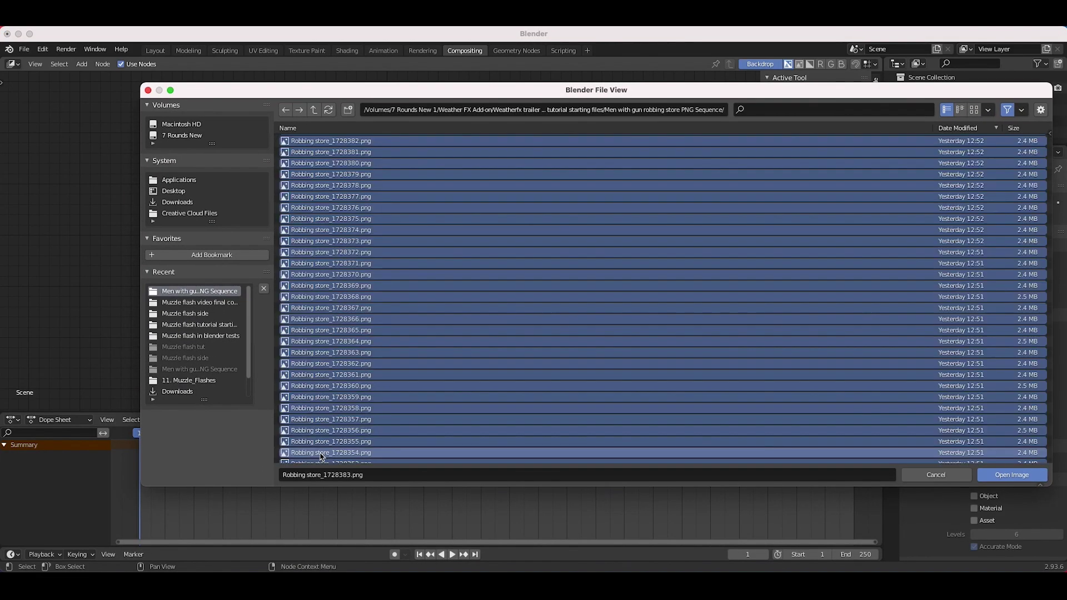
pyautogui.click(1013, 475)
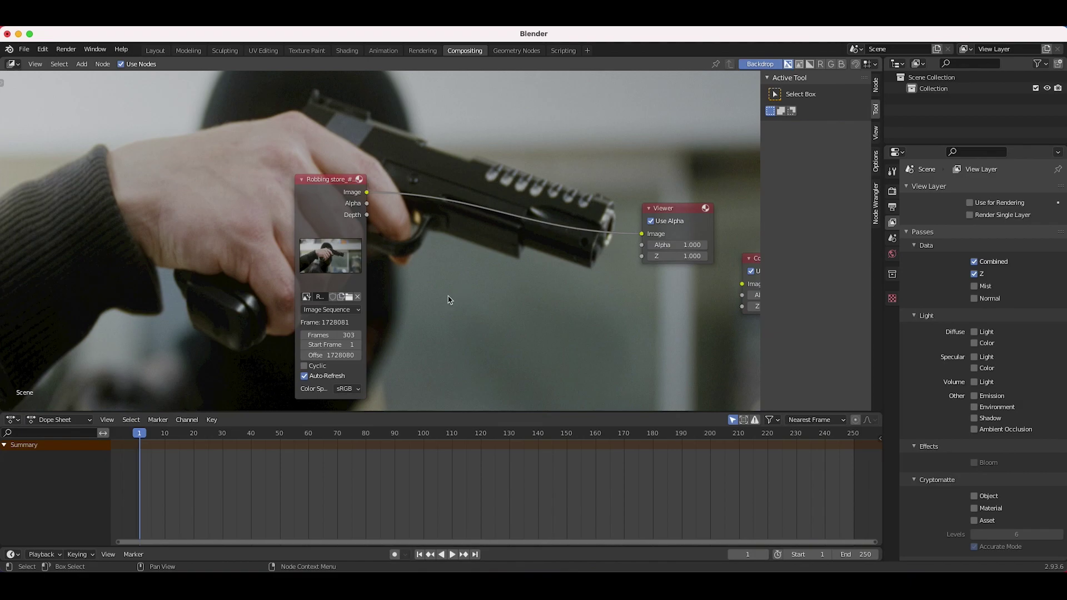
# Shrink the backdrop until the whole footage frame fits, and move the Robbing store node farther from the Viewer
pyautogui.press('v')
pyautogui.press('v')
pyautogui.press('v')
pyautogui.click(327, 201)
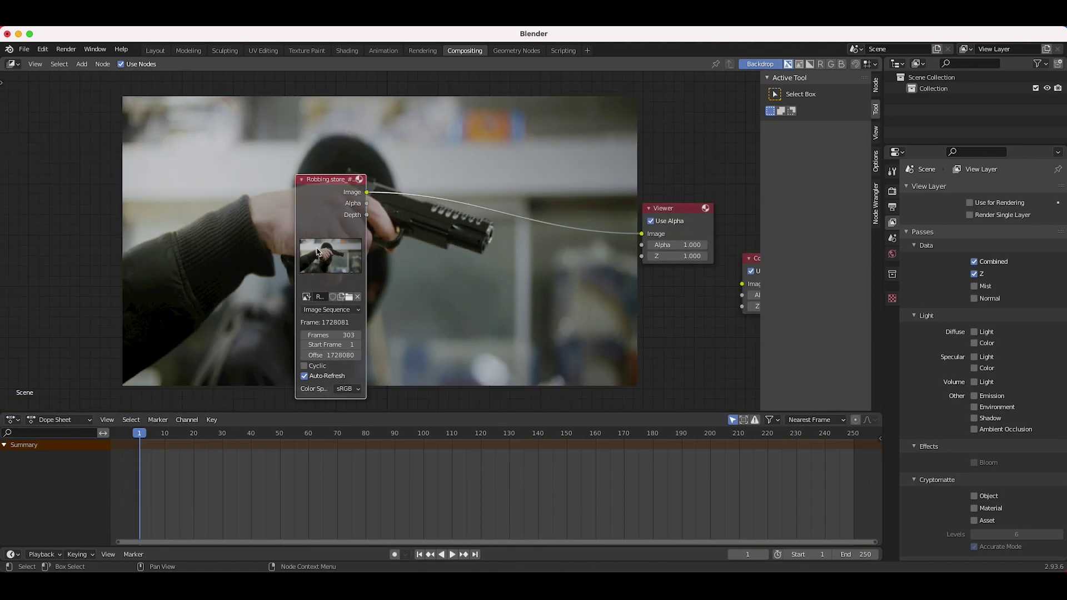
pyautogui.moveTo(352, 225); pyautogui.dragTo(192, 183)
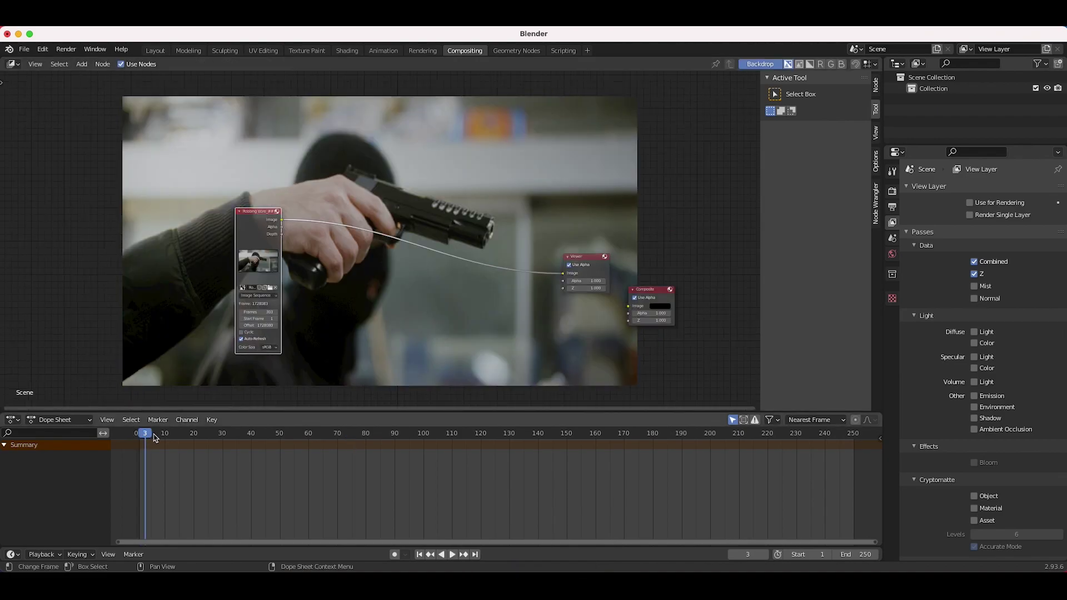
# Scrub the robbery footage to frame 30 to check that the sequence plays in the backdrop
pyautogui.moveTo(153, 438); pyautogui.dragTo(217, 438)
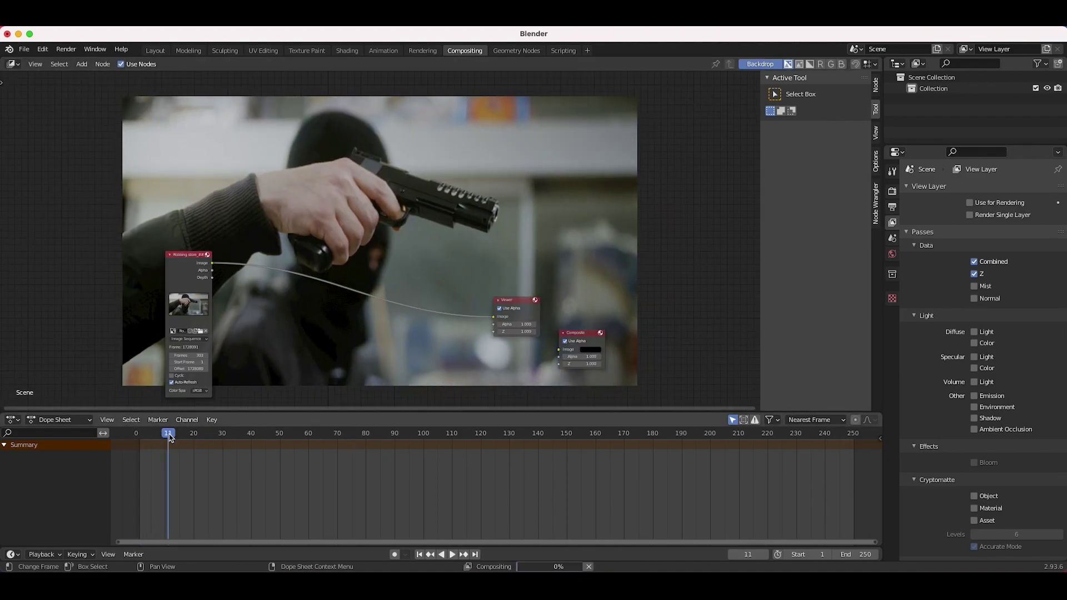
pyautogui.moveTo(169, 438); pyautogui.dragTo(222, 437)
pyautogui.moveTo(323, 251); pyautogui.dragTo(347, 217, button='middle')
pyautogui.scroll(2, 347, 220)
pyautogui.hscroll(2, 348, 221)
# Move the Robbing store node farther from the Viewer to make room for more nodes between them
pyautogui.click(193, 266)
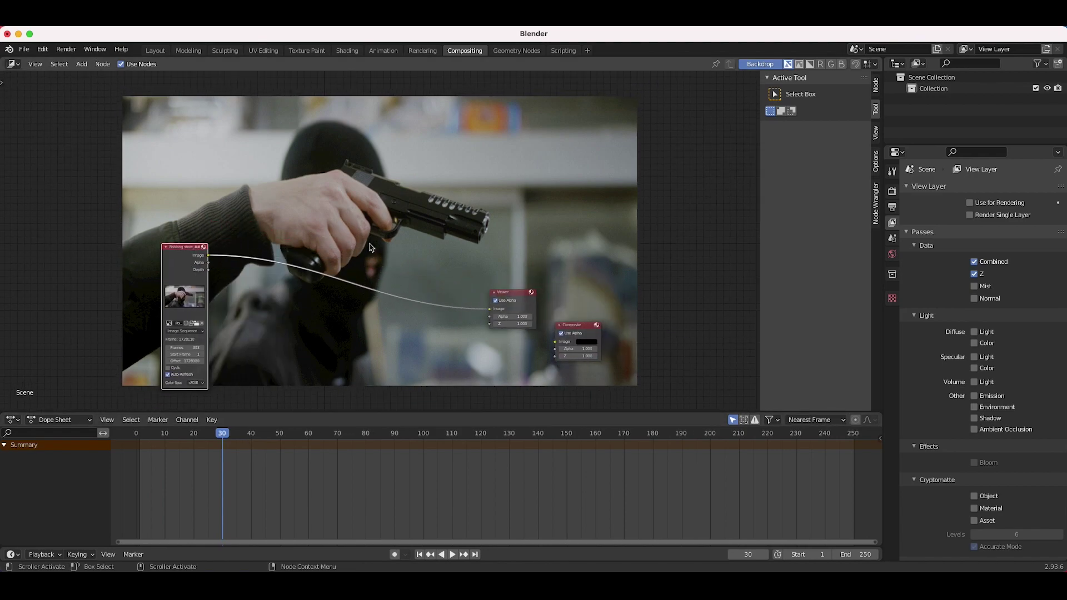
pyautogui.hscroll(1, 370, 243)
pyautogui.scroll(-3, 370, 243)
pyautogui.hscroll(-3, 370, 243)
pyautogui.scroll(2, 370, 244)
pyautogui.hscroll(2, 370, 243)
pyautogui.press('g')
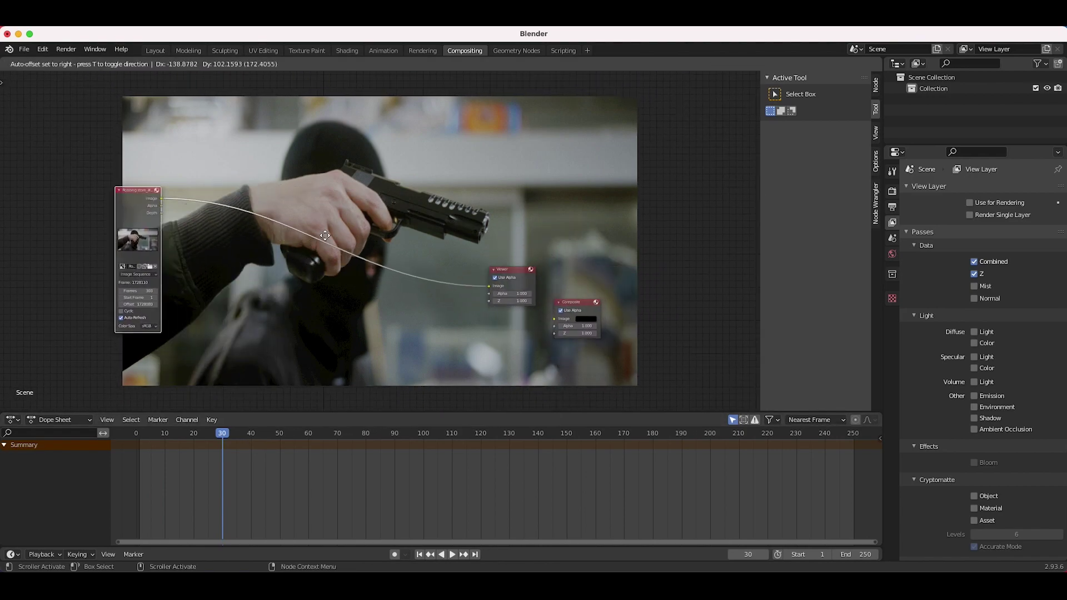
pyautogui.click(282, 227)
pyautogui.hscroll(-6, 280, 228)
pyautogui.scroll(-1, 280, 228)
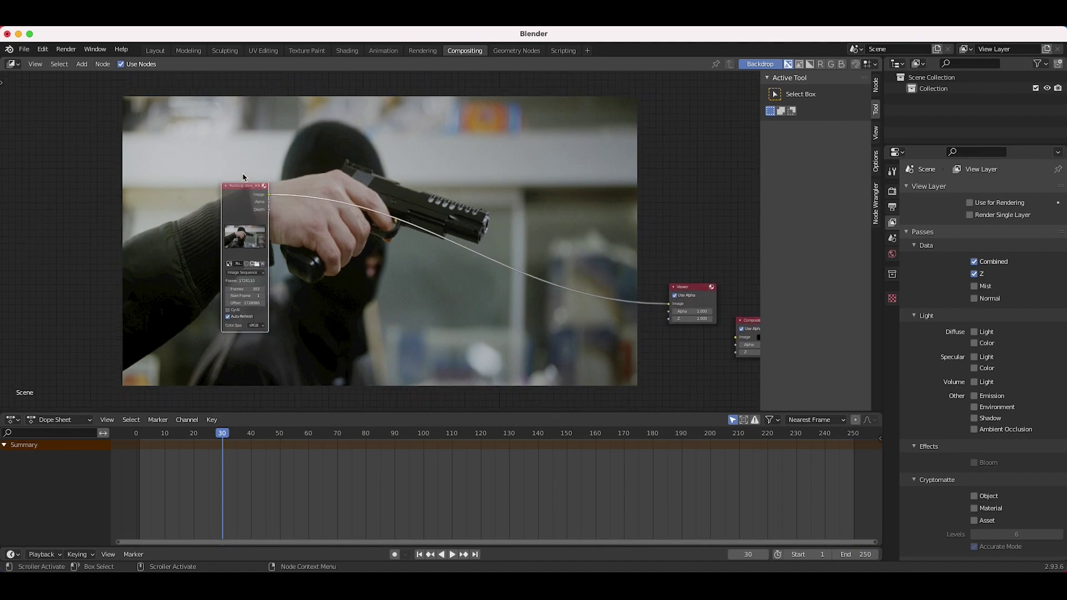
# Duplicate the Robbing store image sequence node and place the copy below the original
pyautogui.keyDown('ctrl'); pyautogui.scroll(2, 230, 269); pyautogui.keyUp('ctrl')
pyautogui.scroll(-2, 206, 257)
pyautogui.hotkey('shift', 'd')
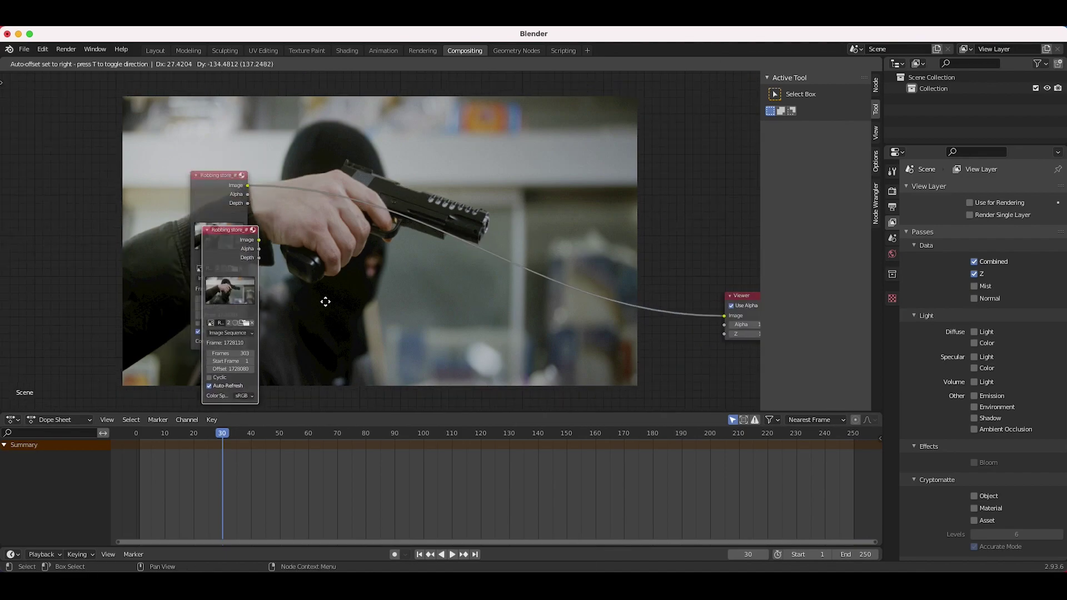
pyautogui.click(419, 364)
pyautogui.hscroll(1, 420, 364)
pyautogui.scroll(-1, 420, 364)
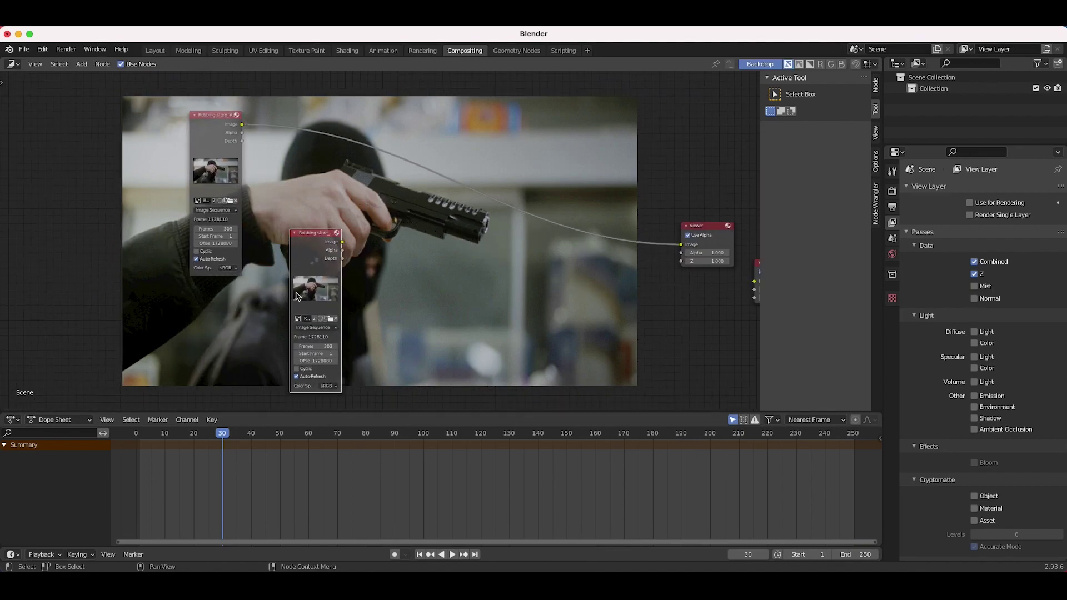
# Load all Muzzleflashside PNGs, 00000 to 00015, from the Muzzle flash side folder into the duplicated sequence node
pyautogui.click(330, 320)
pyautogui.click(302, 237)
pyautogui.click(308, 269)
pyautogui.click(306, 269)
pyautogui.click(301, 268)
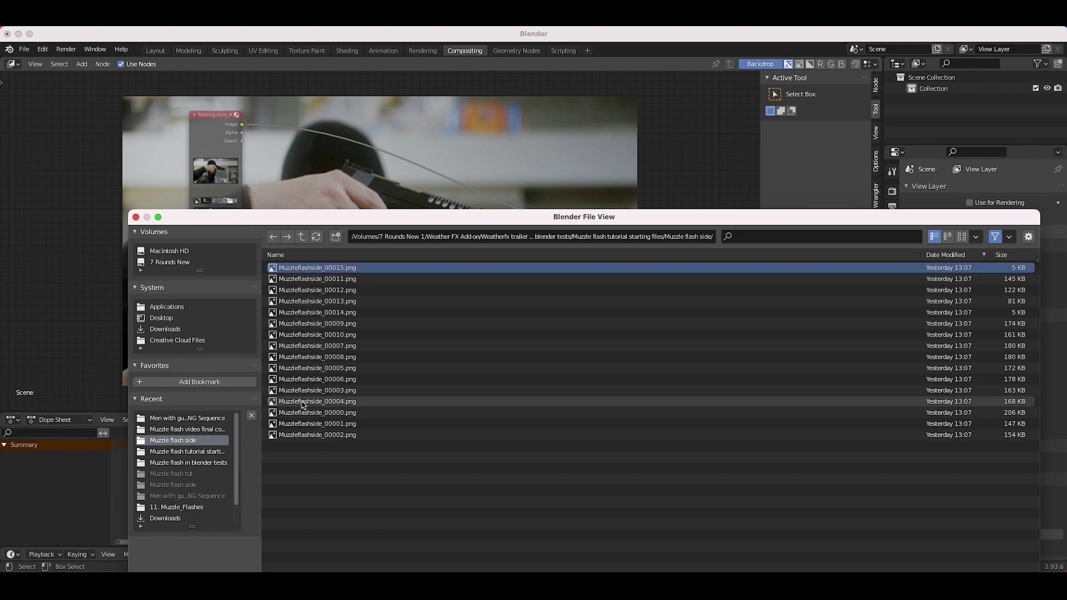
pyautogui.keyDown('shift'); pyautogui.click(298, 435); pyautogui.keyUp('shift')
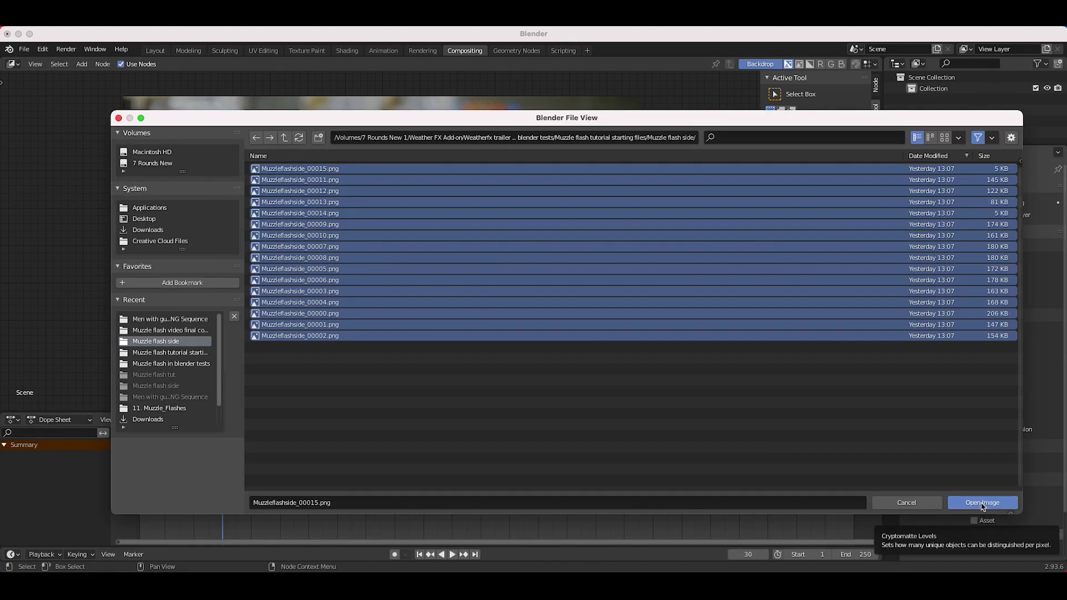
pyautogui.click(982, 503)
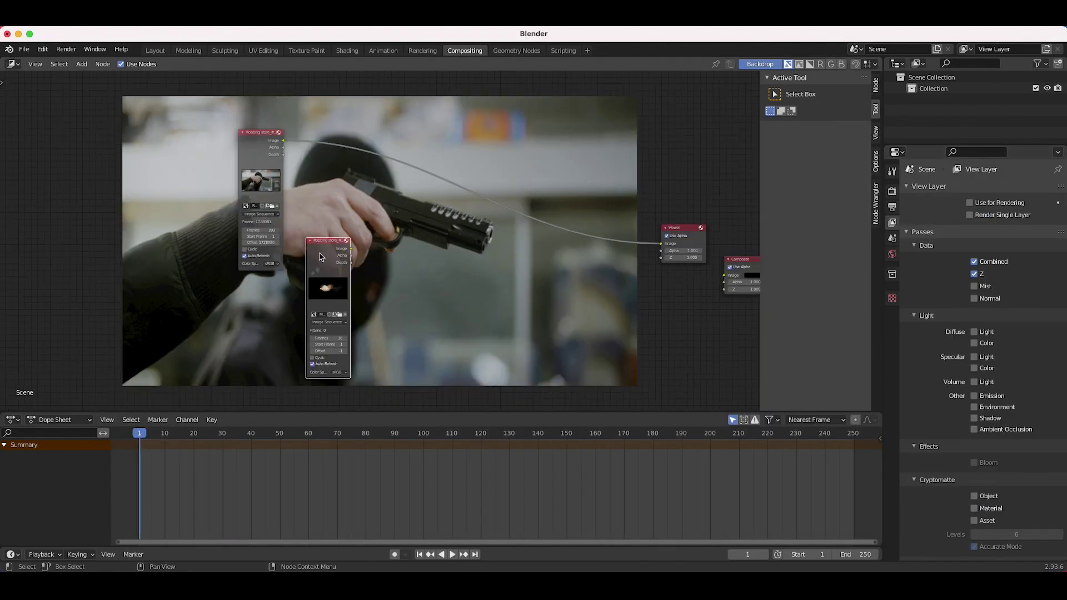
# Insert a Mix node between footage and Viewer, set its blend mode to Add, and connect the muzzle flash to its second Image input
pyautogui.moveTo(328, 226); pyautogui.dragTo(330, 242, button='middle')
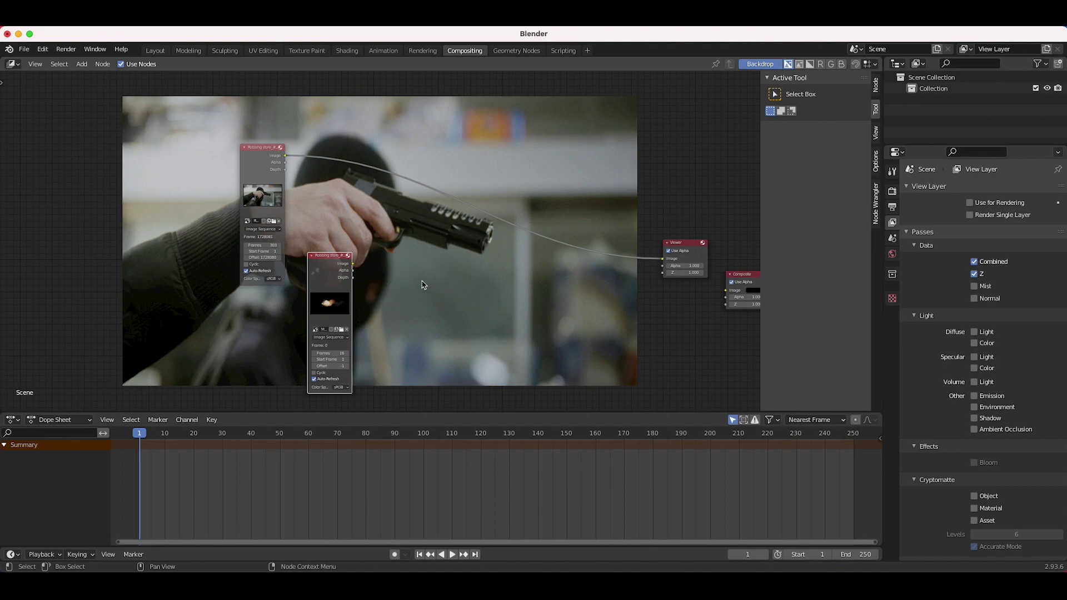
pyautogui.hotkey('shift', 'a')
pyautogui.moveTo(421, 295)
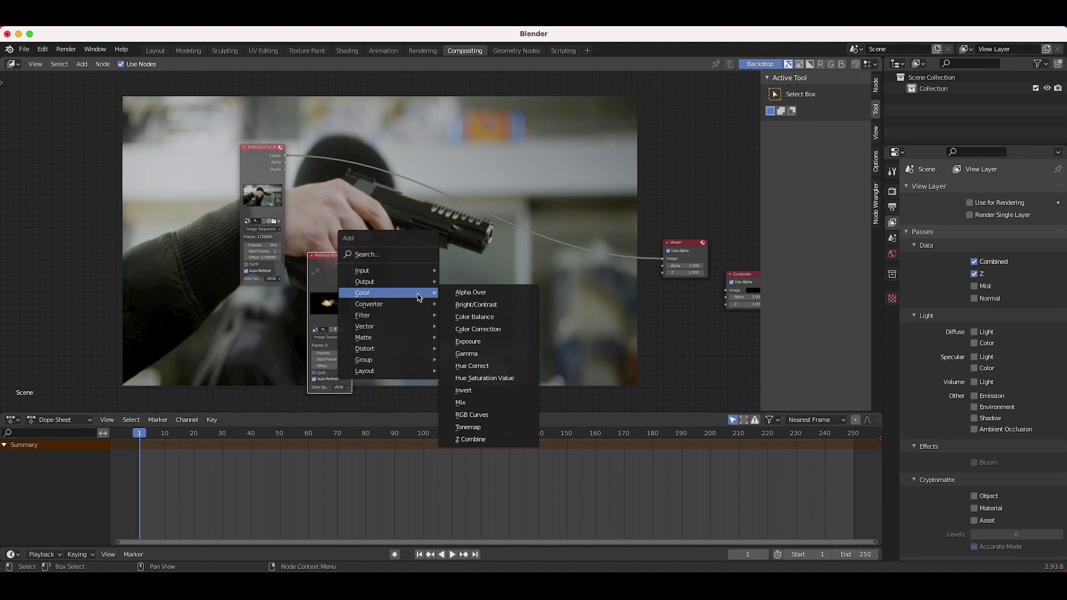
pyautogui.click(475, 403)
pyautogui.click(478, 214)
pyautogui.click(483, 207)
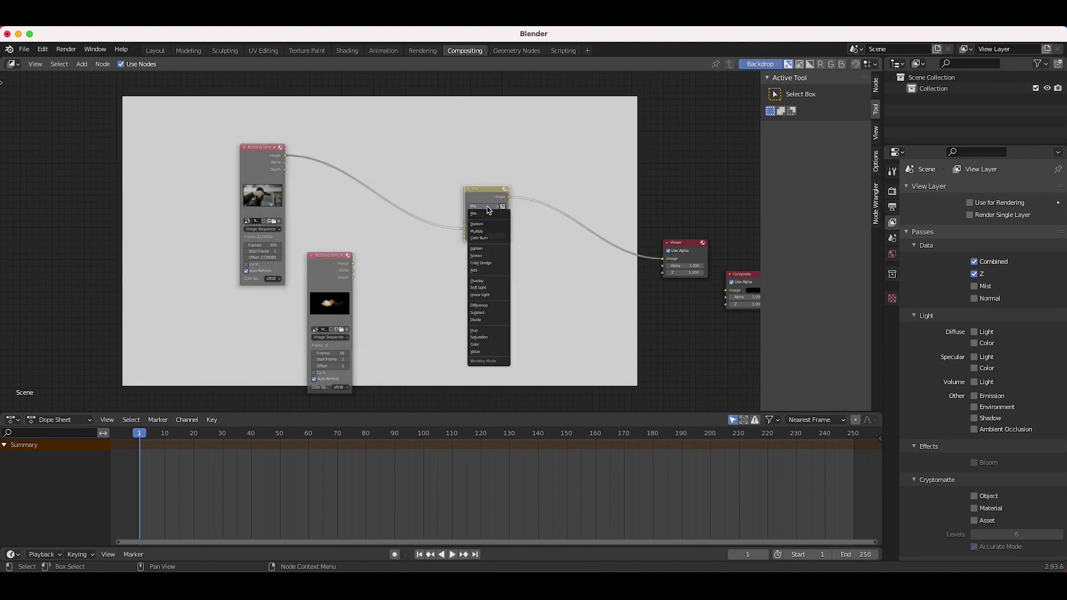
pyautogui.click(476, 271)
pyautogui.moveTo(460, 240); pyautogui.dragTo(466, 237)
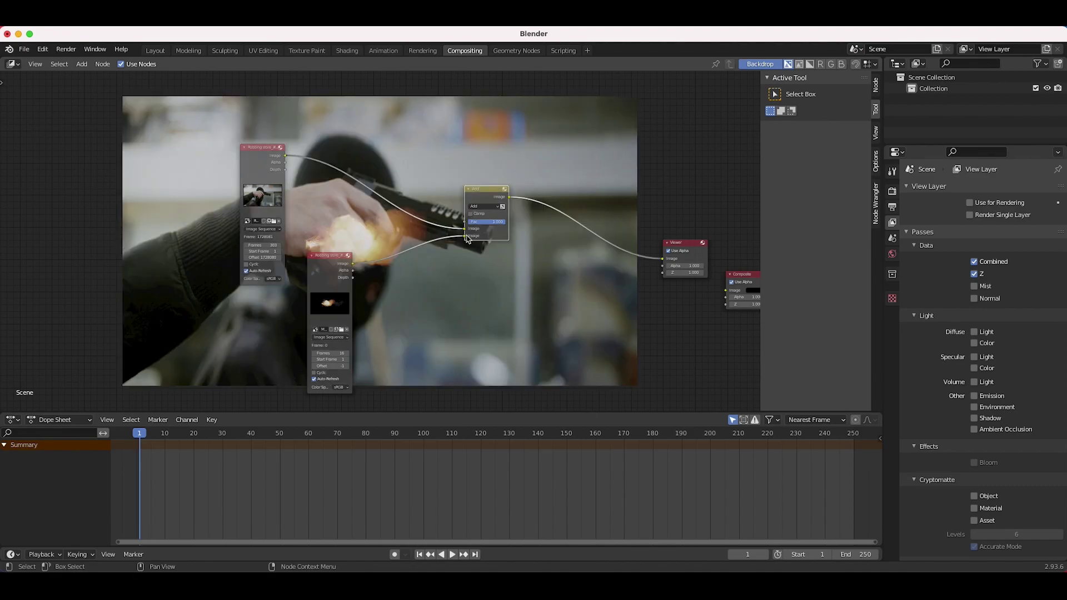
# Examine where the muzzle flash sits against the gun and scrub the footage up to frame 37 to judge its timing
pyautogui.hscroll(5, 460, 189)
pyautogui.hscroll(-5, 460, 188)
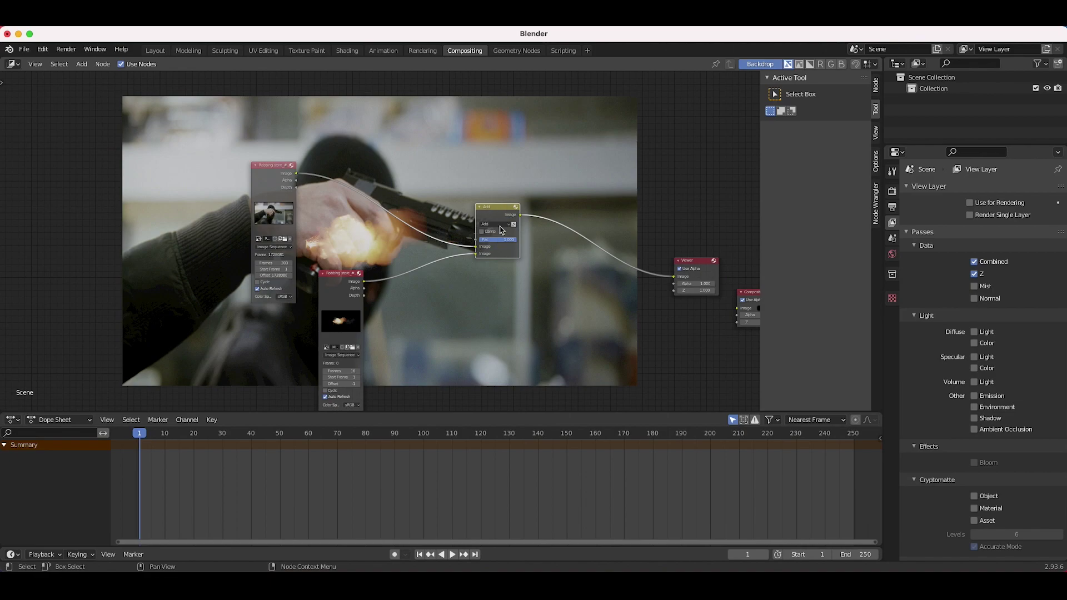
pyautogui.hscroll(4, 460, 213)
pyautogui.scroll(-2, 461, 214)
pyautogui.hscroll(5, 328, 282)
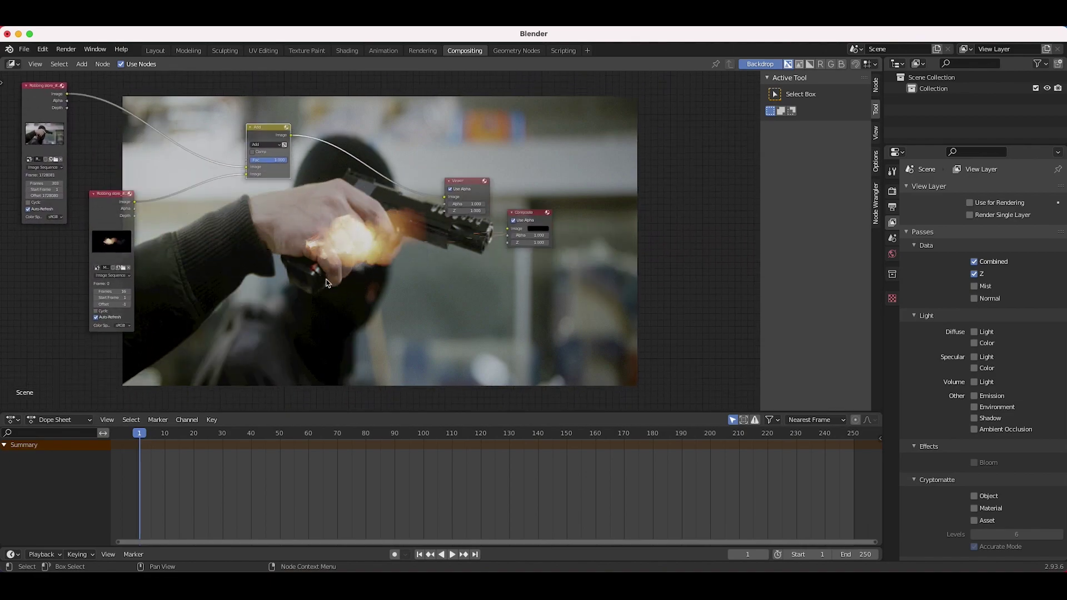
pyautogui.scroll(-3, 328, 282)
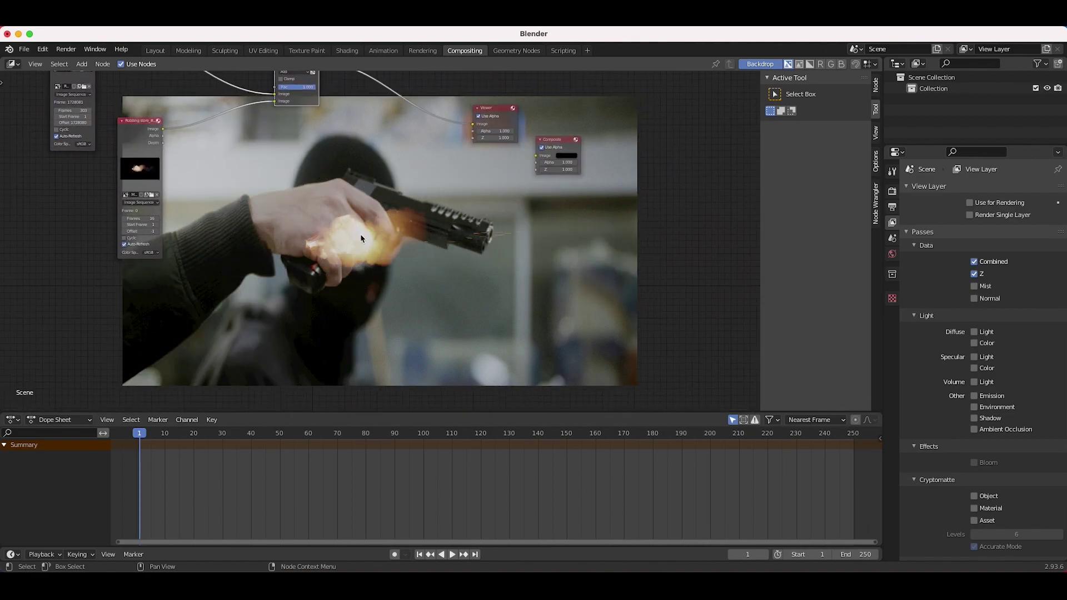
pyautogui.click(155, 436)
pyautogui.click(183, 437)
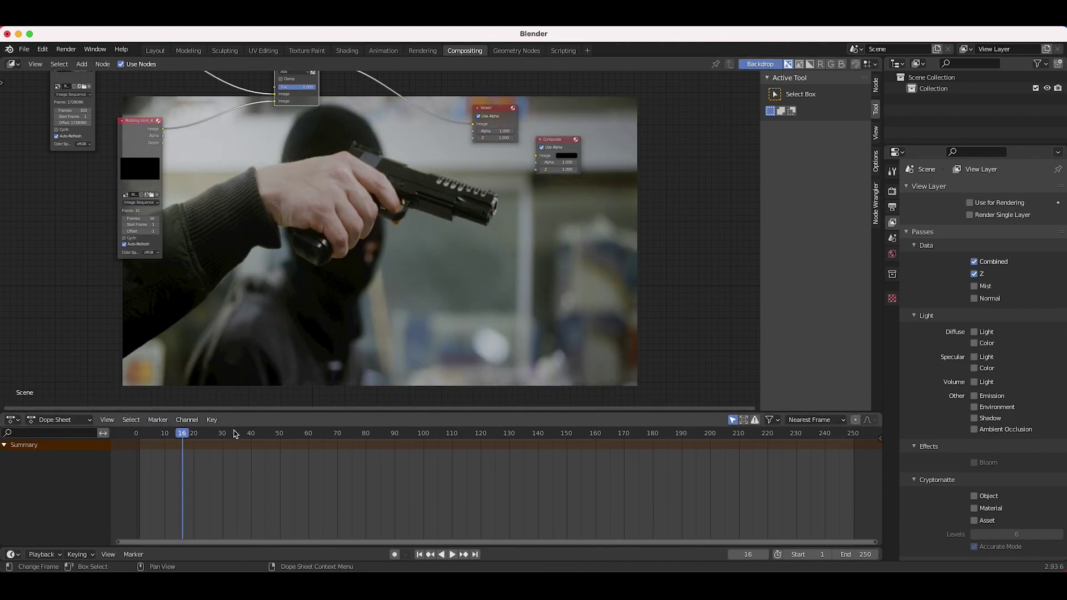
pyautogui.click(236, 436)
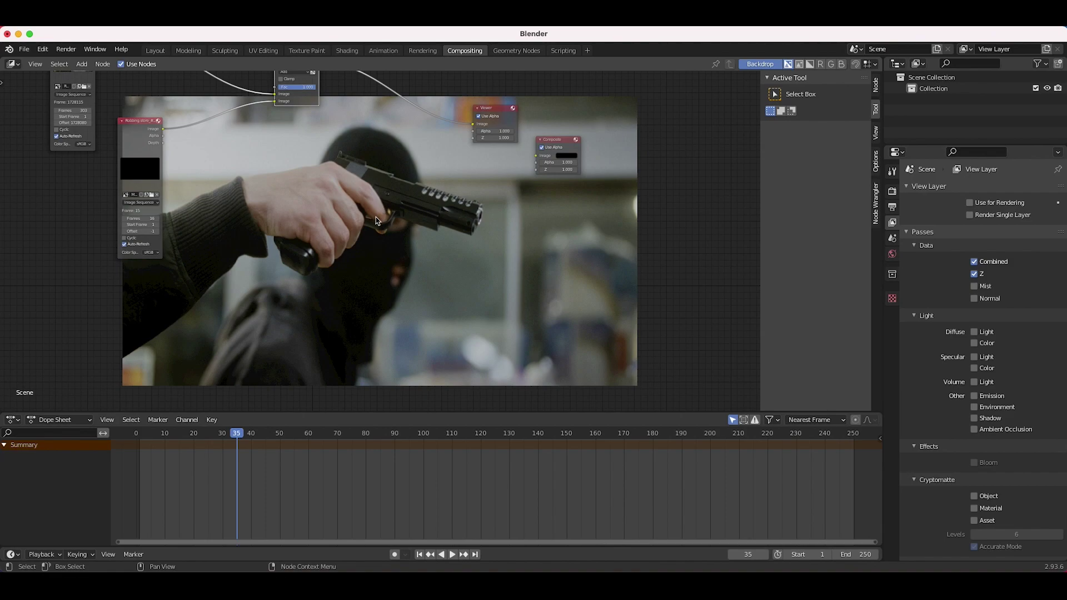
pyautogui.click(210, 436)
pyautogui.moveTo(209, 437); pyautogui.dragTo(244, 440)
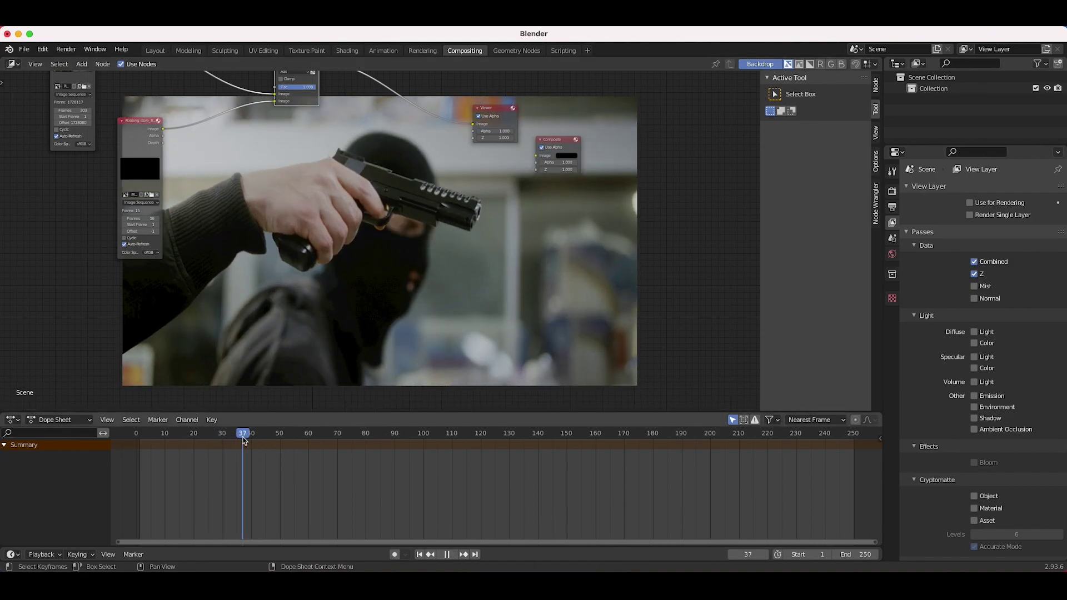
# Set the muzzle flash image sequence's start frame to 37
pyautogui.hscroll(-5, 262, 314)
pyautogui.scroll(3, 261, 315)
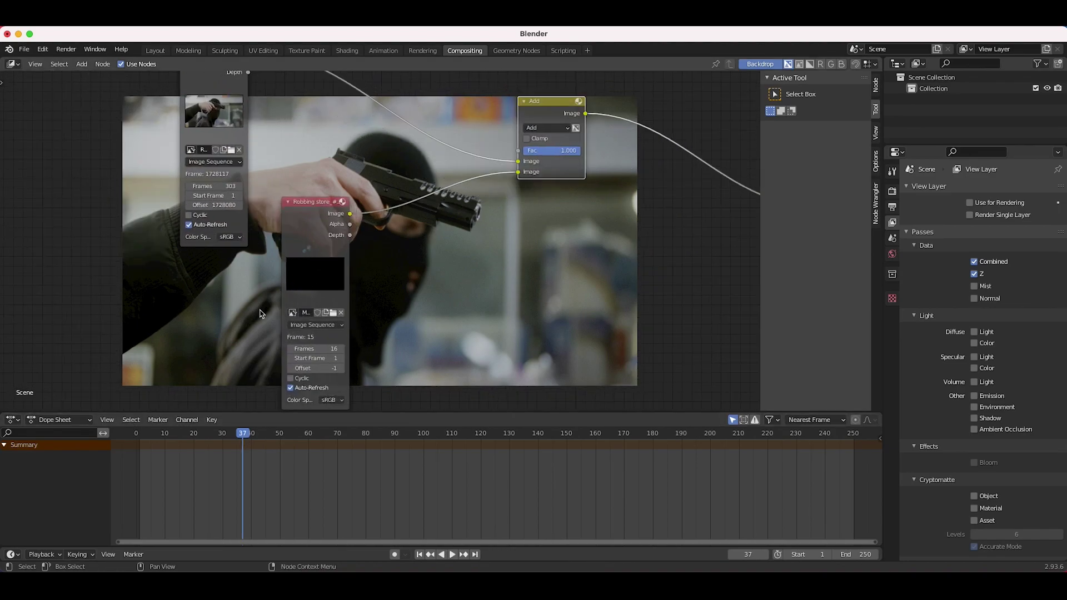
pyautogui.hscroll(2, 524, 245)
pyautogui.scroll(2, 243, 341)
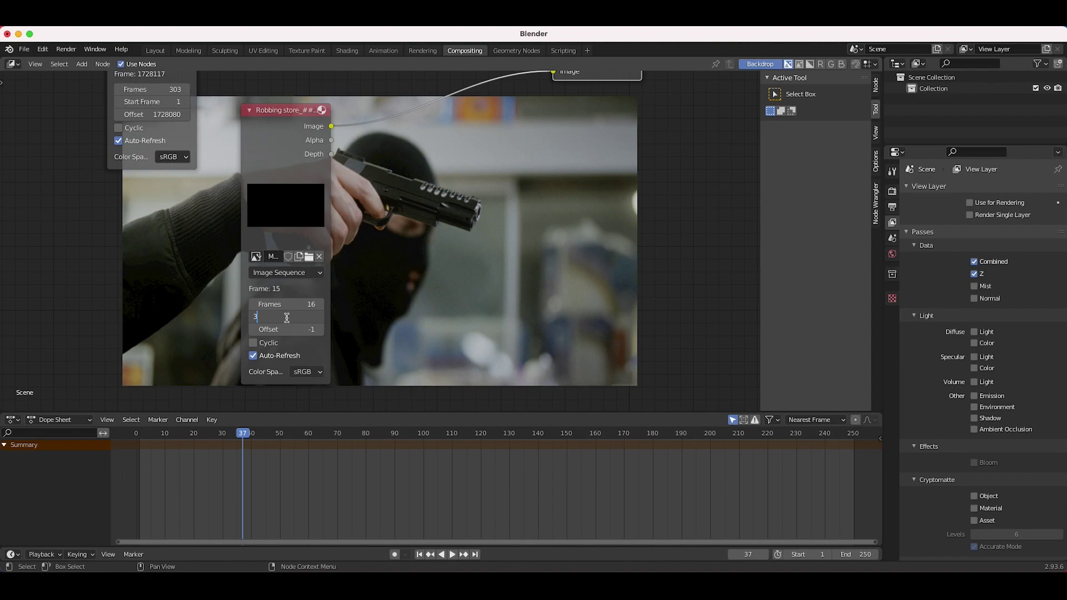
pyautogui.write('7')
pyautogui.press('Return')
pyautogui.hscroll(4, 507, 256)
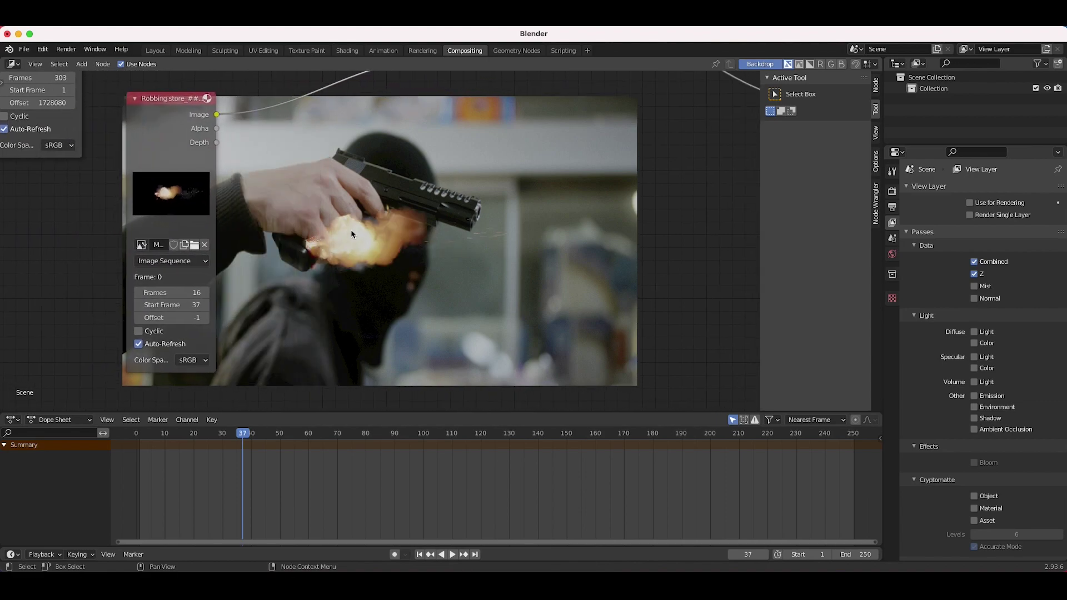
# Play the footage past the shot, then step back to frame 37 to check the muzzle flash timing
pyautogui.press('space')
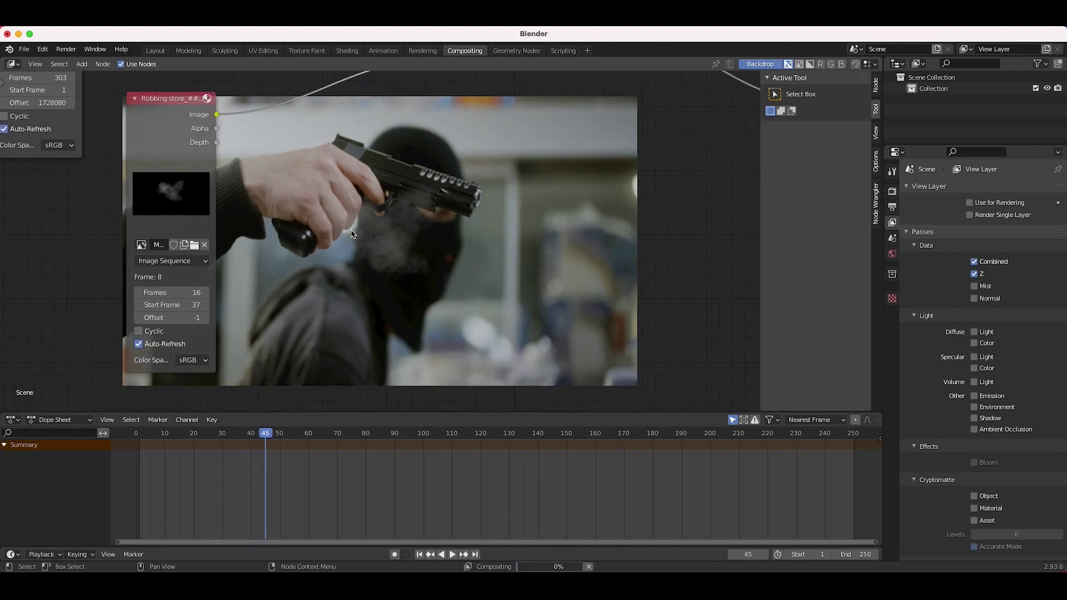
pyautogui.press('Left')
pyautogui.press('Left')
pyautogui.press('Left')
pyautogui.press('Left')
pyautogui.press('Left')
pyautogui.press('Left')
pyautogui.press('Left')
pyautogui.press('Left')
pyautogui.press('Left')
pyautogui.press('Left')
pyautogui.press('Left')
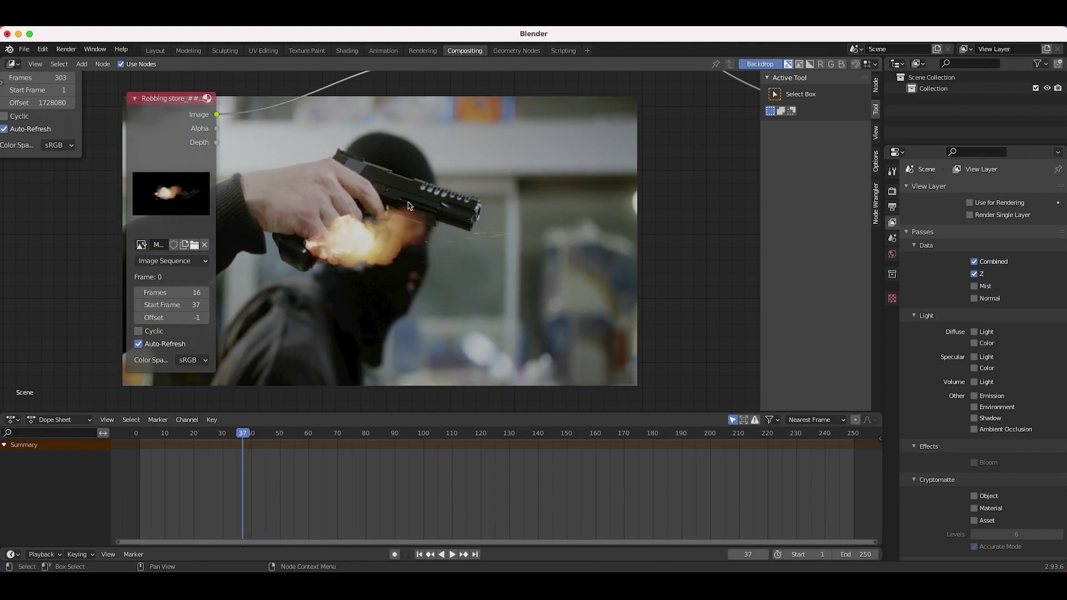
# Insert a Transform node between the muzzle flash sequence and the Add node's second Image input
pyautogui.scroll(5, 408, 206)
pyautogui.hscroll(5, 409, 206)
pyautogui.scroll(-2, 321, 257)
pyautogui.hscroll(-5, 341, 210)
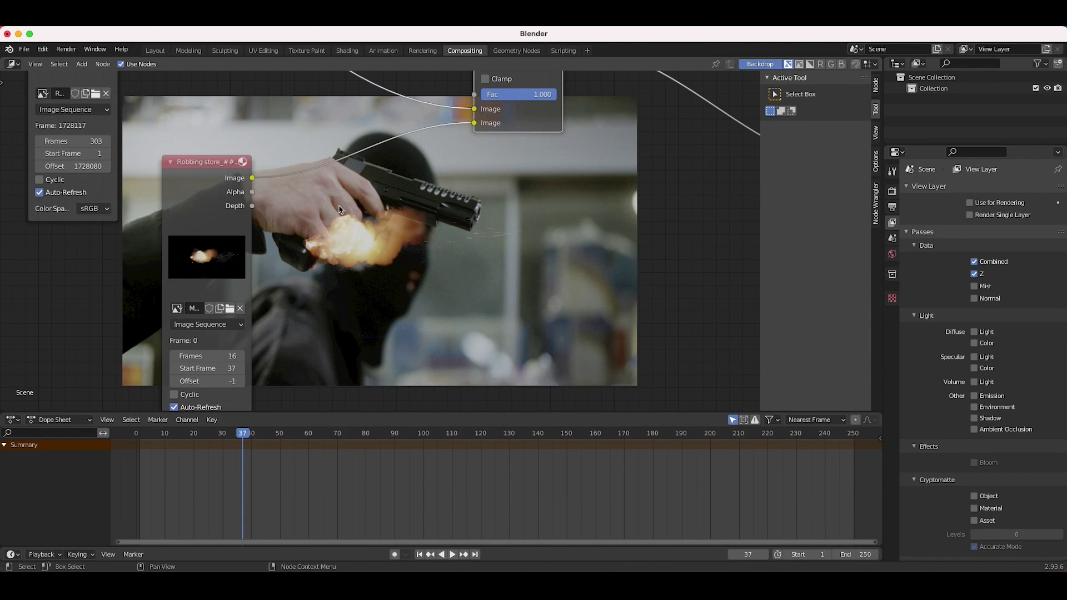
pyautogui.hotkey('shift', 'a')
pyautogui.moveTo(239, 320)
pyautogui.click(340, 451)
pyautogui.click(295, 144)
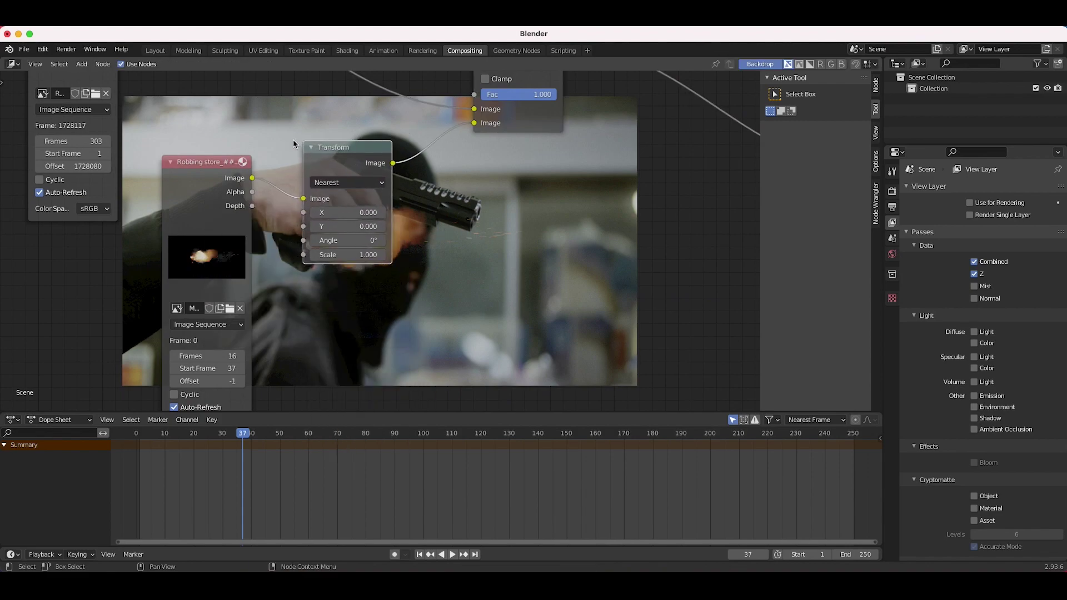
# In the Transform node, shift the muzzle flash to about 424 on X and set its scale to 2
pyautogui.scroll(3, 294, 144)
pyautogui.hscroll(-3, 295, 144)
pyautogui.scroll(1, 294, 140)
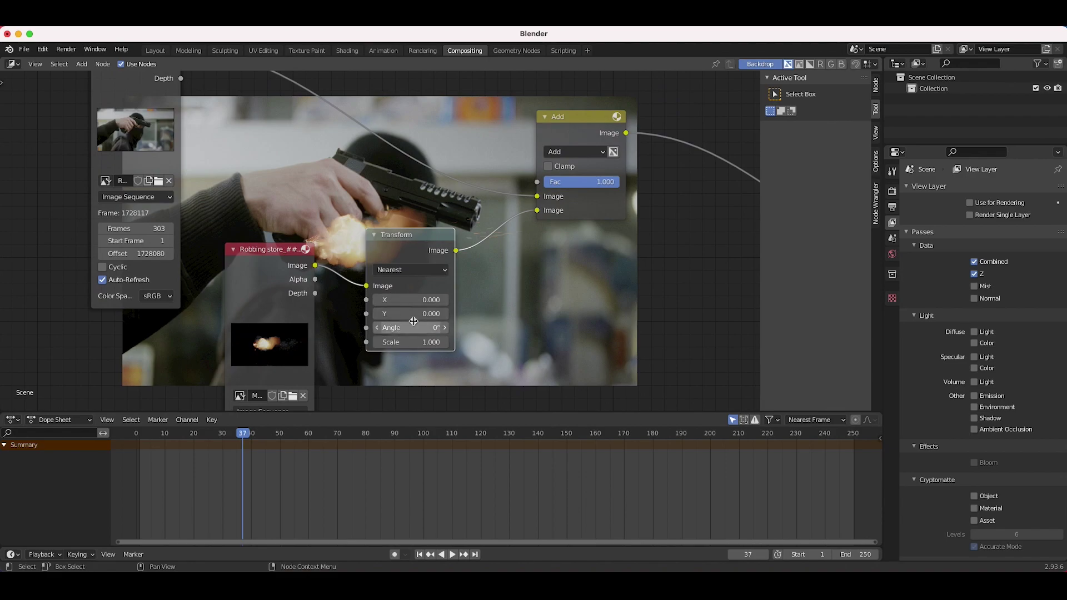
pyautogui.hscroll(5, 533, 319)
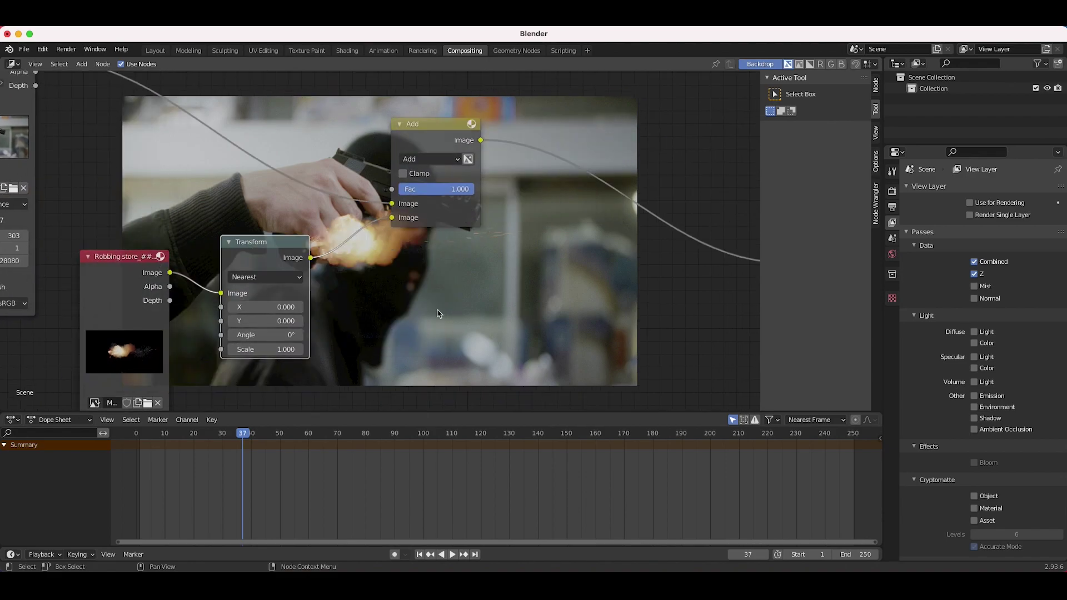
pyautogui.scroll(-3, 438, 315)
pyautogui.hscroll(-5, 480, 238)
pyautogui.scroll(1, 356, 233)
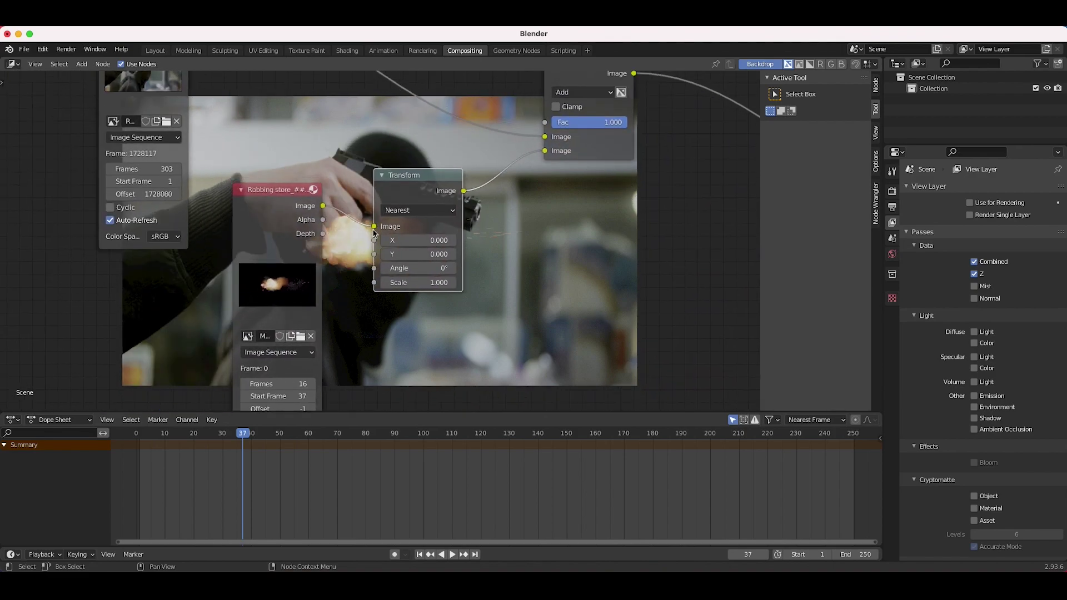
pyautogui.moveTo(417, 240); pyautogui.dragTo(488, 240)
pyautogui.click(404, 282)
pyautogui.write('2')
pyautogui.press('Return')
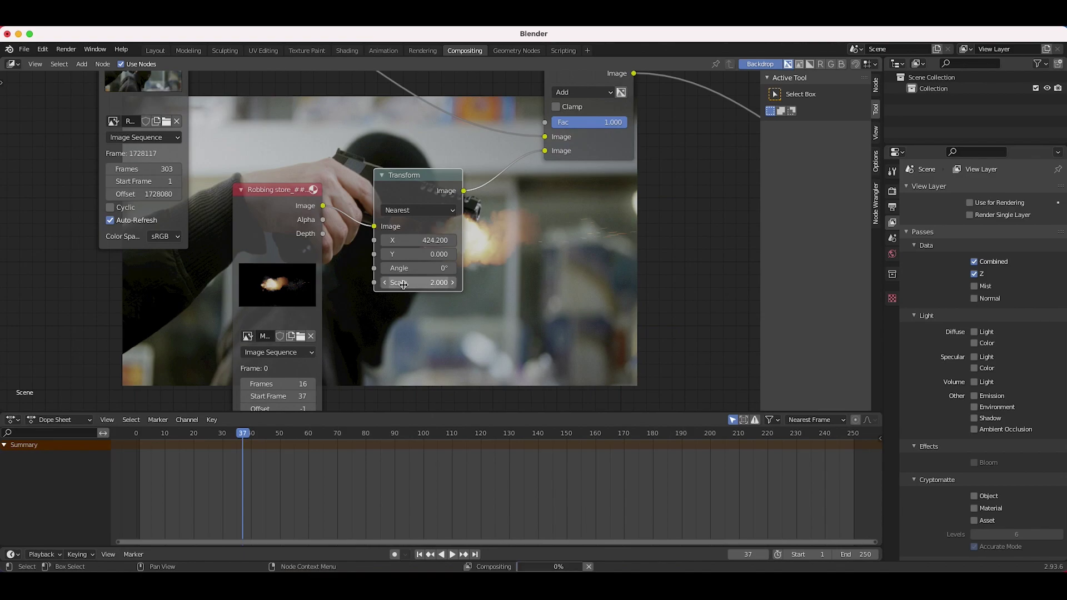
# Align the flash with the gun barrel in the Transform node at about X 870, Y -85 and an angle of -23.1°
pyautogui.hscroll(4, 503, 311)
pyautogui.scroll(1, 505, 314)
pyautogui.moveTo(283, 295); pyautogui.dragTo(362, 281)
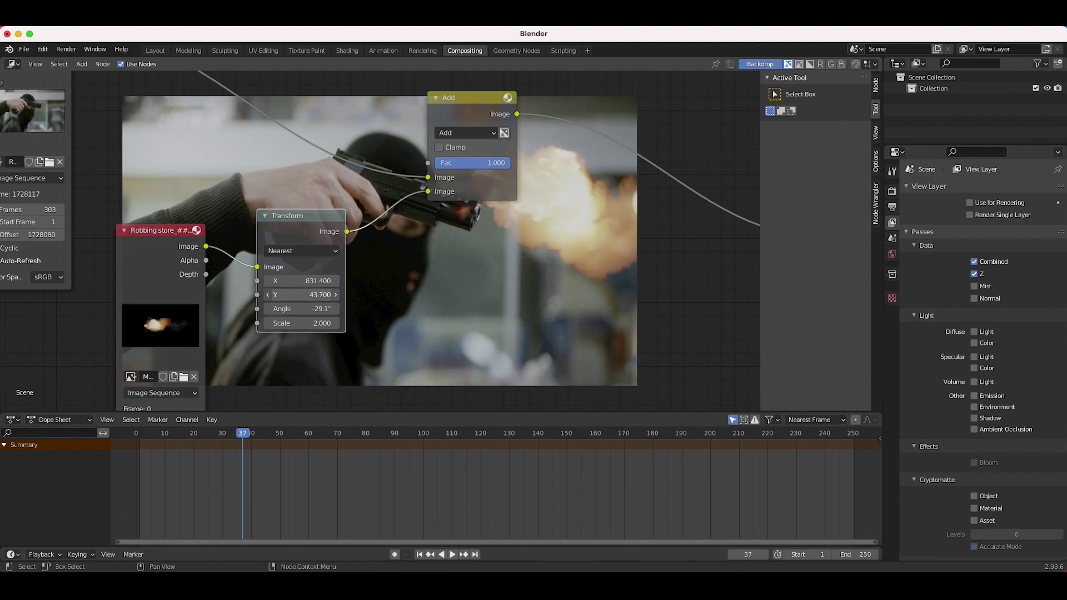
pyautogui.moveTo(292, 294)
pyautogui.mouseDown()
pyautogui.moveTo(269, 294)
pyautogui.moveTo(303, 295)
pyautogui.mouseUp()
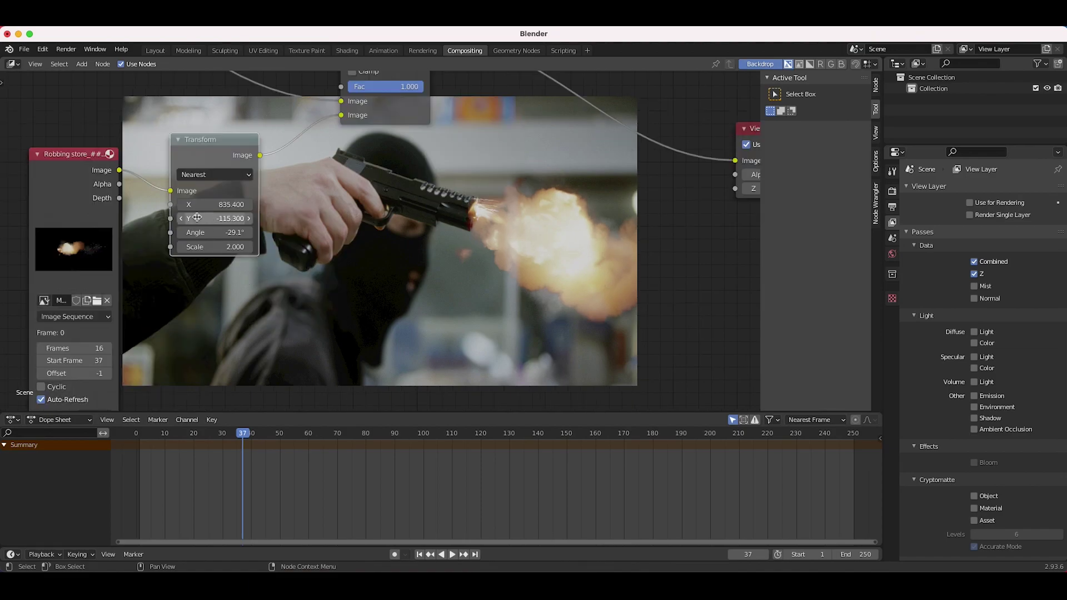
pyautogui.moveTo(214, 232); pyautogui.dragTo(222, 232)
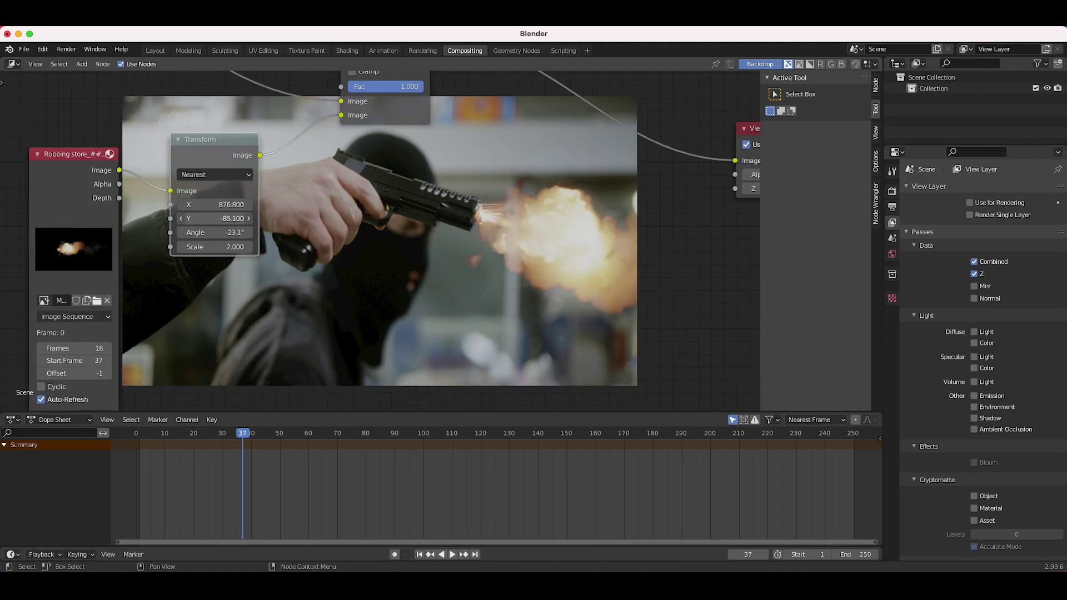
pyautogui.moveTo(210, 204); pyautogui.dragTo(203, 205)
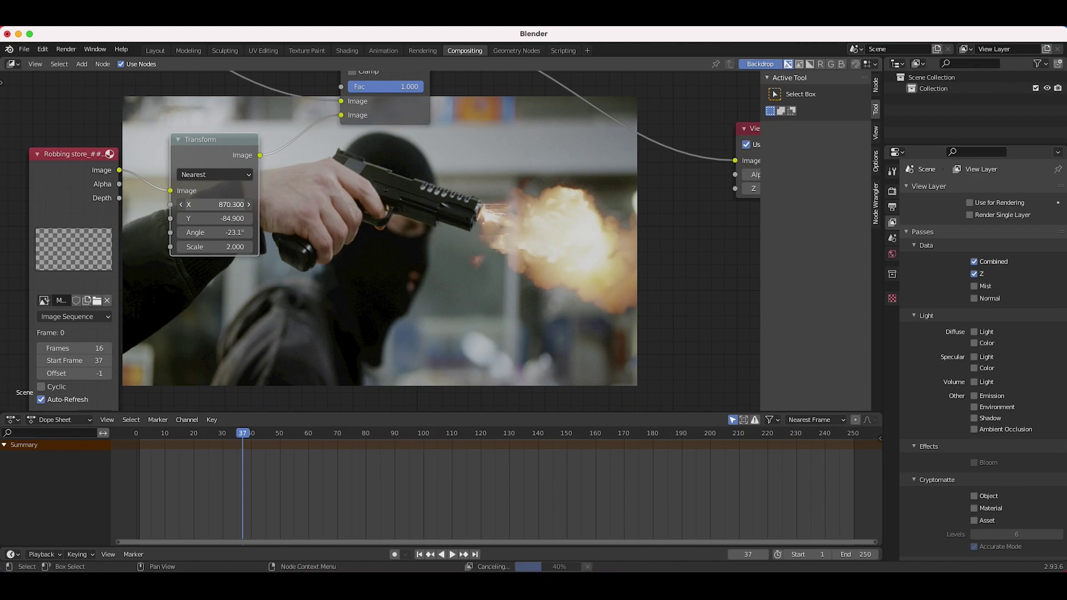
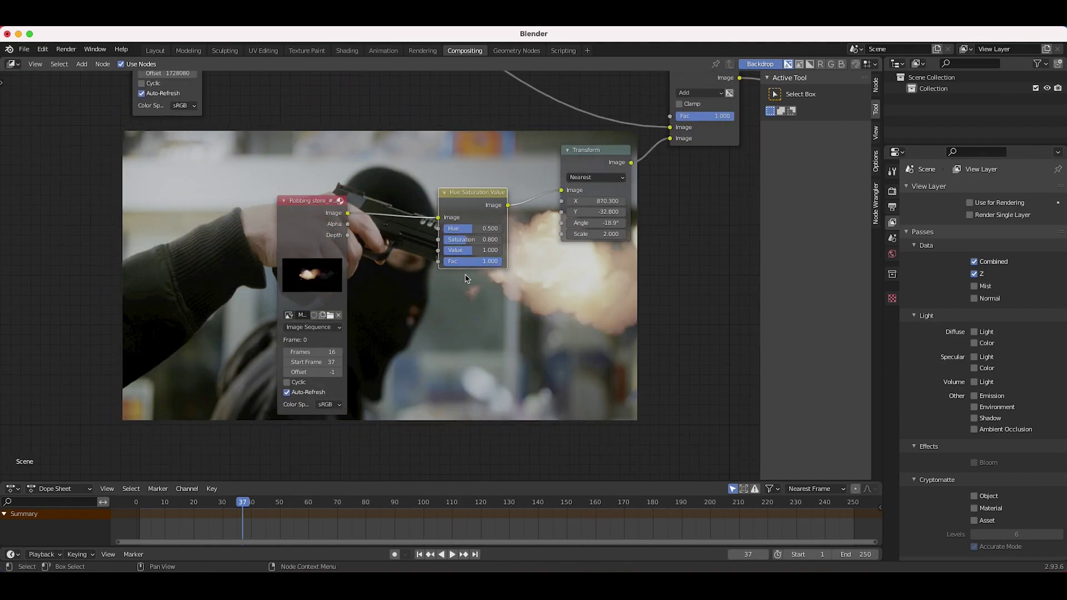
# Make room after the muzzle flash sequence and insert a Blur node between it and the Hue Saturation Value node
pyautogui.moveTo(466, 275); pyautogui.dragTo(416, 204, button='middle')
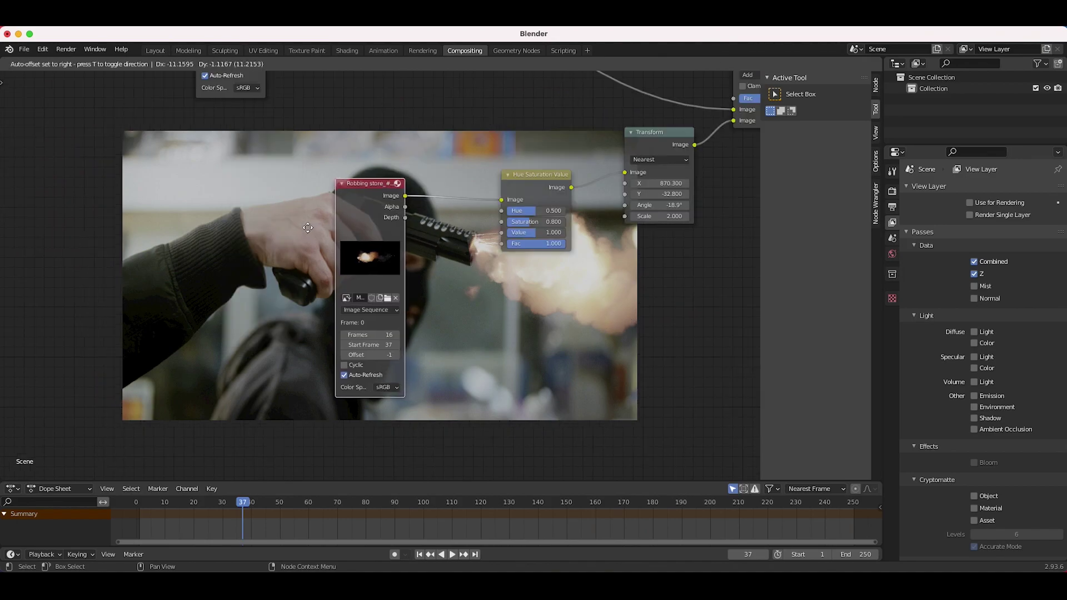
pyautogui.moveTo(316, 224); pyautogui.dragTo(109, 270)
pyautogui.hotkey('shift', 'a')
pyautogui.moveTo(249, 240)
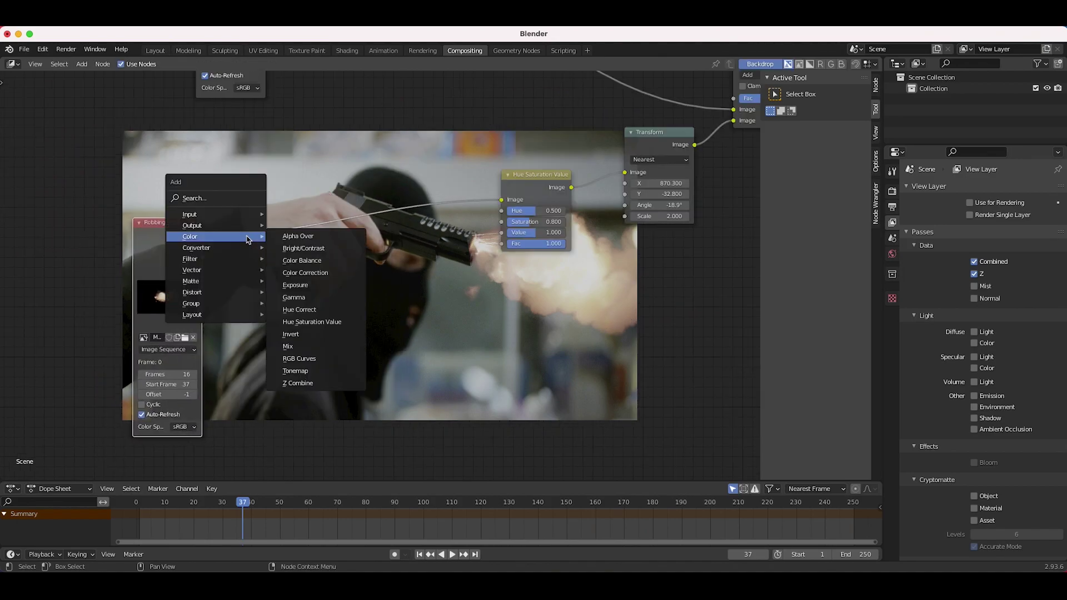
pyautogui.moveTo(253, 259)
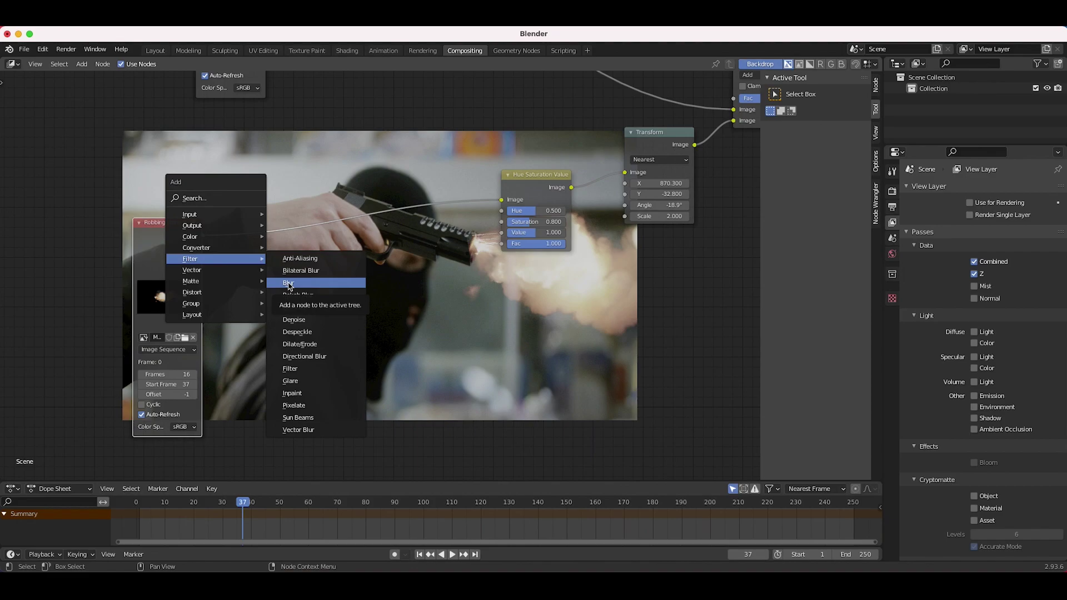
pyautogui.click(288, 283)
pyautogui.click(415, 184)
pyautogui.scroll(5, 491, 314)
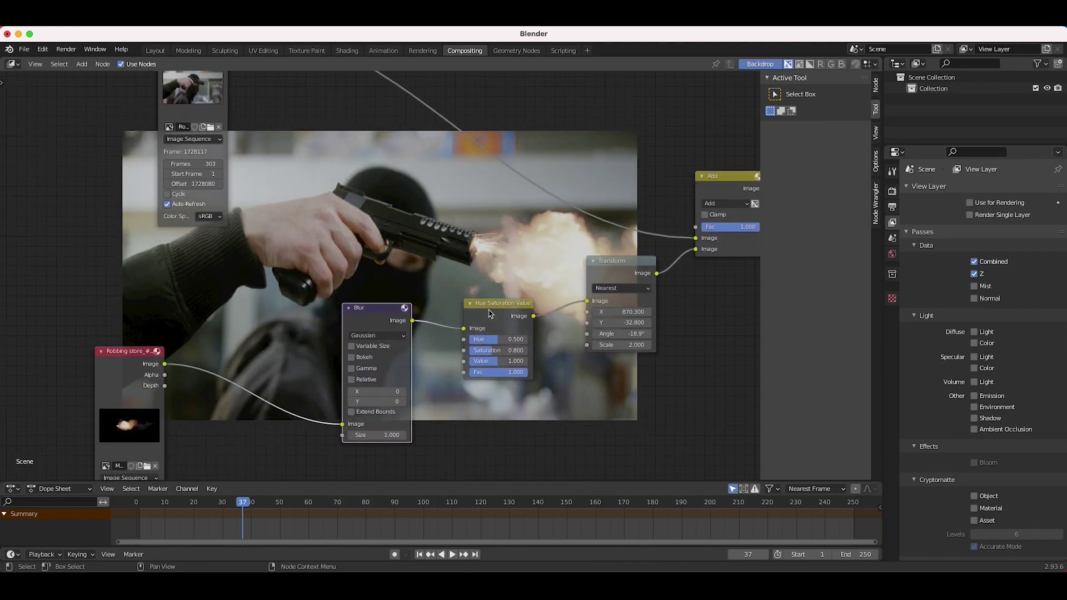
# Set the flash's Gaussian Blur to X 1 and Y 5, then inspect the softened flash
pyautogui.scroll(-5, 490, 314)
pyautogui.hscroll(-8, 500, 315)
pyautogui.click(533, 324)
pyautogui.click(533, 323)
pyautogui.click(533, 324)
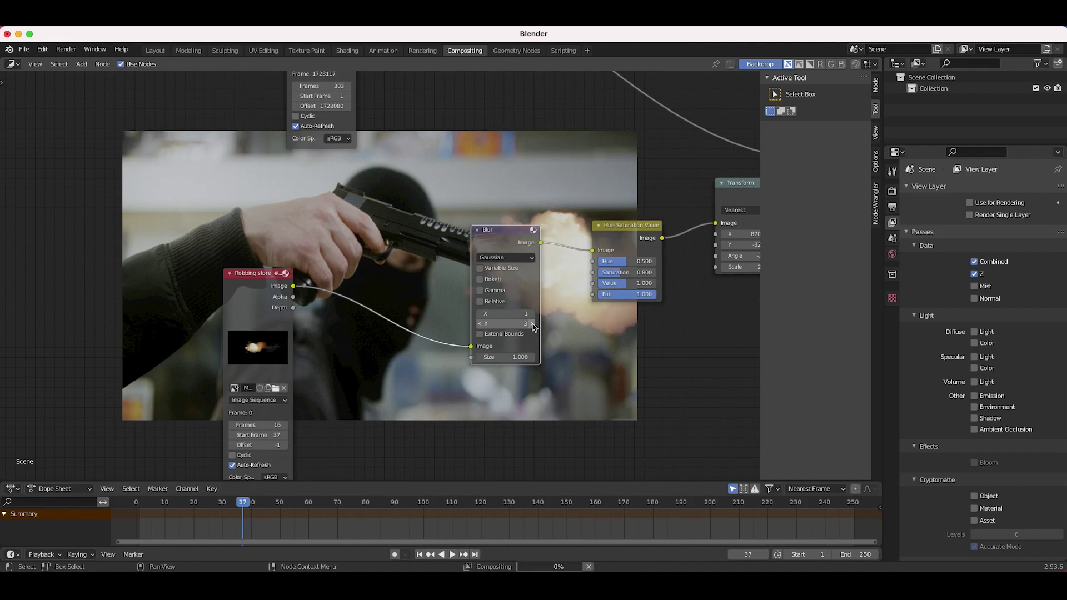
pyautogui.scroll(12, 555, 198)
pyautogui.hscroll(5, 555, 198)
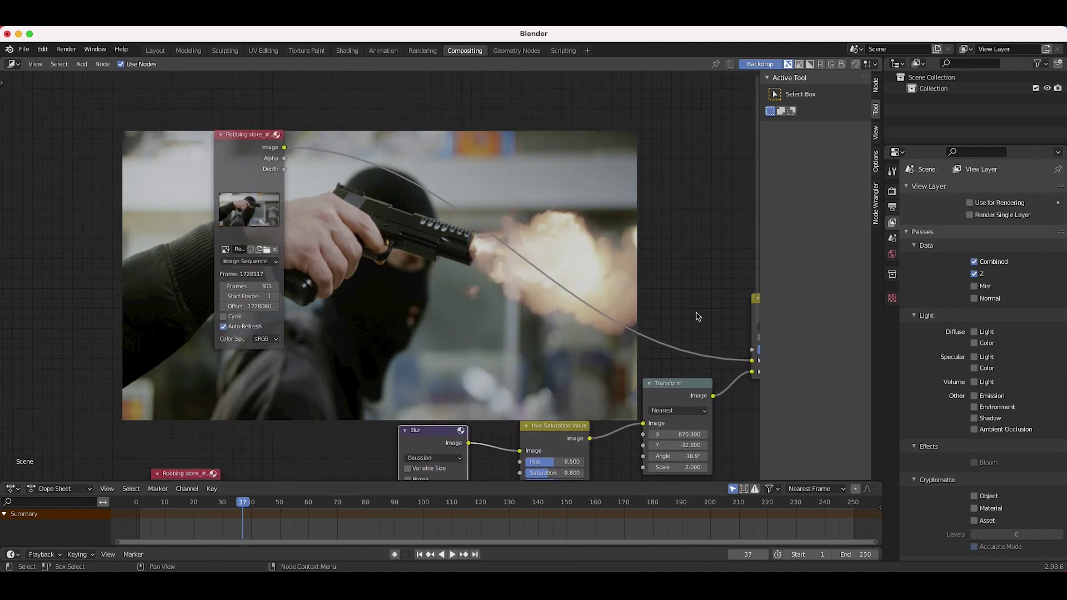
pyautogui.scroll(-7, 470, 280)
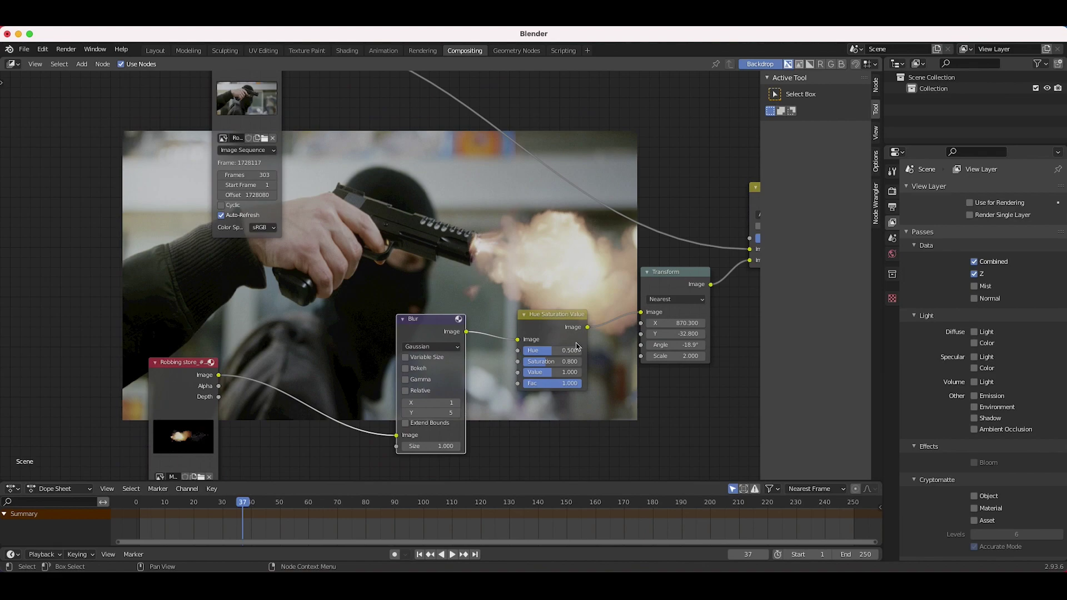
pyautogui.hscroll(3, 590, 349)
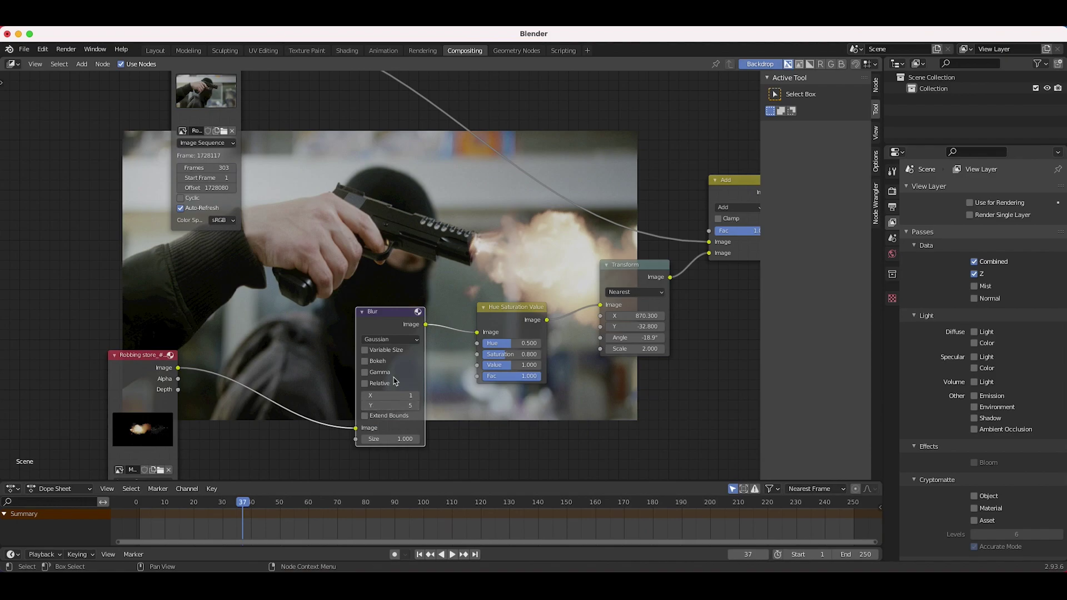
# Increase the flash's Blur to X 2 and Y 8 and check the result against the footage
pyautogui.click(418, 410)
pyautogui.click(418, 411)
pyautogui.click(417, 410)
pyautogui.scroll(17, 520, 192)
pyautogui.hscroll(12, 520, 192)
pyautogui.scroll(-20, 520, 192)
pyautogui.hscroll(-13, 519, 192)
pyautogui.hscroll(12, 519, 192)
pyautogui.hscroll(-20, 460, 248)
pyautogui.scroll(11, 459, 248)
# Move the muzzle flash sequence node aside and insert a Glare node between it and the Blur node
pyautogui.moveTo(338, 277); pyautogui.dragTo(253, 284)
pyautogui.moveTo(459, 368); pyautogui.dragTo(475, 347, button='middle')
pyautogui.hotkey('shift', 'a')
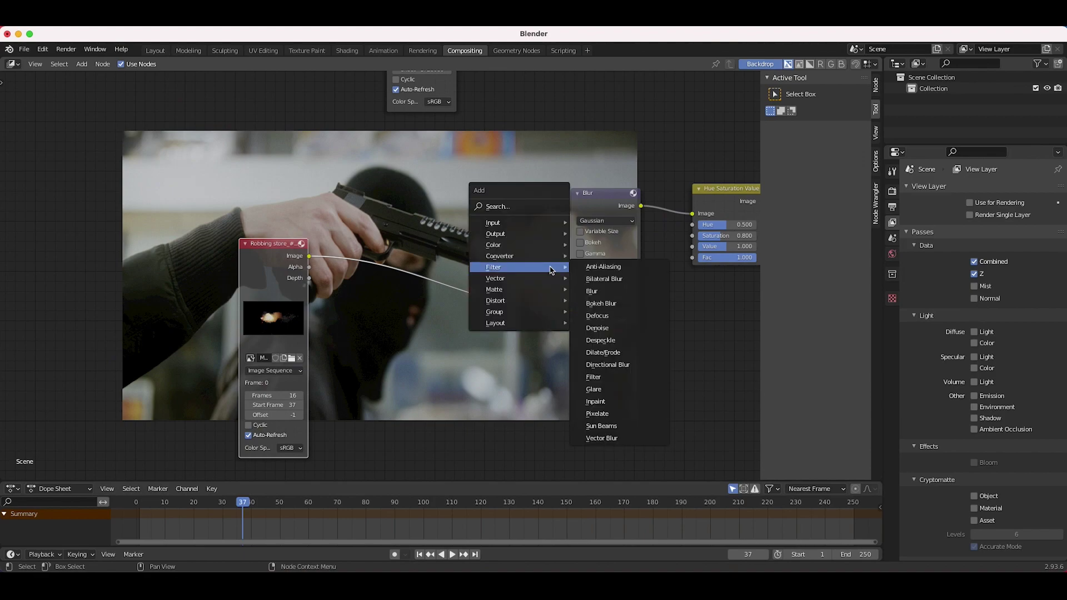
pyautogui.moveTo(511, 268)
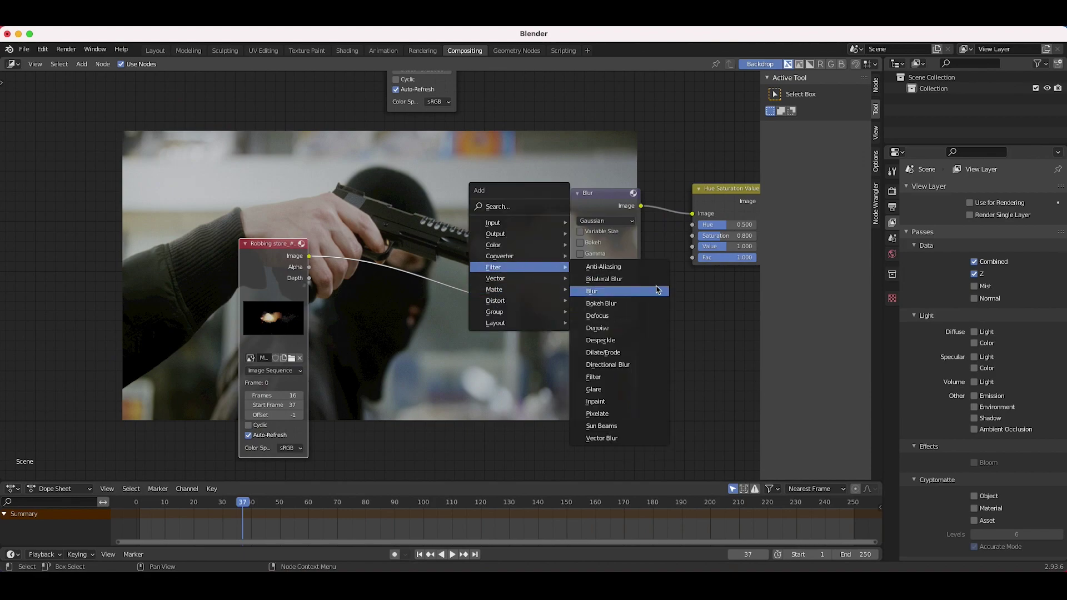
pyautogui.click(608, 390)
pyautogui.click(434, 245)
# Set the Glare node's type to Fog Glow and its threshold to 0.4
pyautogui.click(474, 283)
pyautogui.click(469, 317)
pyautogui.click(480, 321)
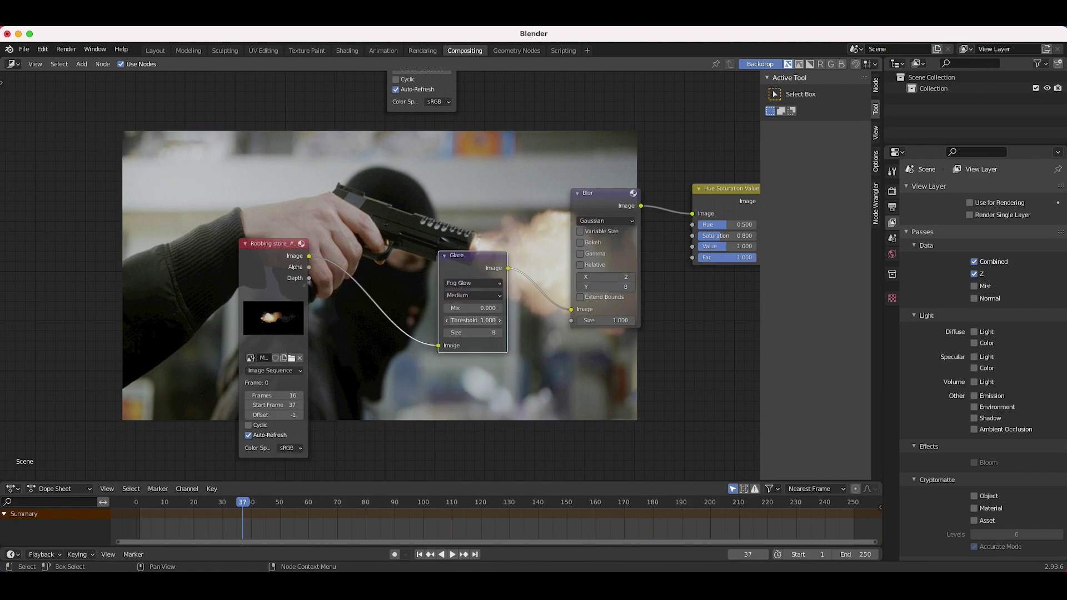
pyautogui.write('.4')
pyautogui.press('Return')
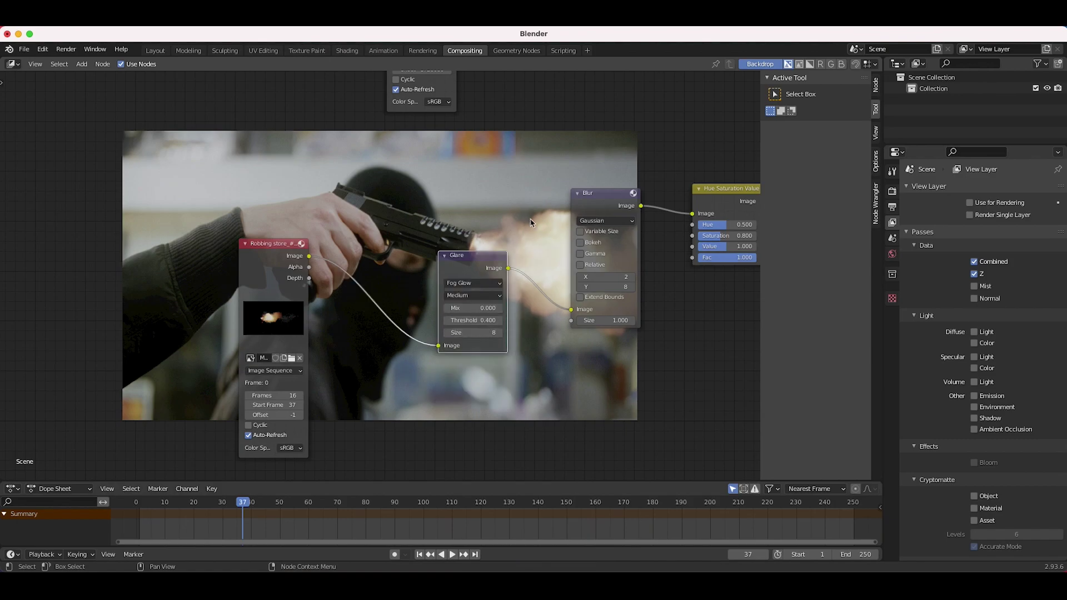
# Try Glare thresholds of 0 and 1, comparing the glow on the muzzle flash
pyautogui.scroll(-5, 531, 222)
pyautogui.scroll(5, 491, 301)
pyautogui.moveTo(448, 243); pyautogui.dragTo(470, 244)
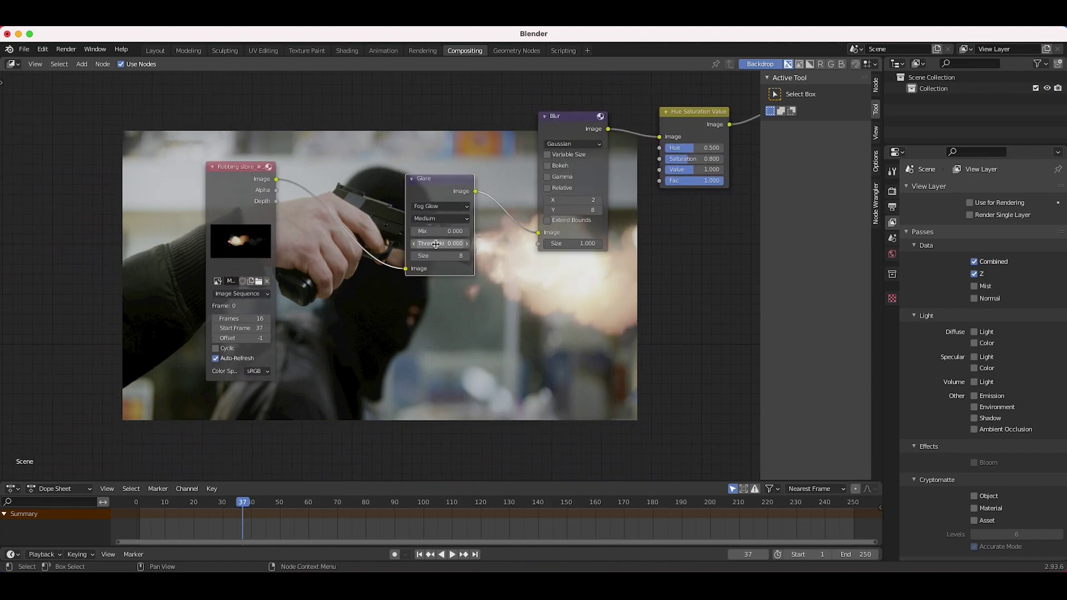
pyautogui.scroll(-10, 459, 364)
pyautogui.scroll(10, 459, 364)
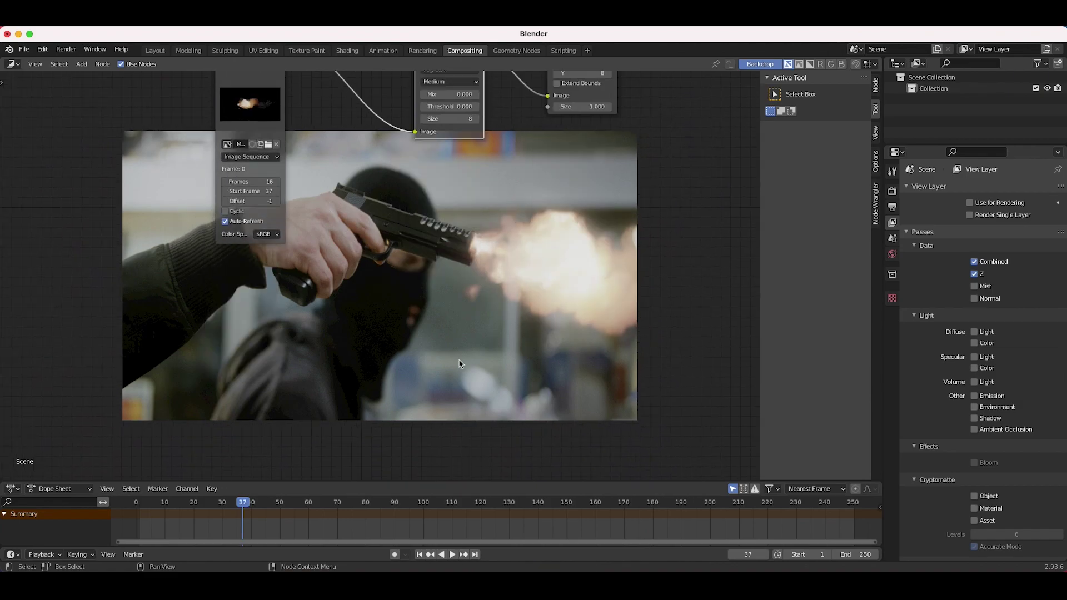
pyautogui.click(404, 264)
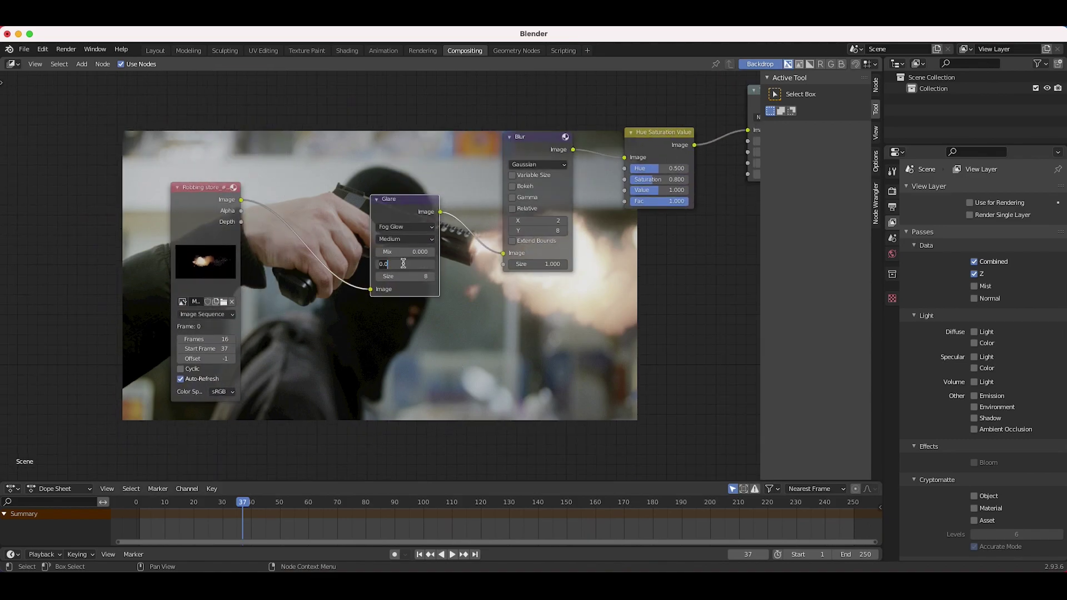
pyautogui.write('1')
pyautogui.press('Return')
pyautogui.scroll(-10, 404, 261)
pyautogui.scroll(10, 404, 259)
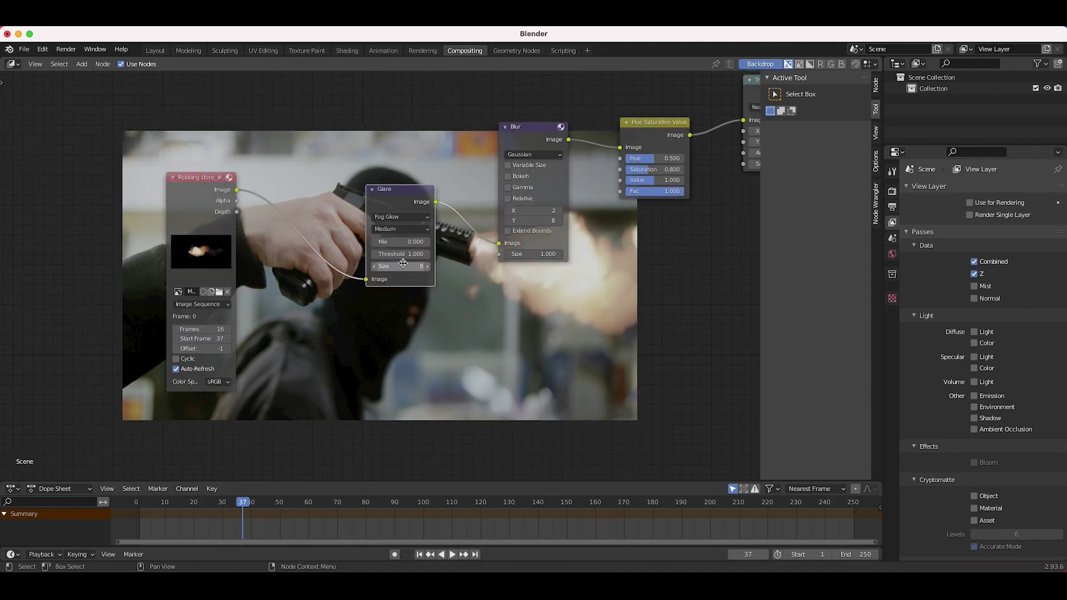
# Set the Glare threshold to 0.1 and check the flash's glow in the footage
pyautogui.click(404, 256)
pyautogui.write('0')
pyautogui.press('Return')
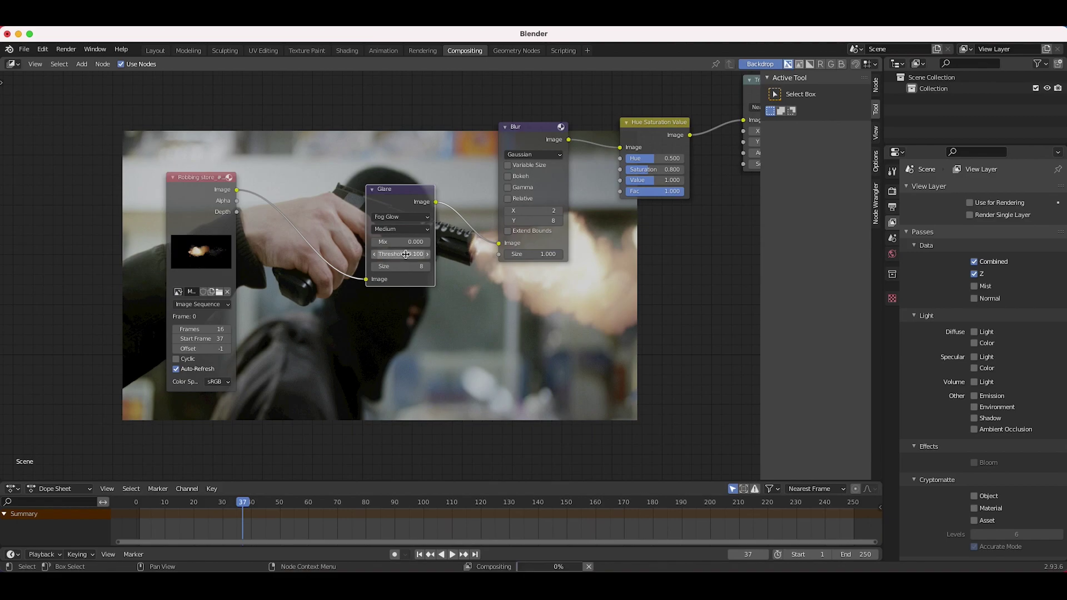
pyautogui.scroll(-10, 544, 340)
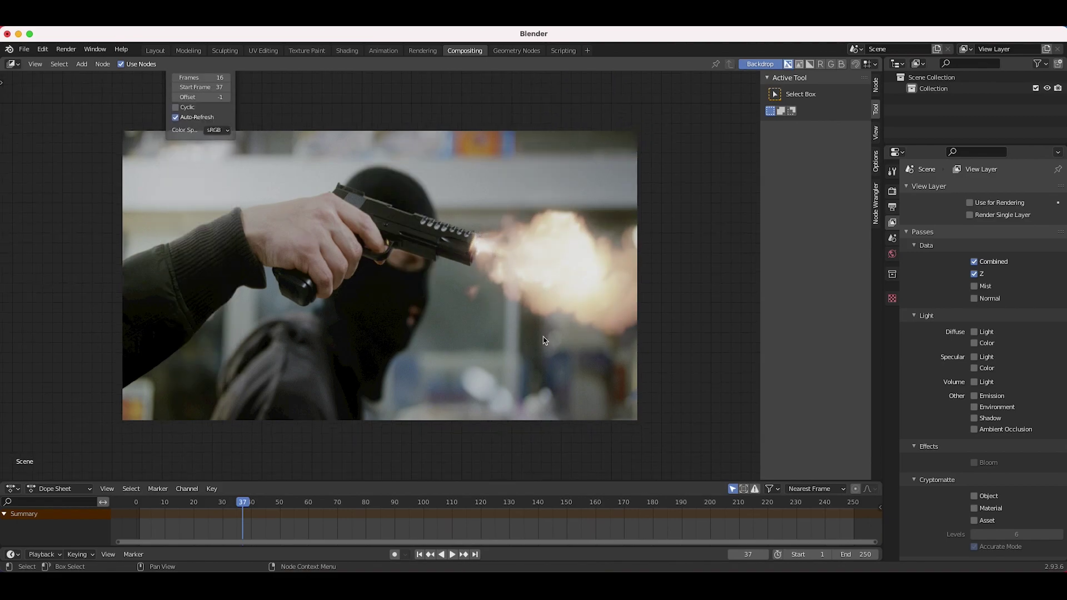
pyautogui.scroll(10, 519, 219)
pyautogui.hscroll(-3, 519, 219)
pyautogui.scroll(-5, 516, 216)
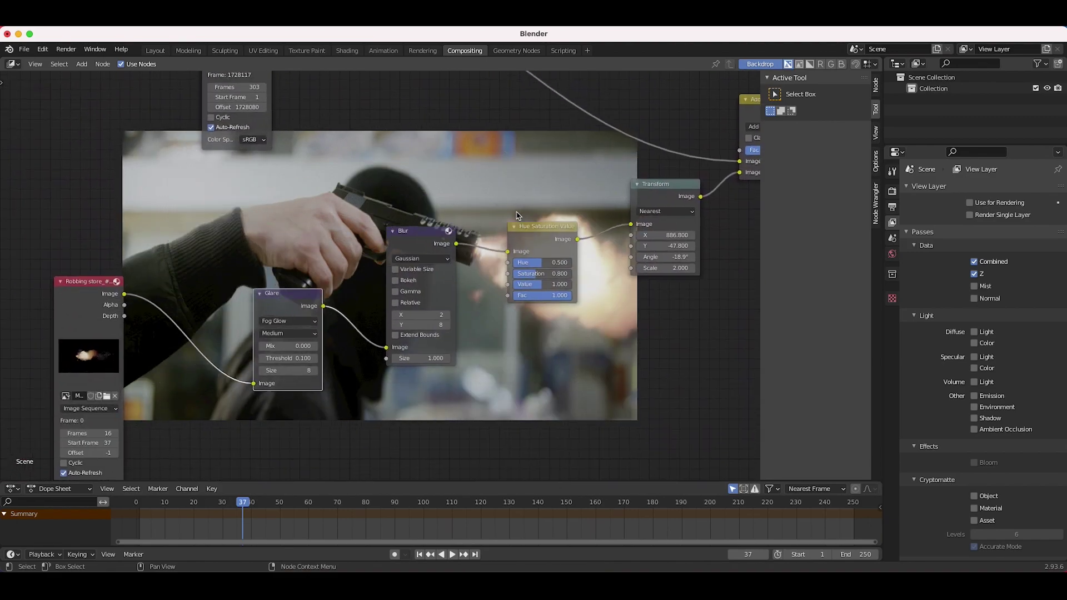
# Examine the glowing muzzle flash at the gun barrel and its node chain at frame 37
pyautogui.scroll(-8, 517, 215)
pyautogui.scroll(-8, 410, 264)
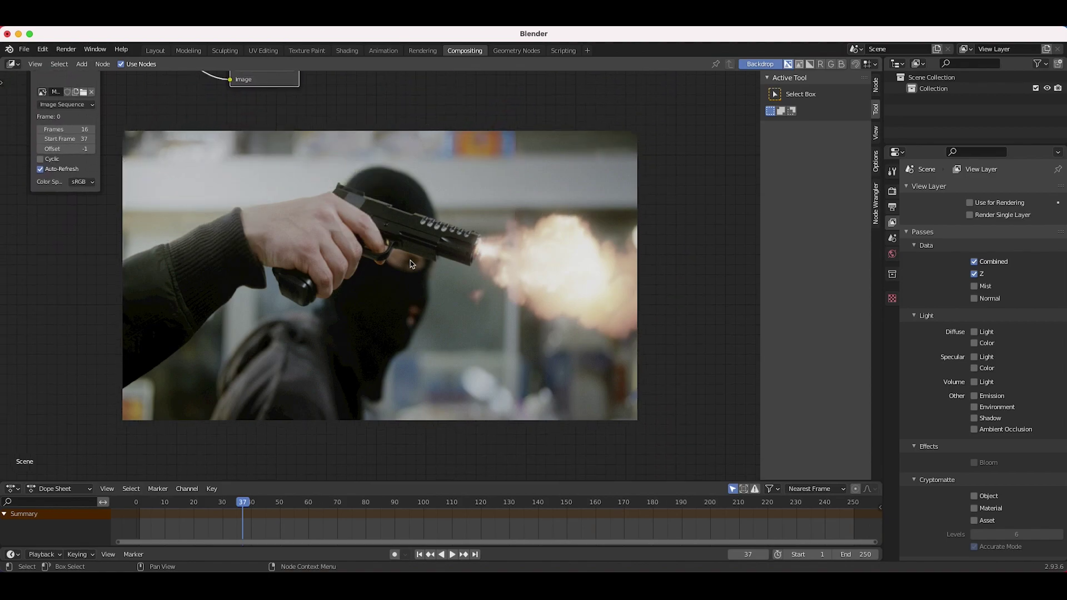
pyautogui.scroll(10, 411, 264)
pyautogui.hscroll(4, 410, 264)
pyautogui.scroll(-5, 410, 264)
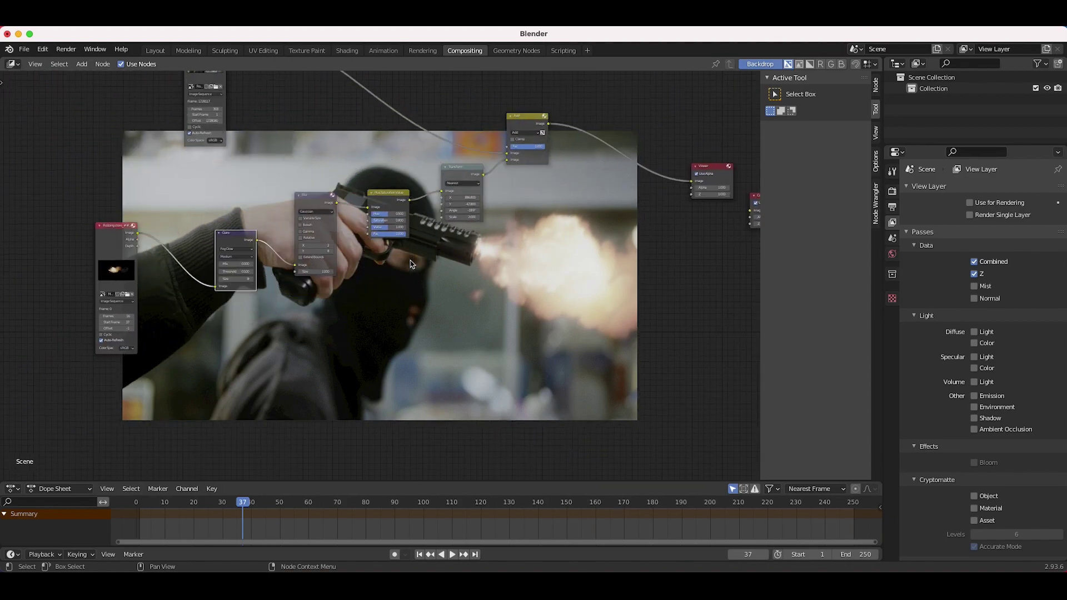
pyautogui.scroll(-6, 410, 264)
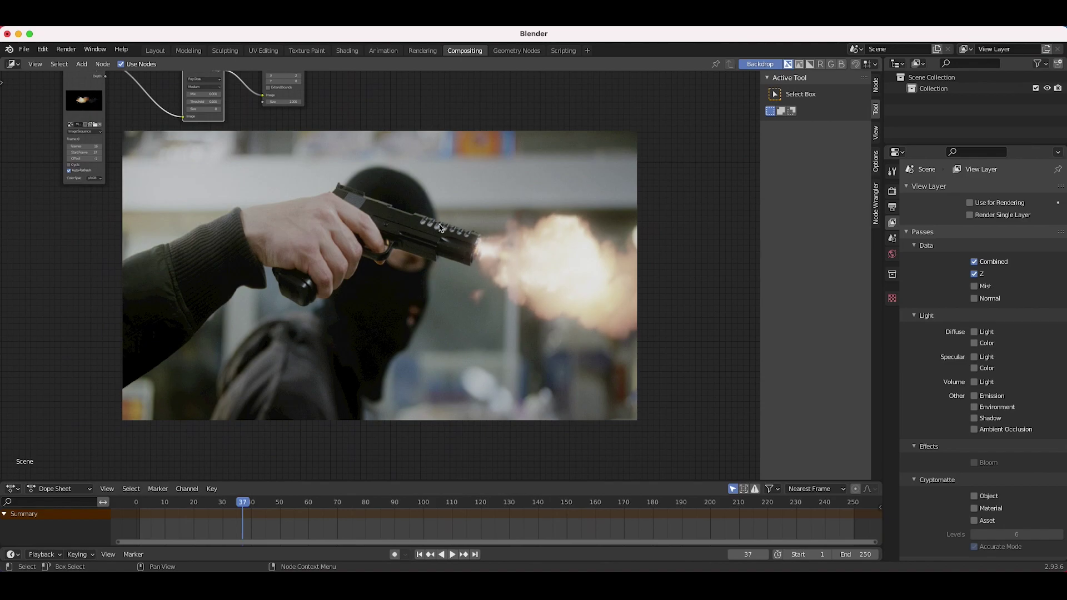
pyautogui.scroll(10, 375, 268)
# Step back and forth between frames 35 and 38 to check the muzzle flash's timing, ending on frame 36
pyautogui.press('Left')
pyautogui.press('Right')
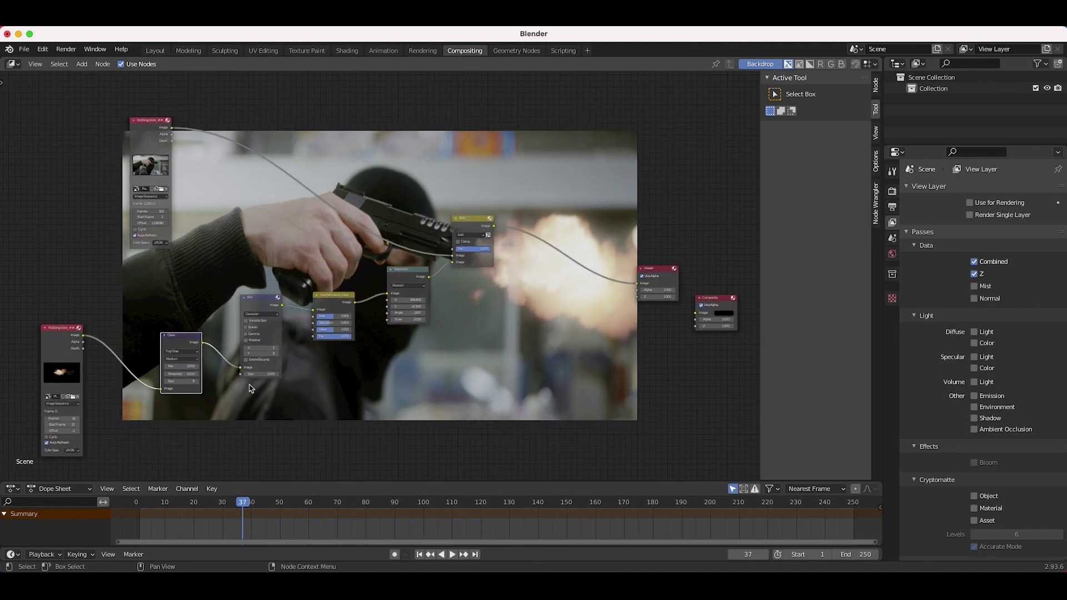
pyautogui.press('Left')
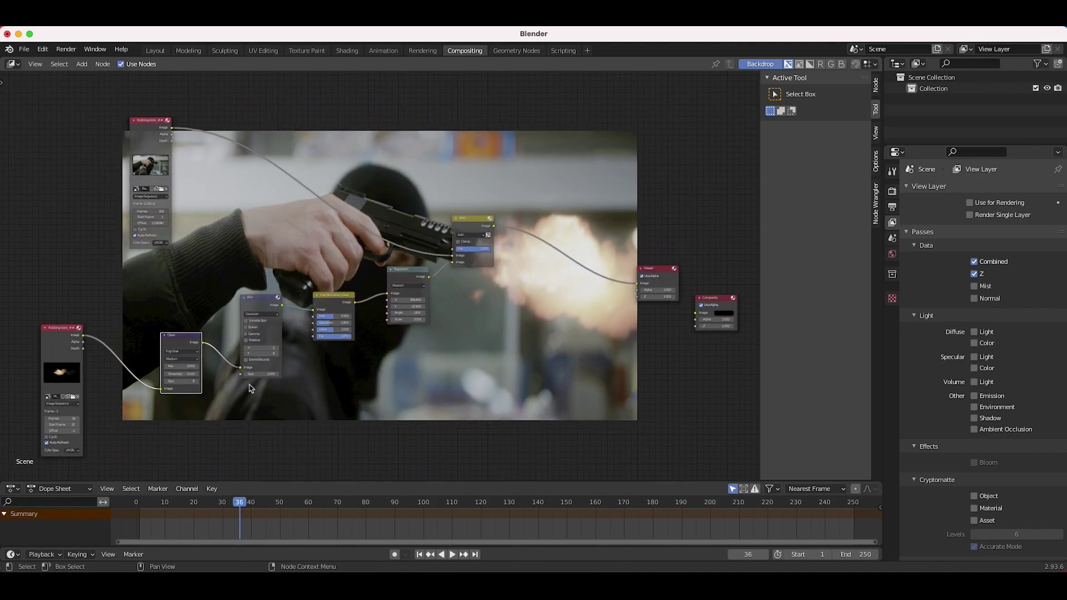
pyautogui.press('Left')
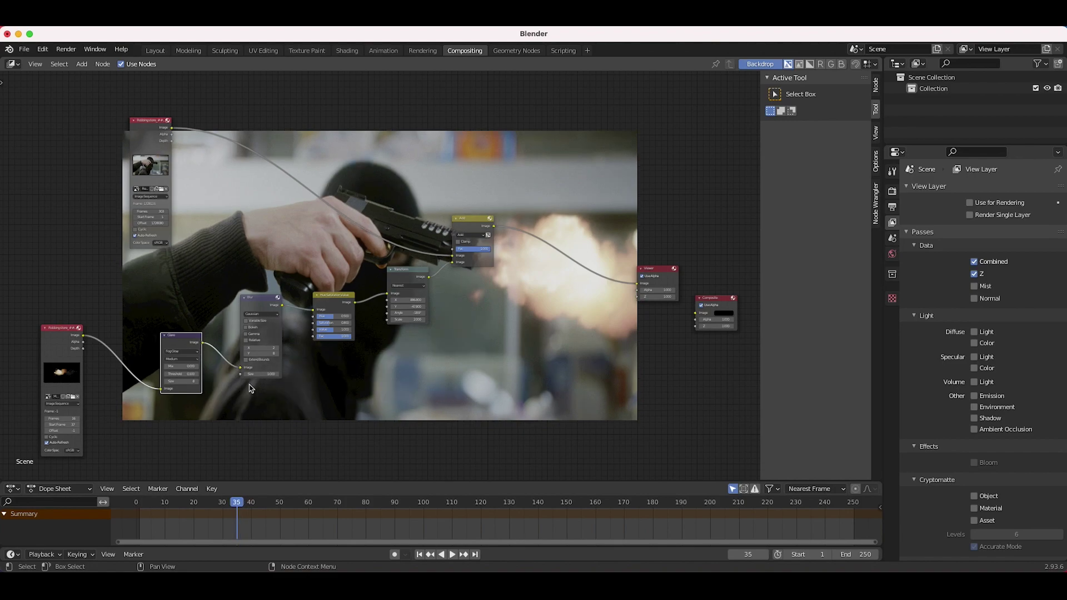
pyautogui.click(63, 343)
pyautogui.scroll(-5, 421, 367)
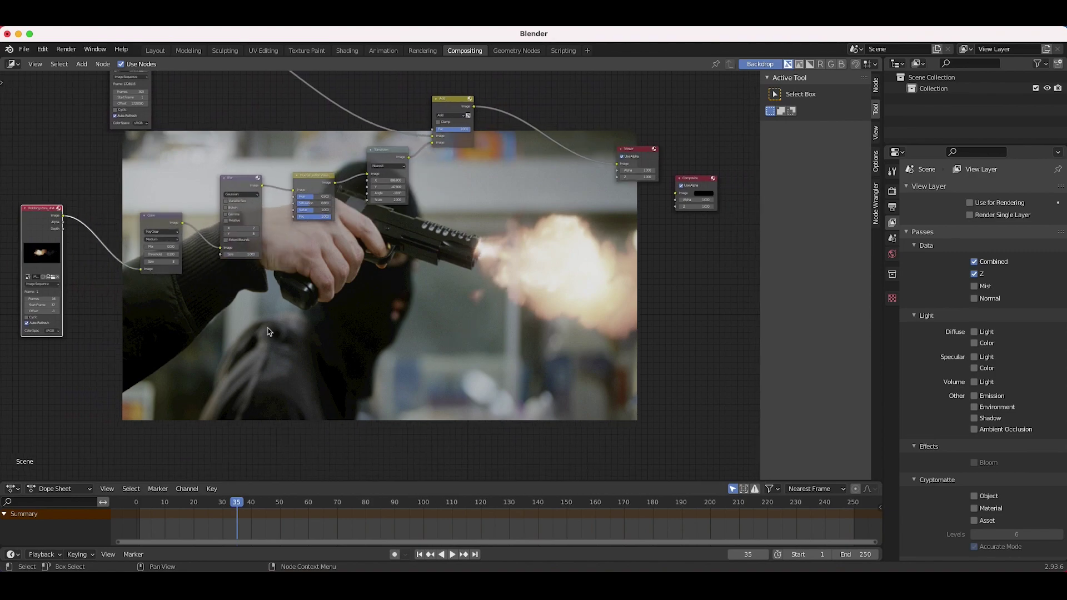
pyautogui.press('Right')
pyautogui.press('Right')
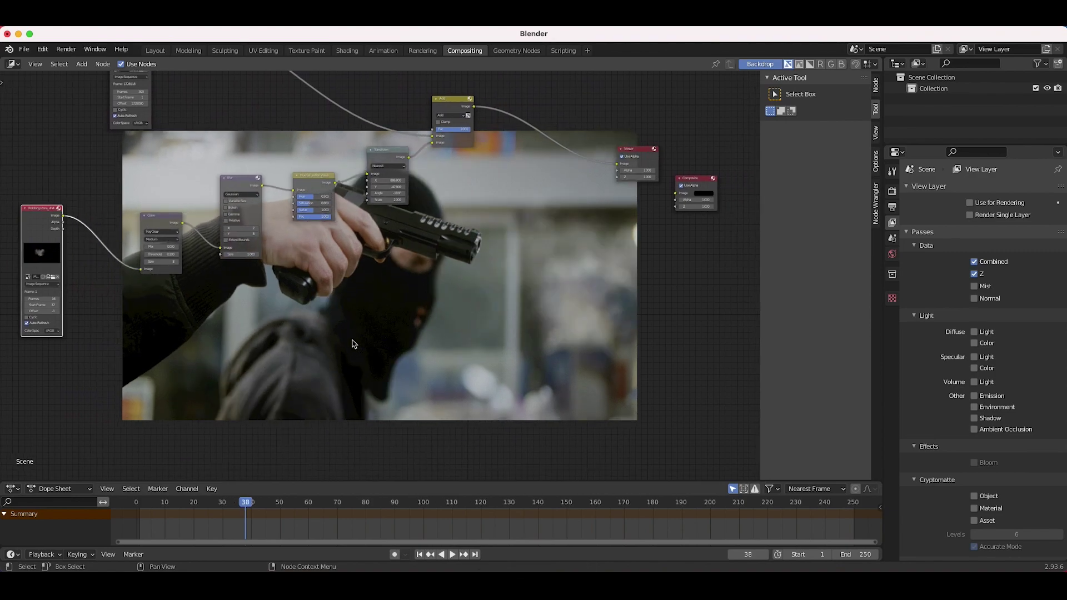
pyautogui.press('Left')
# Set the Add node's factor to 0 and keyframe it at frame 36
pyautogui.scroll(5, 352, 344)
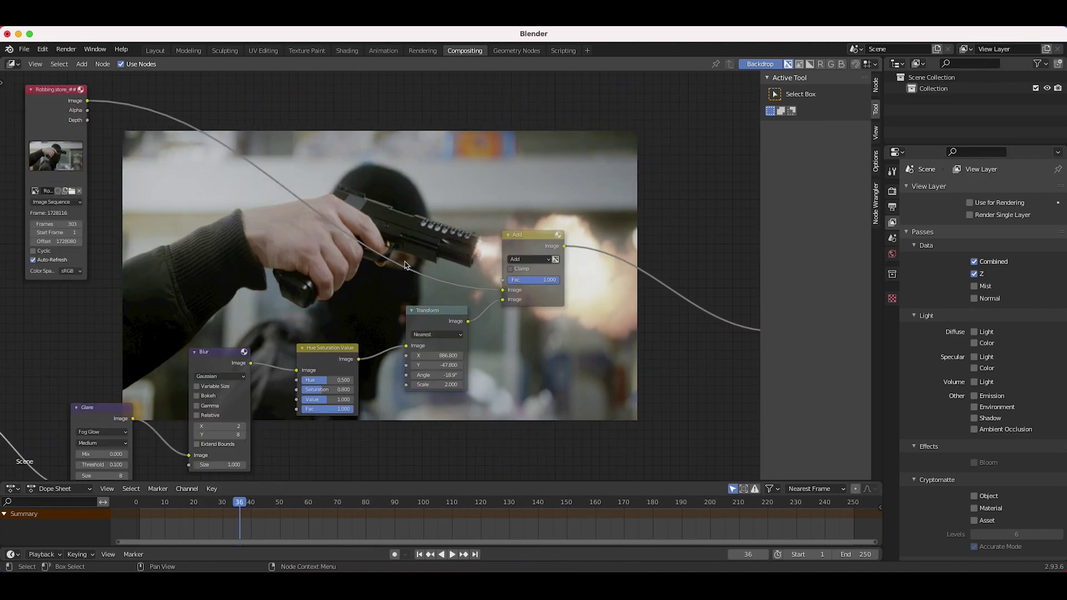
pyautogui.hscroll(3, 493, 299)
pyautogui.hscroll(-2, 431, 312)
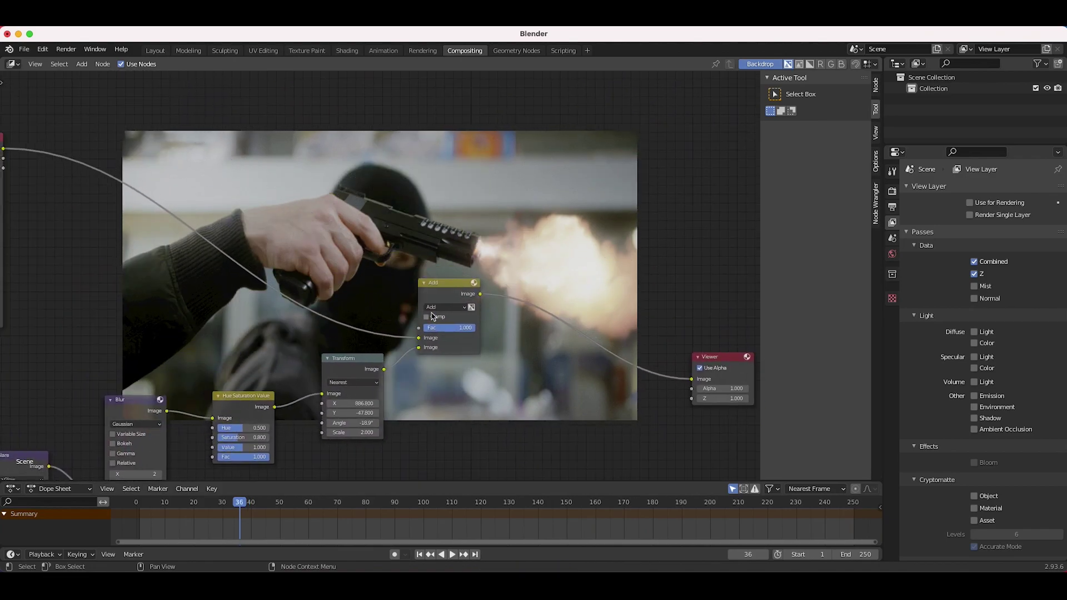
pyautogui.click(454, 328)
pyautogui.write('0')
pyautogui.press('Return')
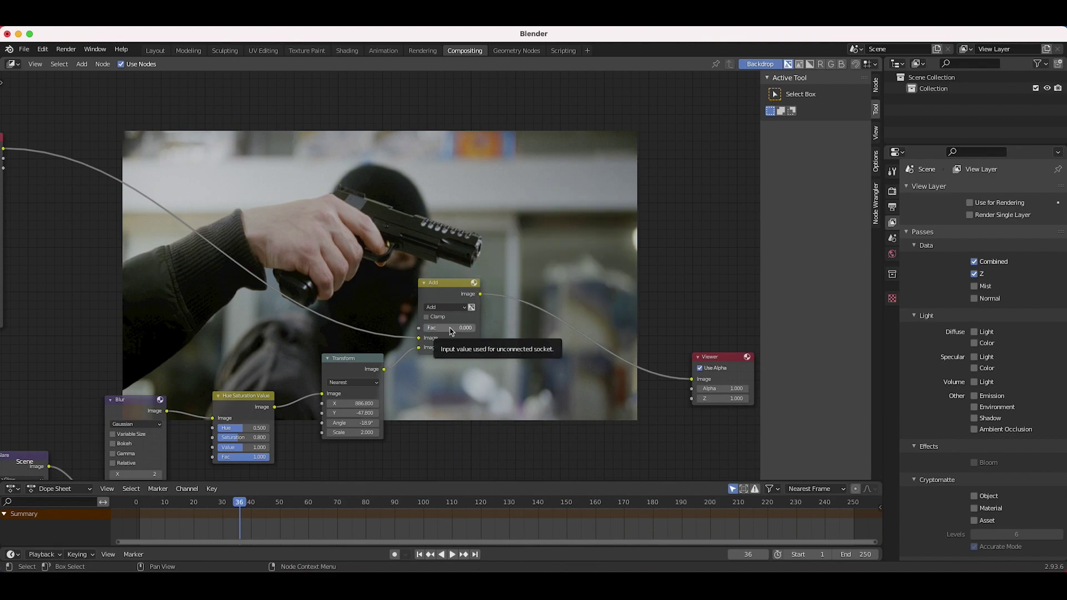
pyautogui.press('i')
# Advance to frame 37 and keyframe the Add node's factor at 1
pyautogui.press('Right')
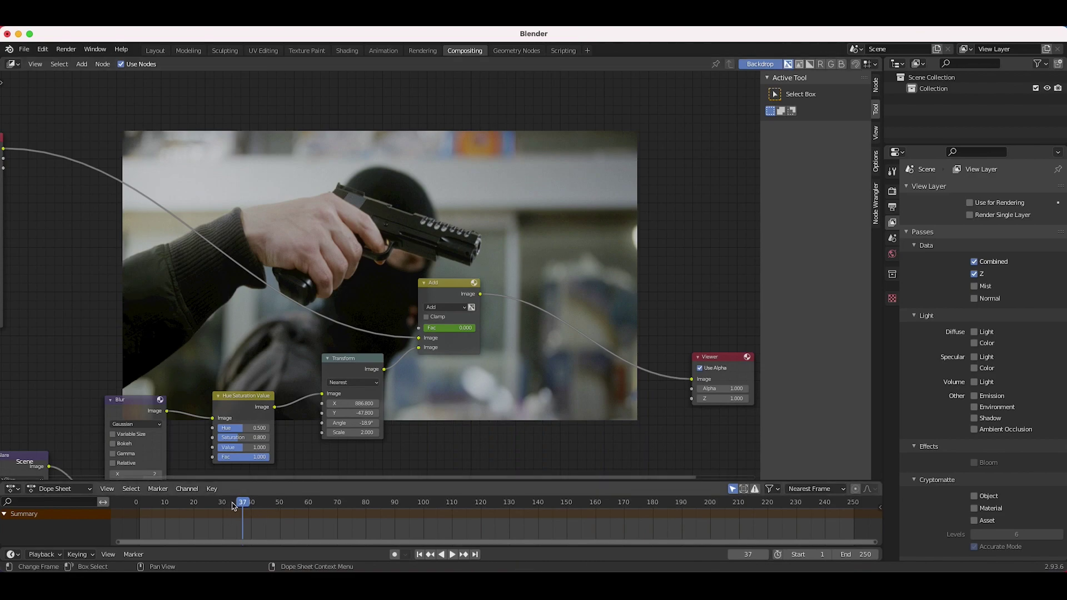
pyautogui.click(450, 328)
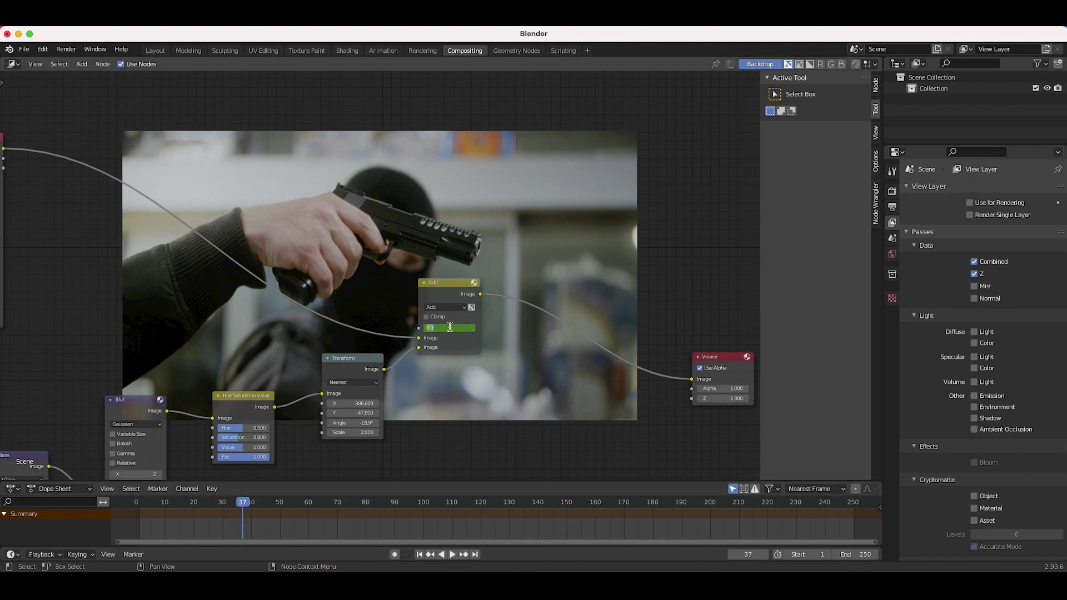
pyautogui.write('1')
pyautogui.press('Return')
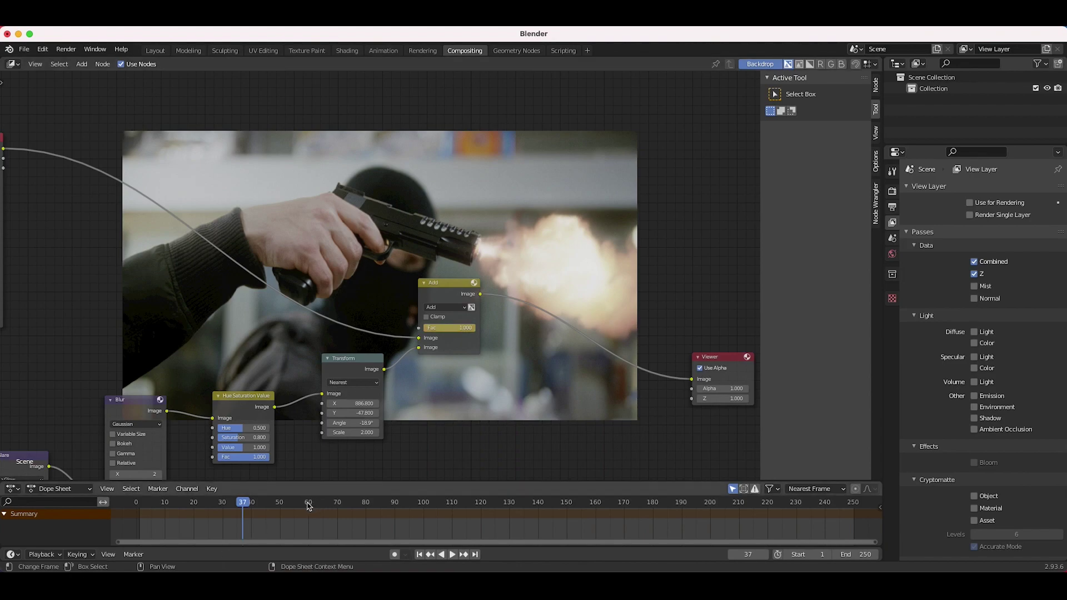
# Go to frame 56 and keyframe the Add node's factor at 0 to fade out the flash
pyautogui.moveTo(309, 506); pyautogui.dragTo(271, 507)
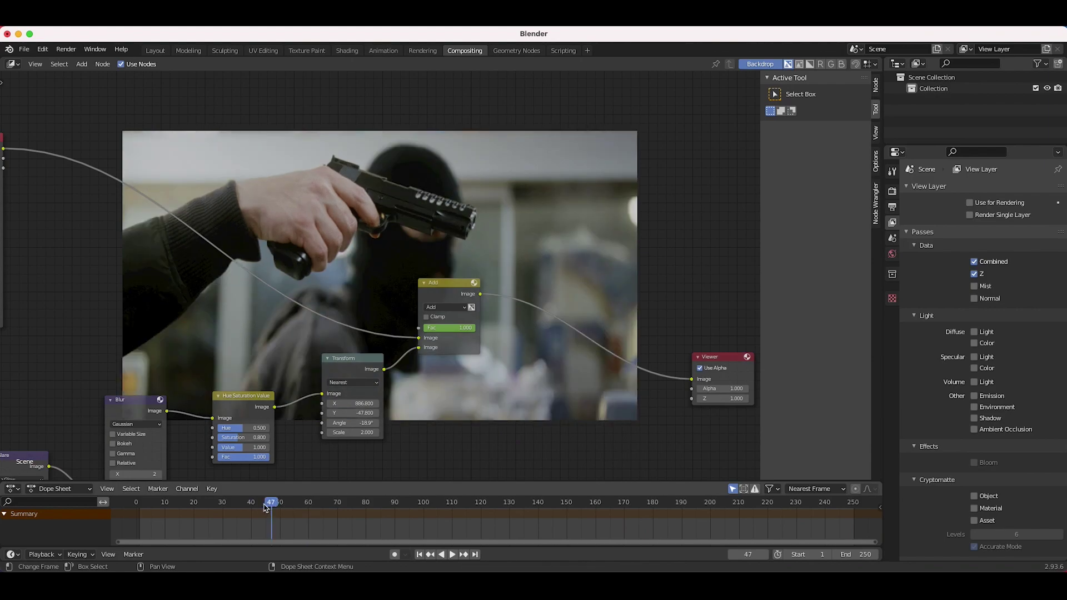
pyautogui.press('space')
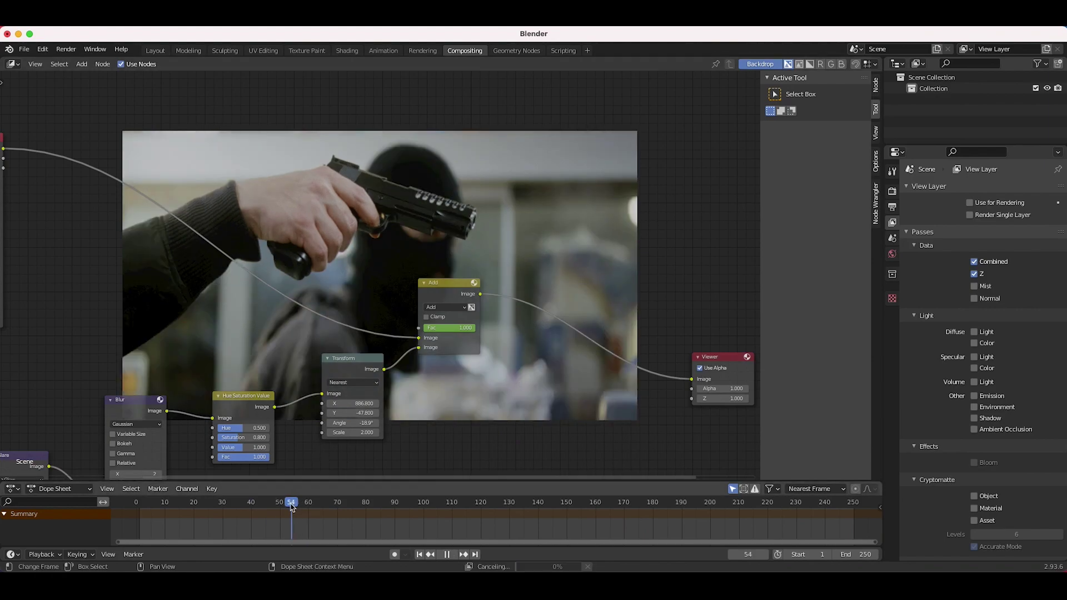
pyautogui.press('space')
pyautogui.click(449, 327)
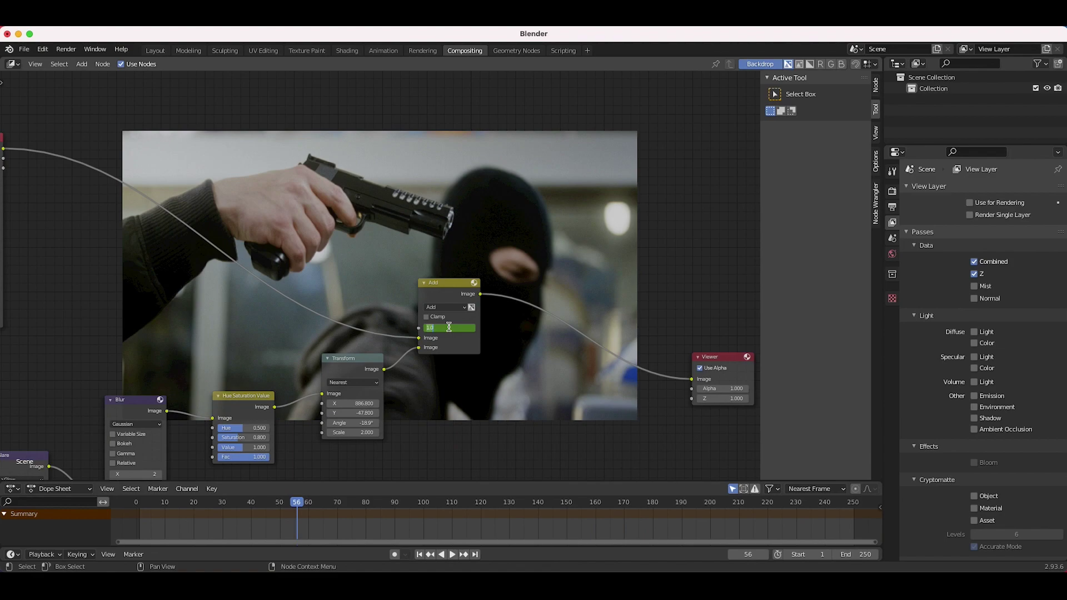
pyautogui.press('Return')
pyautogui.press('i')
# Step forward frame by frame from frame 36 to check the muzzle flash's appearance and fade
pyautogui.hscroll(-5, 448, 426)
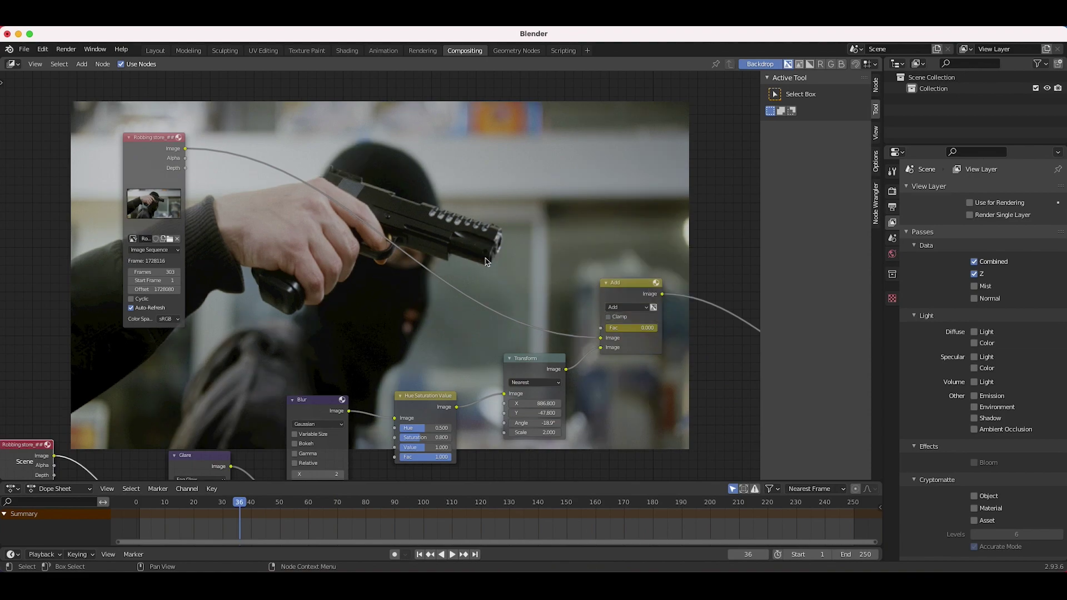
pyautogui.press('Right')
pyautogui.press('Right')
pyautogui.press('Right')
pyautogui.press('Right')
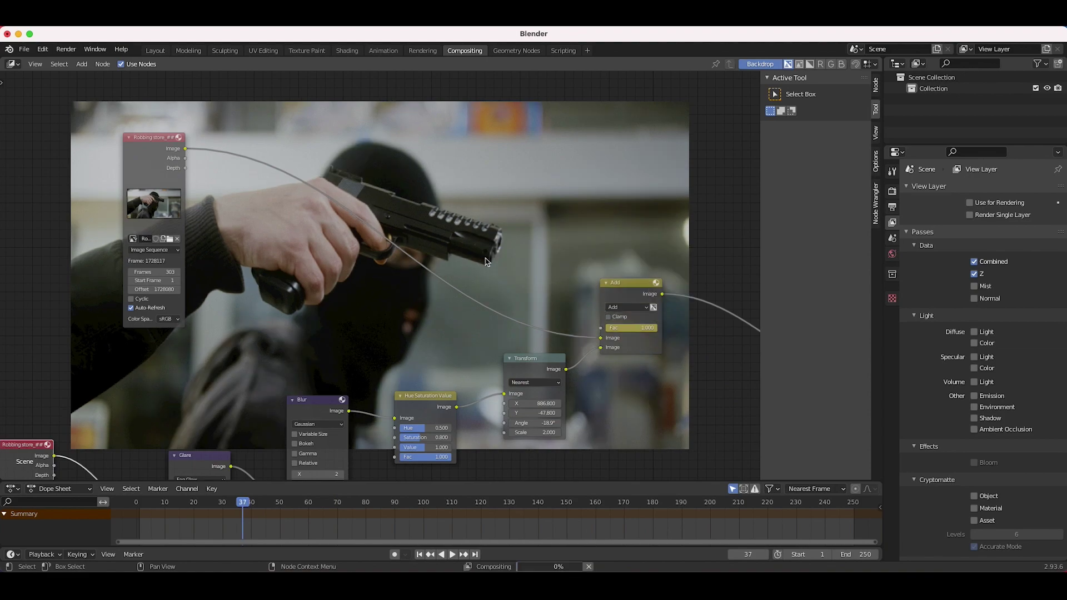
pyautogui.press('Right')
pyautogui.press('Right')
pyautogui.press('Right')
pyautogui.press('Right')
pyautogui.press('Right')
pyautogui.press('Right')
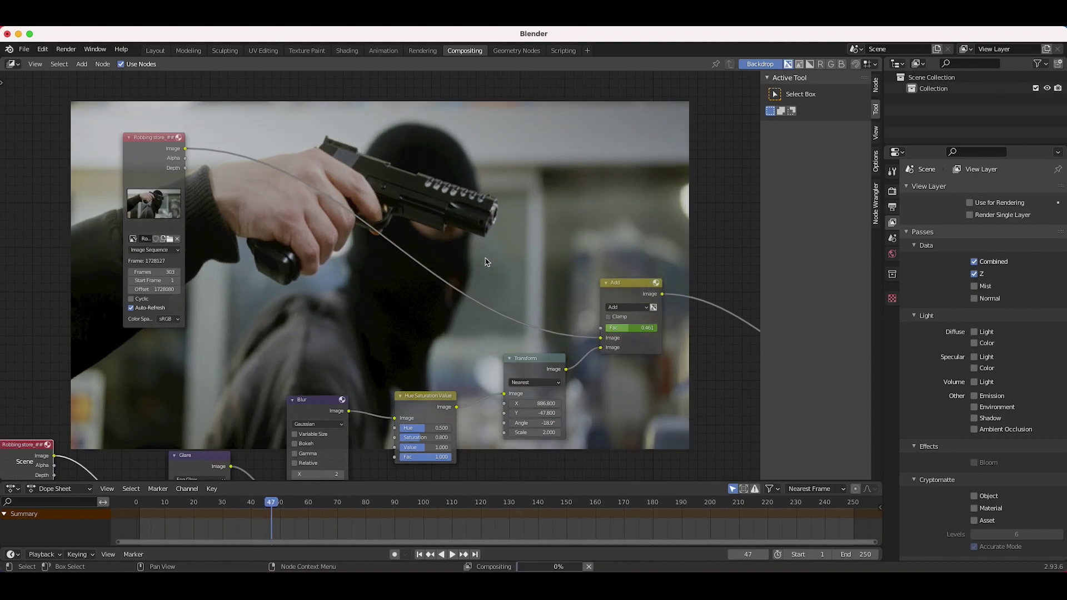
pyautogui.press('Right')
pyautogui.press('Right')
pyautogui.press('Right')
# Return to frame 37 and examine how the muzzle flash sits on the barrel, along with the node setup
pyautogui.moveTo(485, 261); pyautogui.dragTo(465, 235, button='middle')
pyautogui.click(241, 507)
pyautogui.moveTo(485, 112); pyautogui.dragTo(350, 255, button='middle')
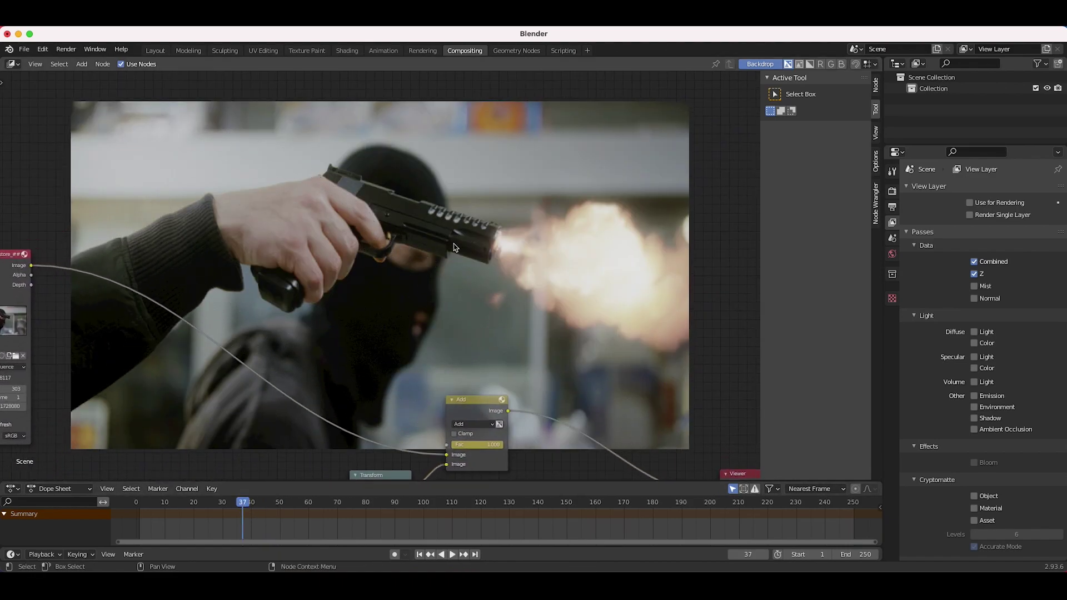
pyautogui.moveTo(440, 247); pyautogui.dragTo(489, 187, button='middle')
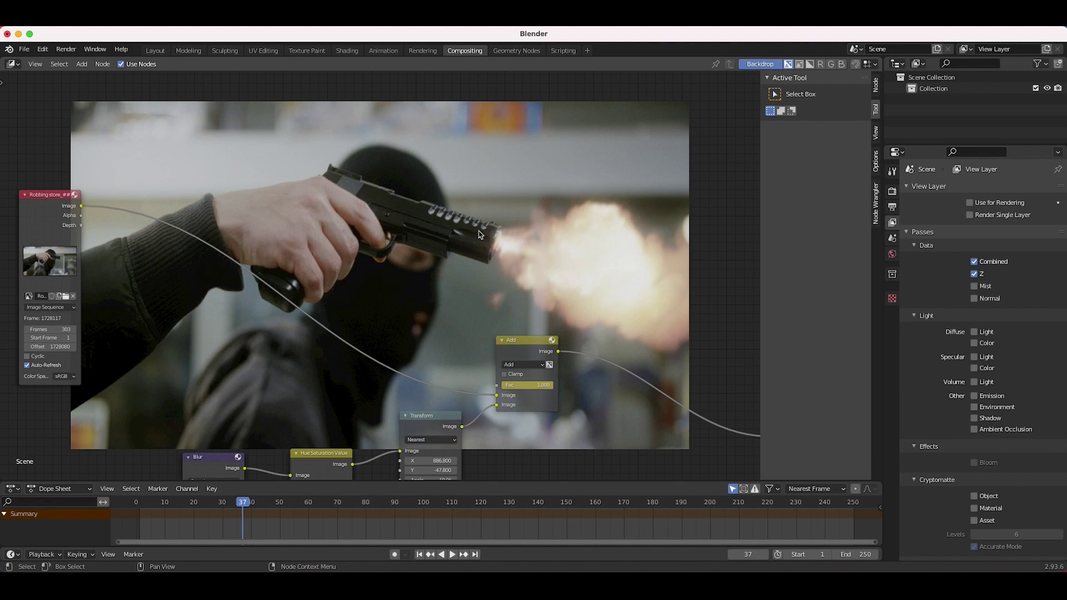
pyautogui.moveTo(507, 252); pyautogui.dragTo(497, 233, button='middle')
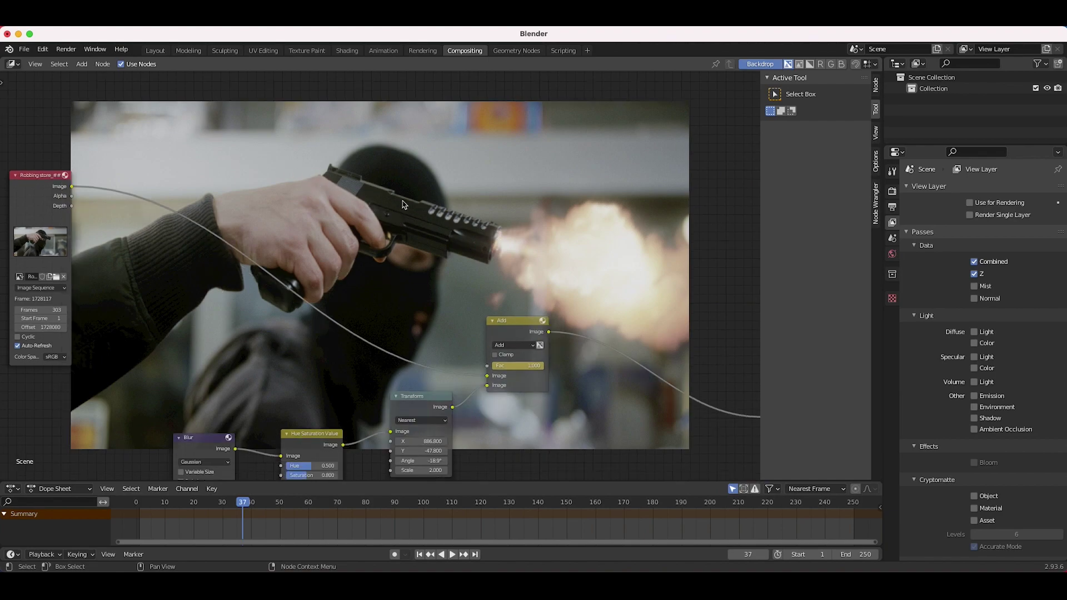
pyautogui.moveTo(405, 318); pyautogui.dragTo(395, 346, button='middle')
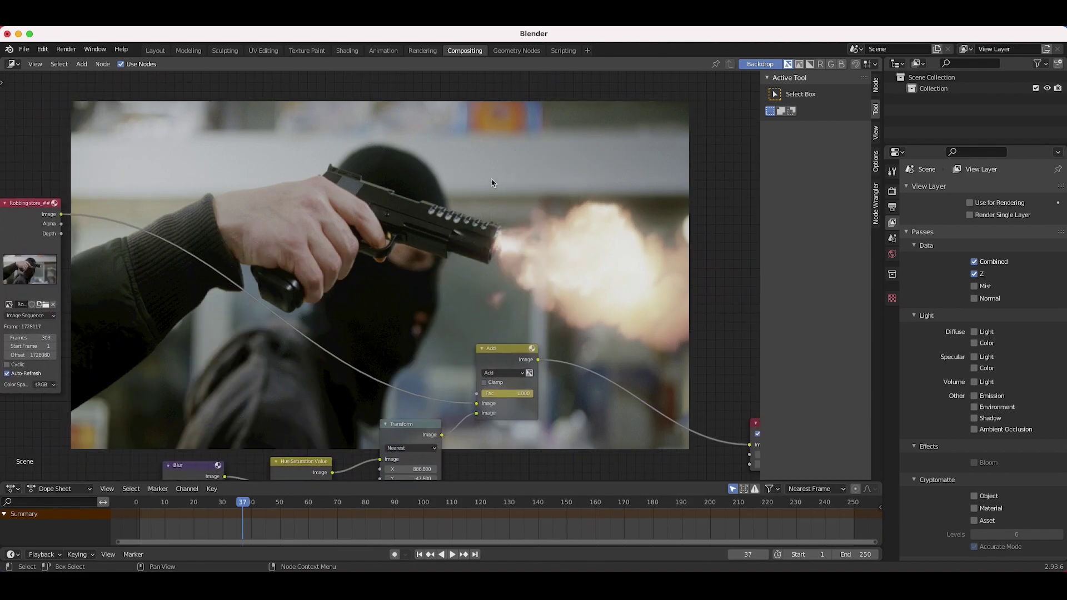
pyautogui.moveTo(320, 323); pyautogui.dragTo(366, 169, button='middle')
pyautogui.moveTo(243, 384); pyautogui.dragTo(319, 319, button='middle')
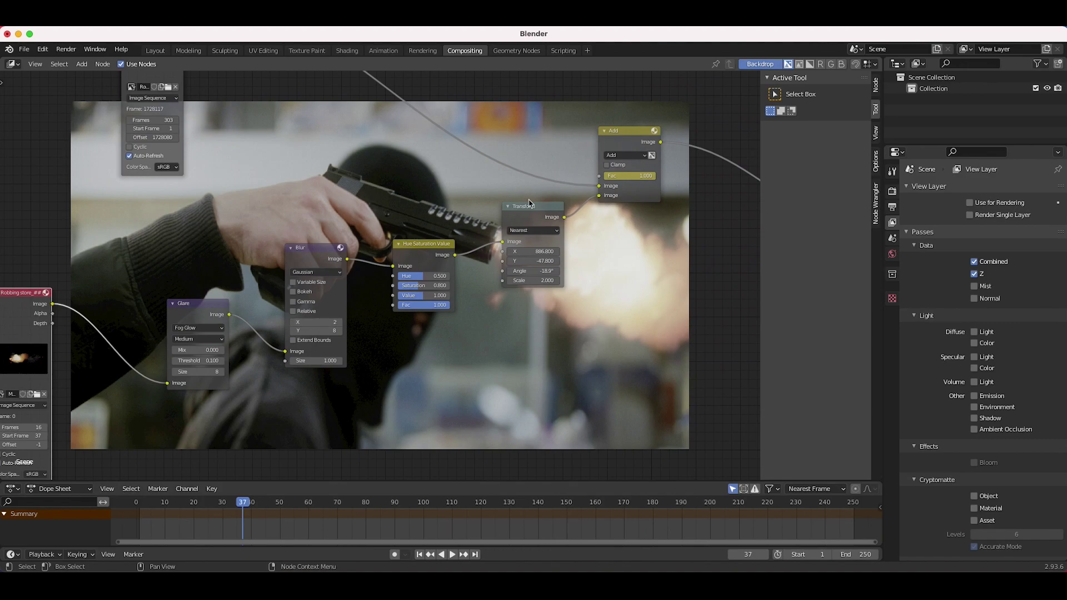
pyautogui.scroll(3, 408, 204)
pyautogui.hscroll(-3, 408, 204)
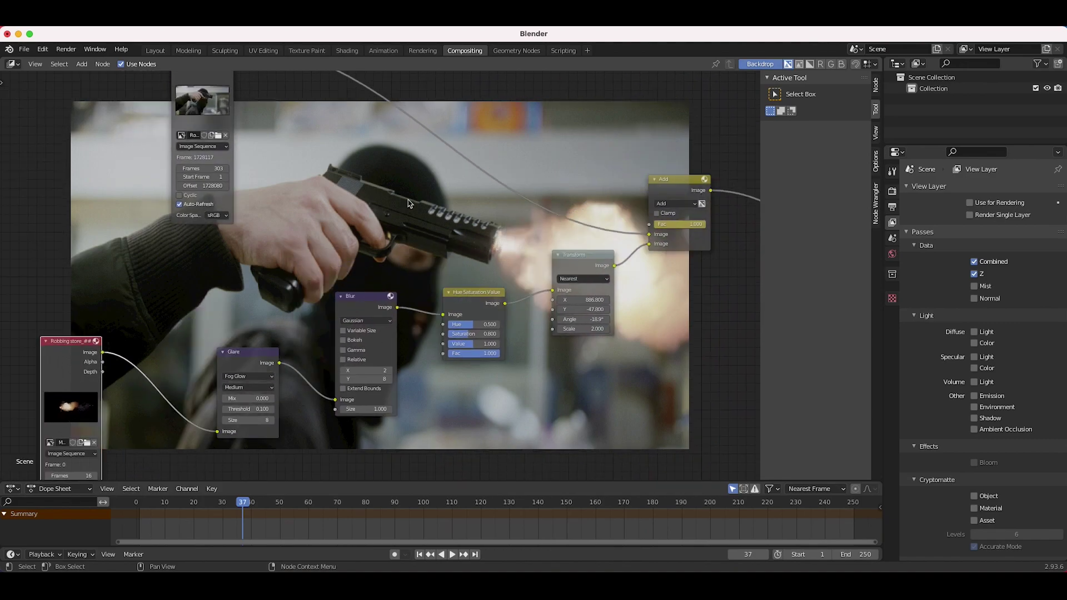
pyautogui.hscroll(5, 409, 204)
pyautogui.scroll(4, 412, 267)
pyautogui.hscroll(4, 411, 270)
pyautogui.scroll(6, 548, 310)
pyautogui.scroll(-8, 593, 295)
pyautogui.scroll(-5, 593, 296)
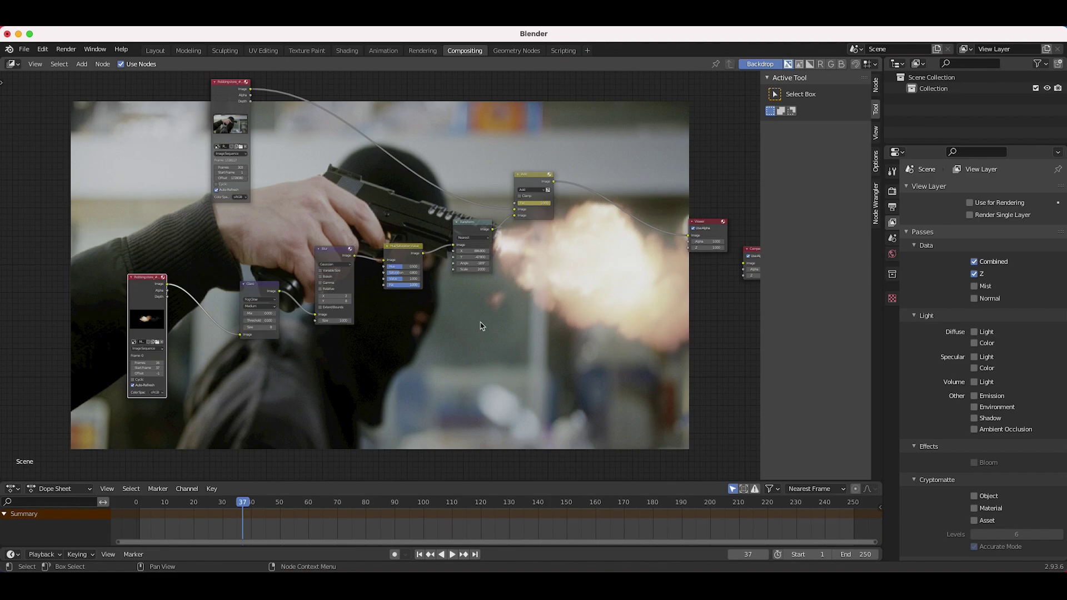
# Move the Composite node beside the Add node and connect the Add node's image output to it
pyautogui.keyDown('ctrl'); pyautogui.hscroll(4, 555, 276); pyautogui.keyUp('ctrl')
pyautogui.keyDown('shift'); pyautogui.scroll(2, 554, 276); pyautogui.keyUp('shift')
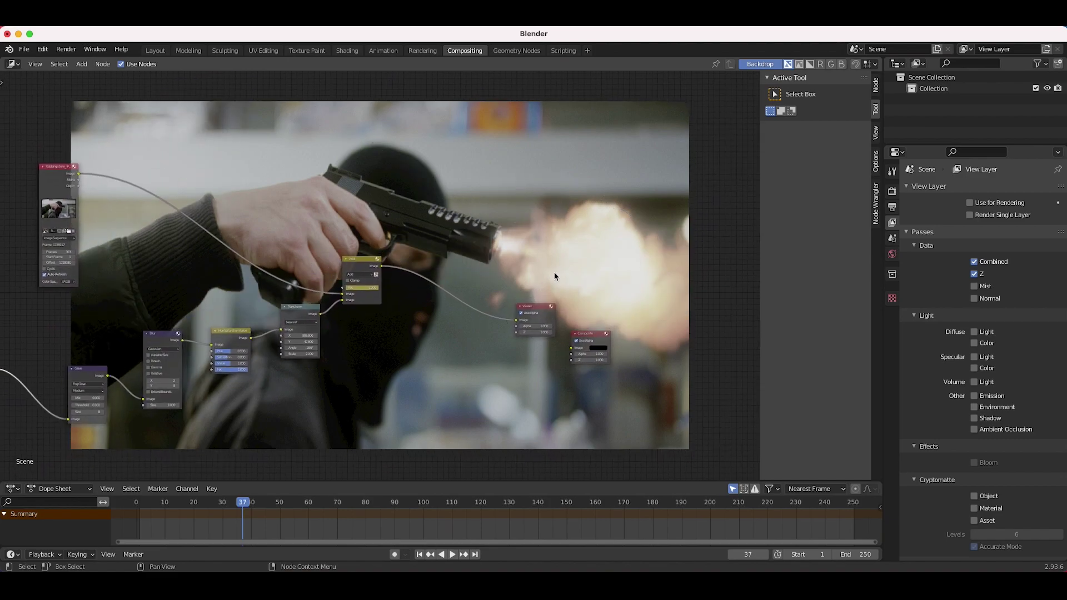
pyautogui.keyDown('ctrl'); pyautogui.hscroll(-3, 555, 275); pyautogui.keyUp('ctrl')
pyautogui.keyDown('shift'); pyautogui.scroll(-1, 554, 275); pyautogui.keyUp('shift')
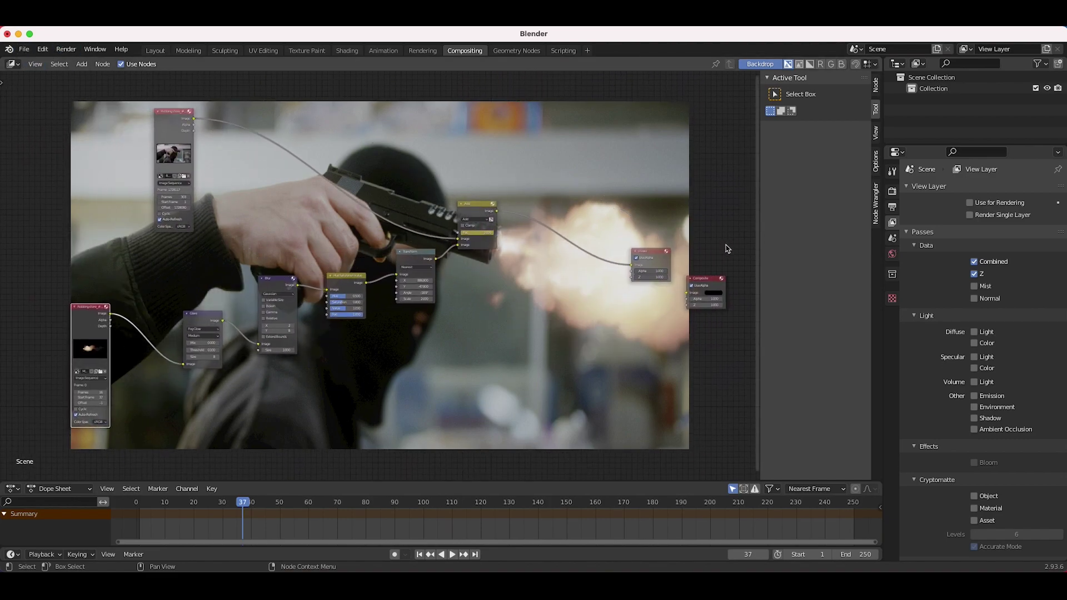
pyautogui.moveTo(706, 279); pyautogui.dragTo(594, 179)
pyautogui.moveTo(497, 210); pyautogui.dragTo(581, 193)
pyautogui.click(601, 179)
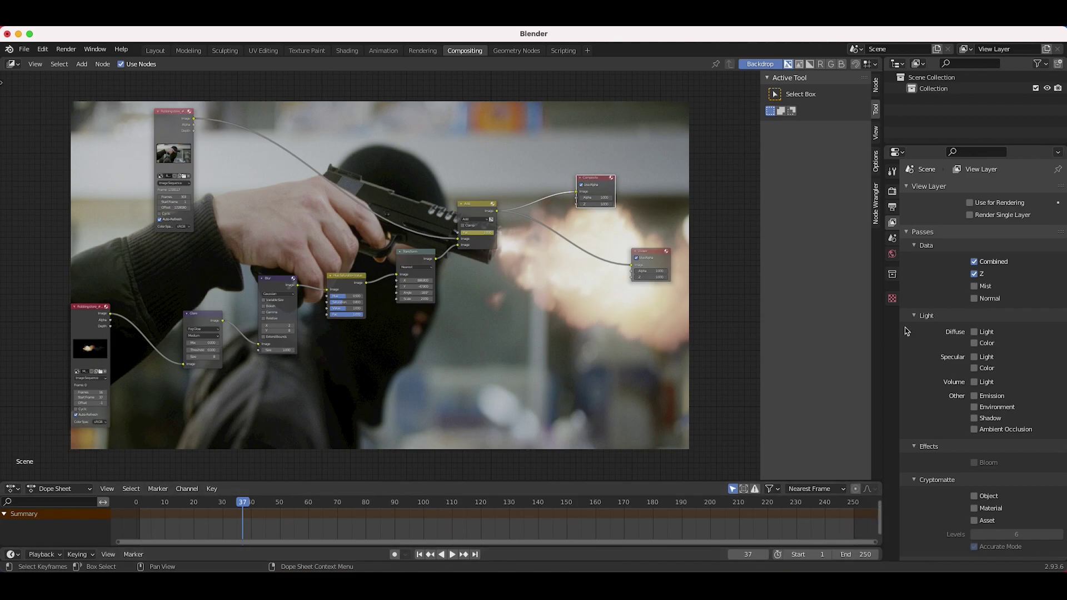
# Open the scene's output properties and review the output path and render commands
pyautogui.click(892, 207)
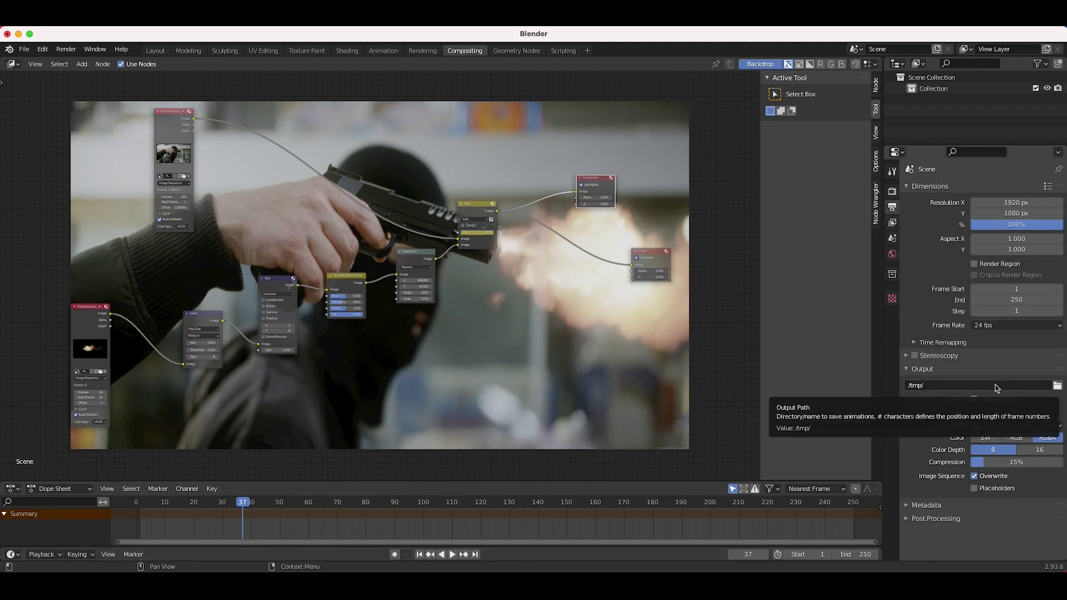
pyautogui.click(66, 50)
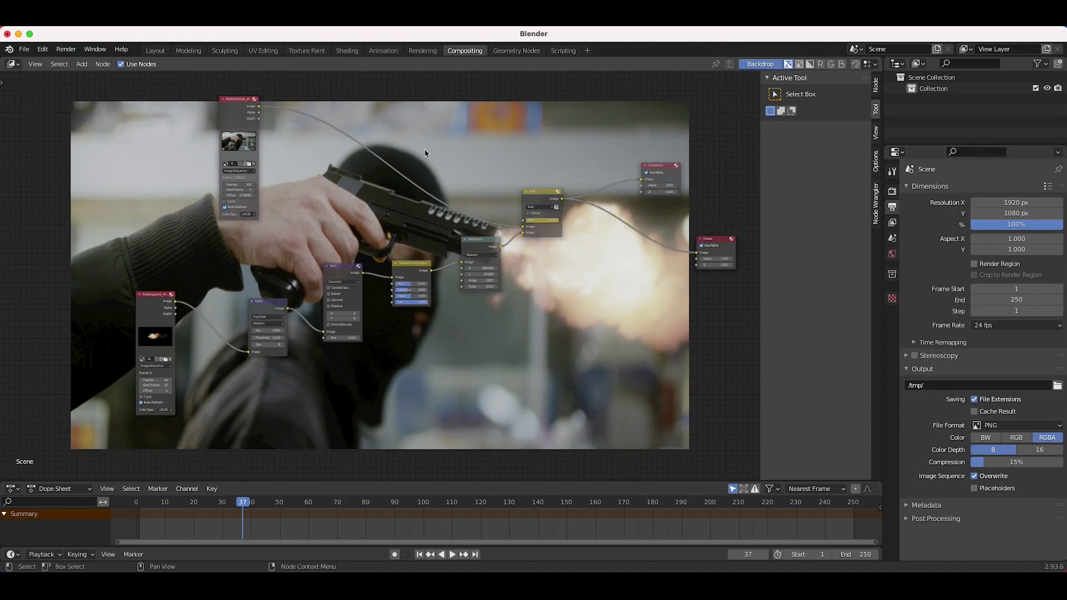
pyautogui.hscroll(3, 426, 155)
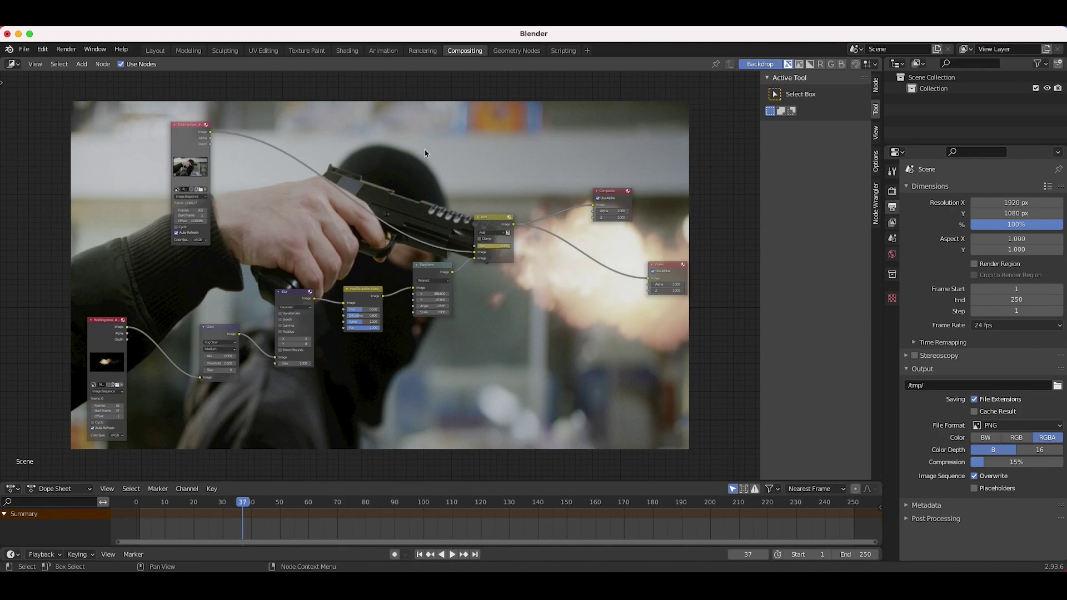
pyautogui.scroll(10, 470, 157)
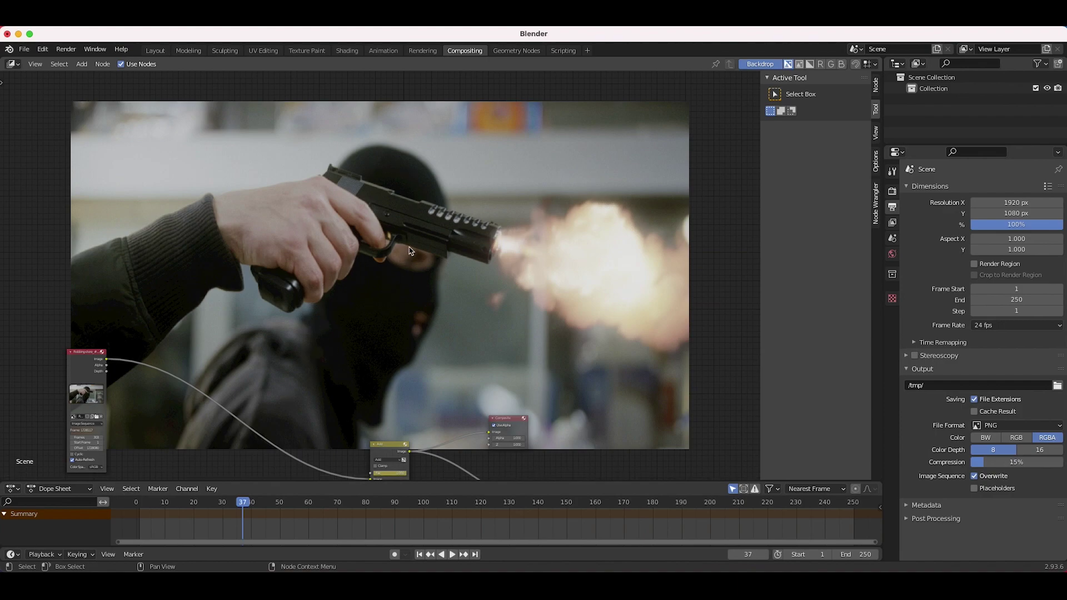
pyautogui.press('Home')
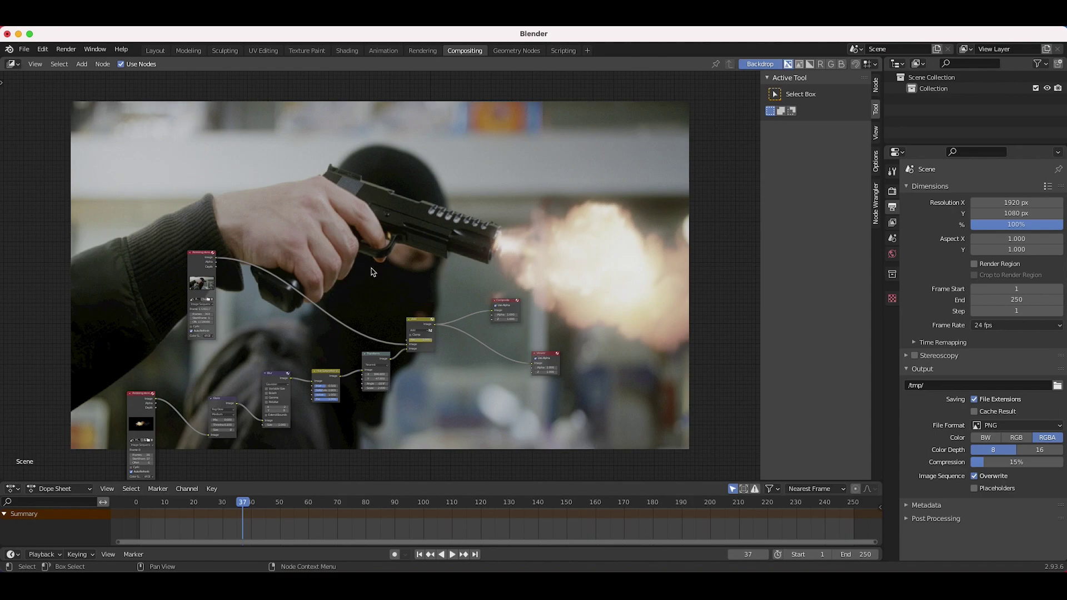
# Add the VFX Masking workspace to the project
pyautogui.press('Home')
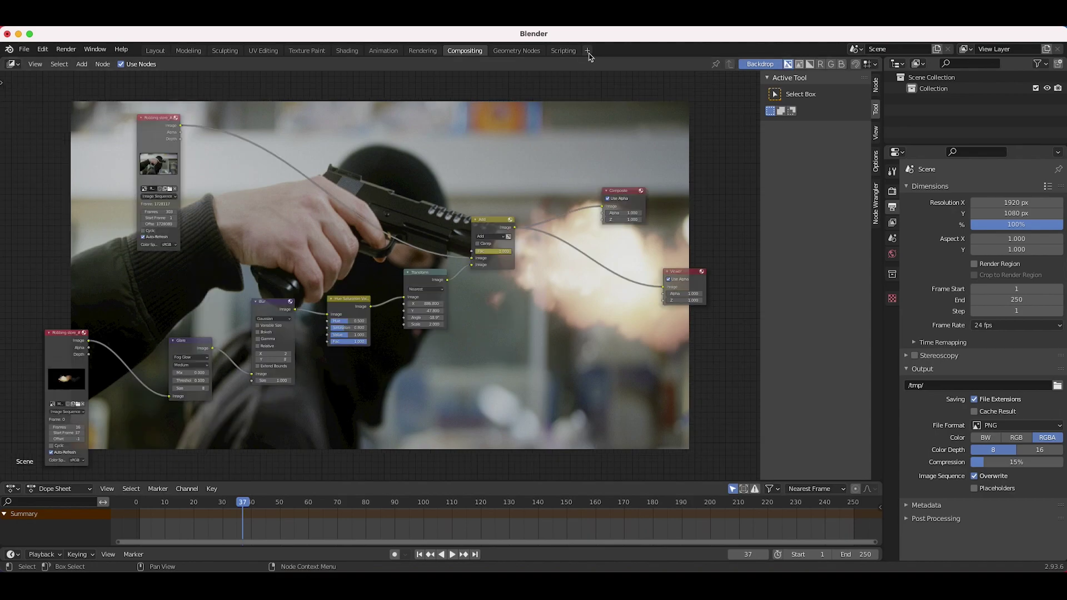
pyautogui.click(587, 51)
pyautogui.moveTo(542, 116)
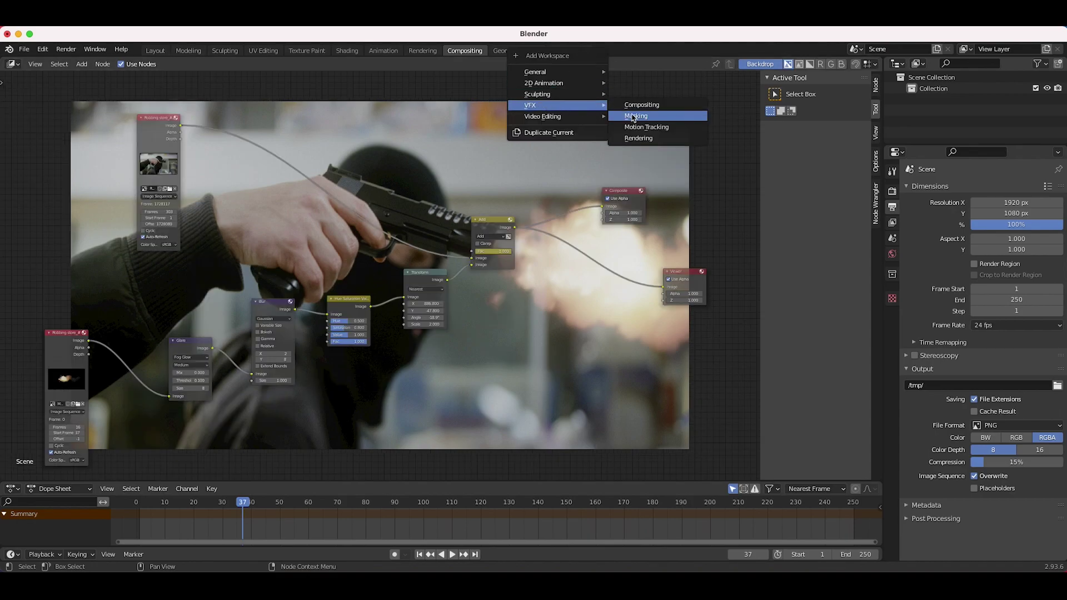
pyautogui.click(635, 118)
# Load the original men-with-a-gun supermarket robbery MP4 from the tutorial starting files folder as the clip for masking
pyautogui.click(400, 247)
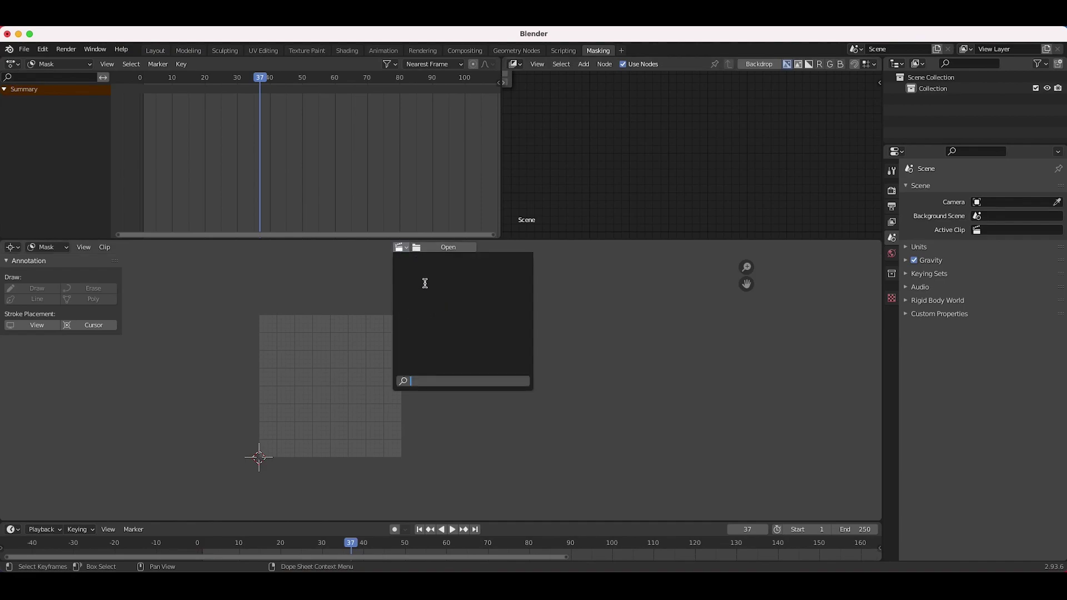
pyautogui.click(397, 289)
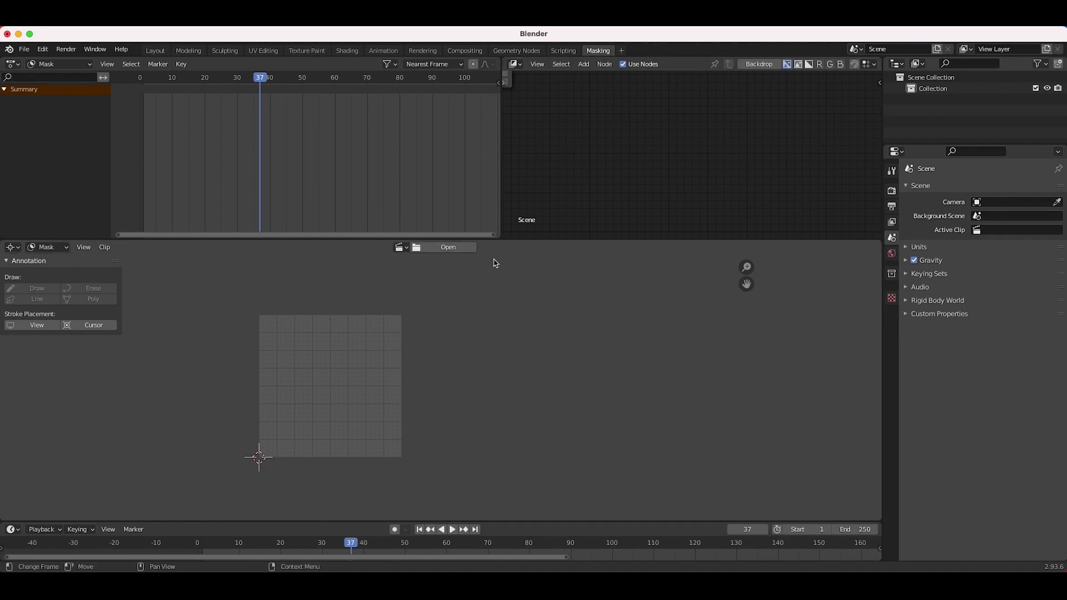
pyautogui.click(439, 250)
pyautogui.click(173, 418)
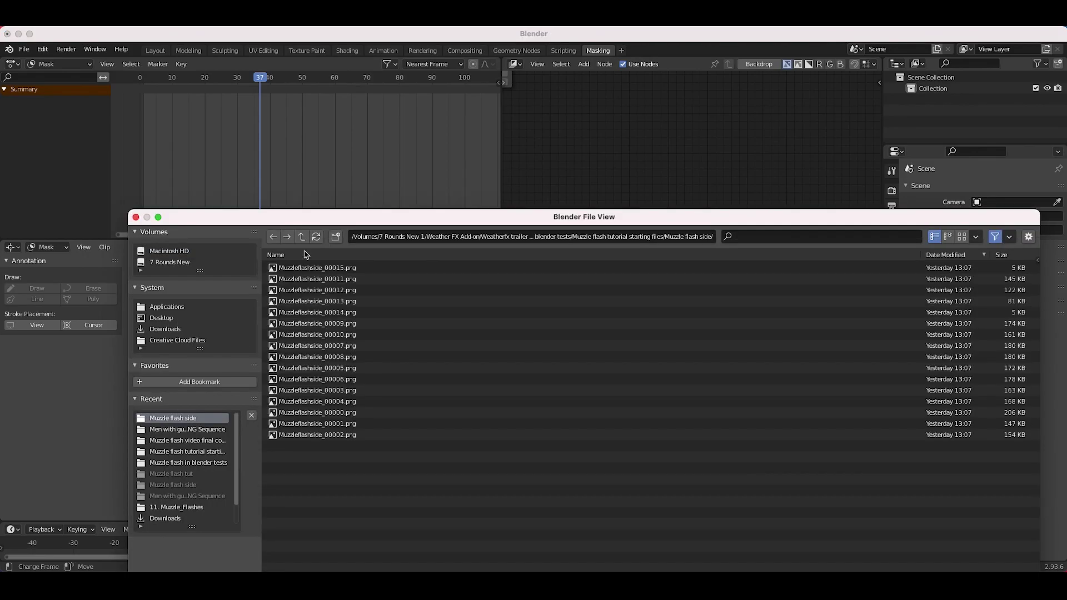
pyautogui.click(303, 237)
pyautogui.click(389, 301)
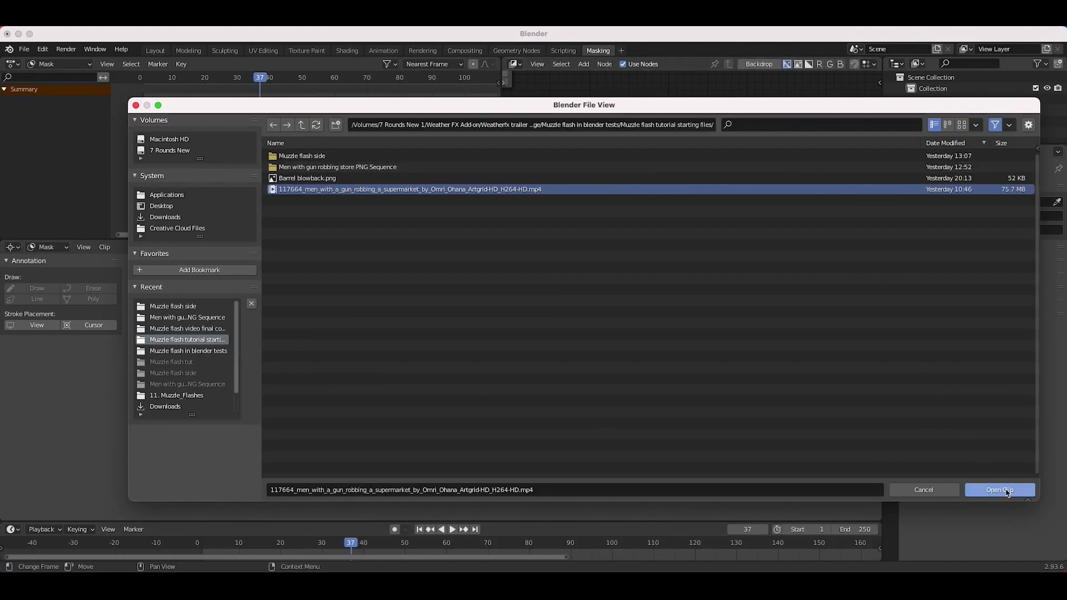
pyautogui.click(1007, 493)
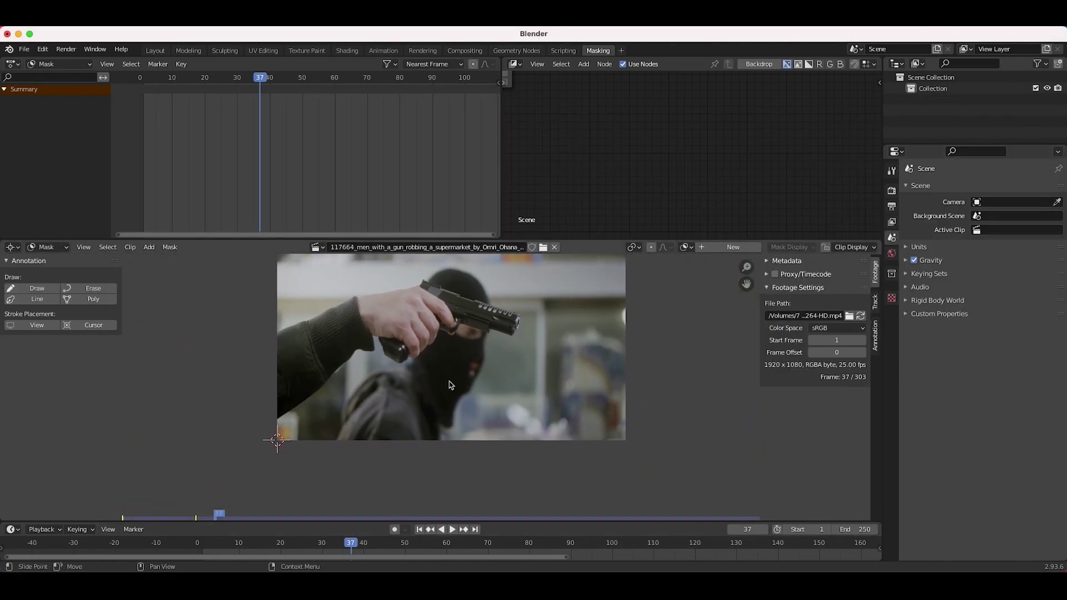
# Create a new mask on the robbery clip and name it Gun lighting
pyautogui.scroll(3, 437, 368)
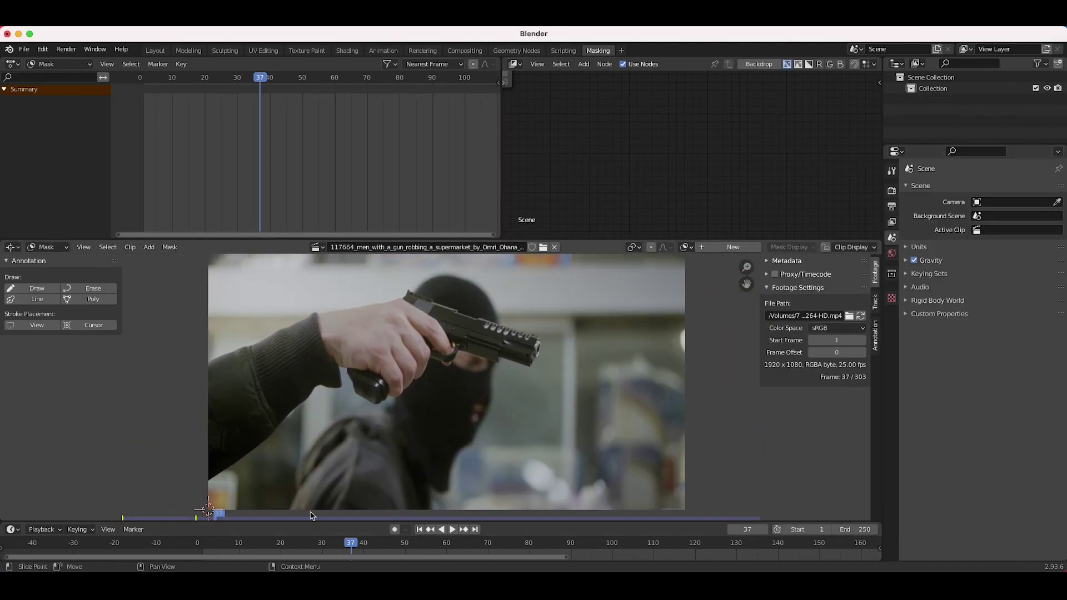
pyautogui.scroll(-1, 397, 378)
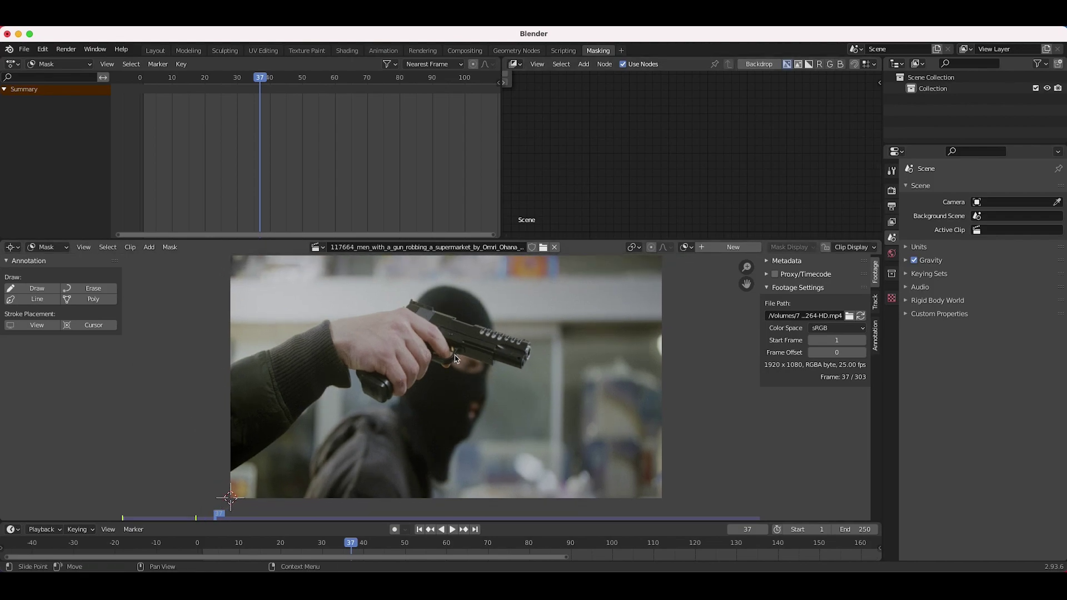
pyautogui.click(726, 248)
pyautogui.doubleClick(682, 248)
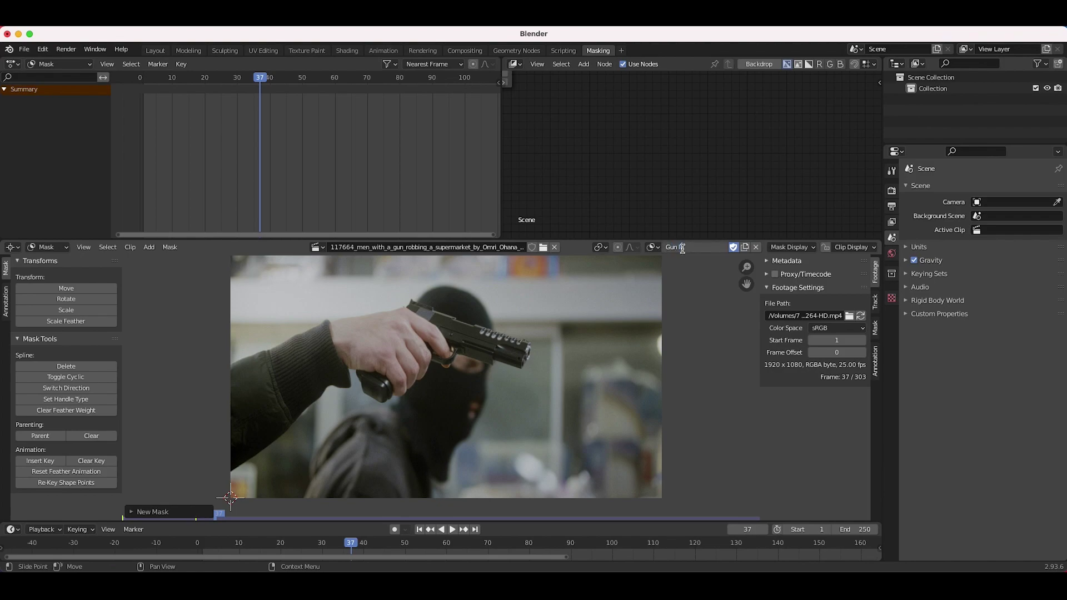
pyautogui.press('Return')
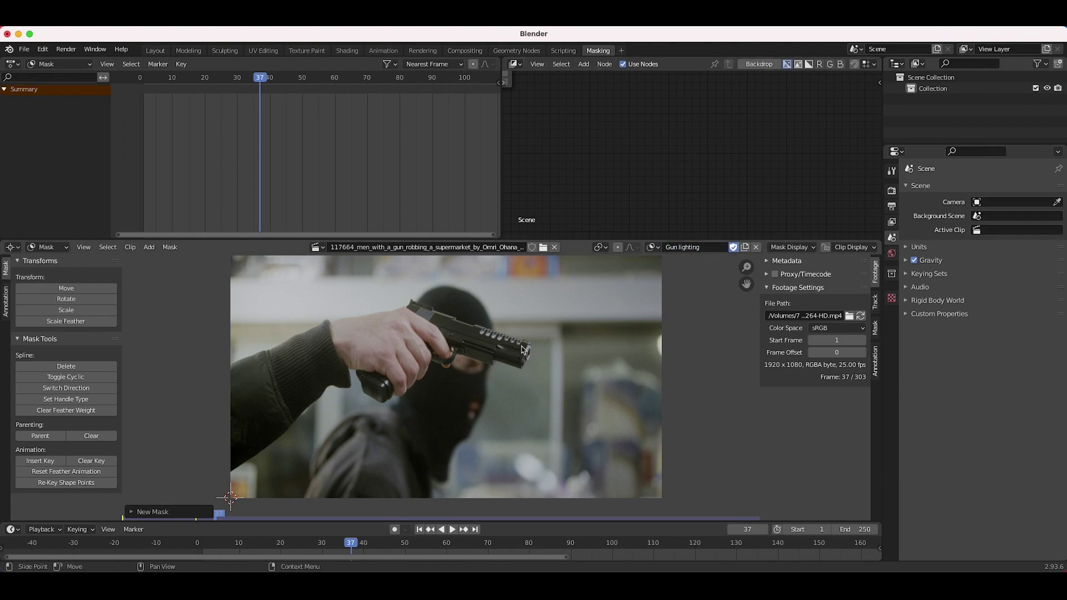
# Draw the mask's upper edge with points from the gun slide back over the hand and along the sleeve
pyautogui.keyDown('ctrl'); pyautogui.click(486, 337); pyautogui.keyUp('ctrl')
pyautogui.keyDown('ctrl'); pyautogui.click(438, 322); pyautogui.keyUp('ctrl')
pyautogui.keyDown('ctrl'); pyautogui.click(408, 314); pyautogui.keyUp('ctrl')
pyautogui.keyDown('ctrl'); pyautogui.click(369, 322); pyautogui.keyUp('ctrl')
pyautogui.keyDown('ctrl'); pyautogui.click(283, 361); pyautogui.keyUp('ctrl')
pyautogui.keyDown('ctrl'); pyautogui.click(243, 382); pyautogui.keyUp('ctrl')
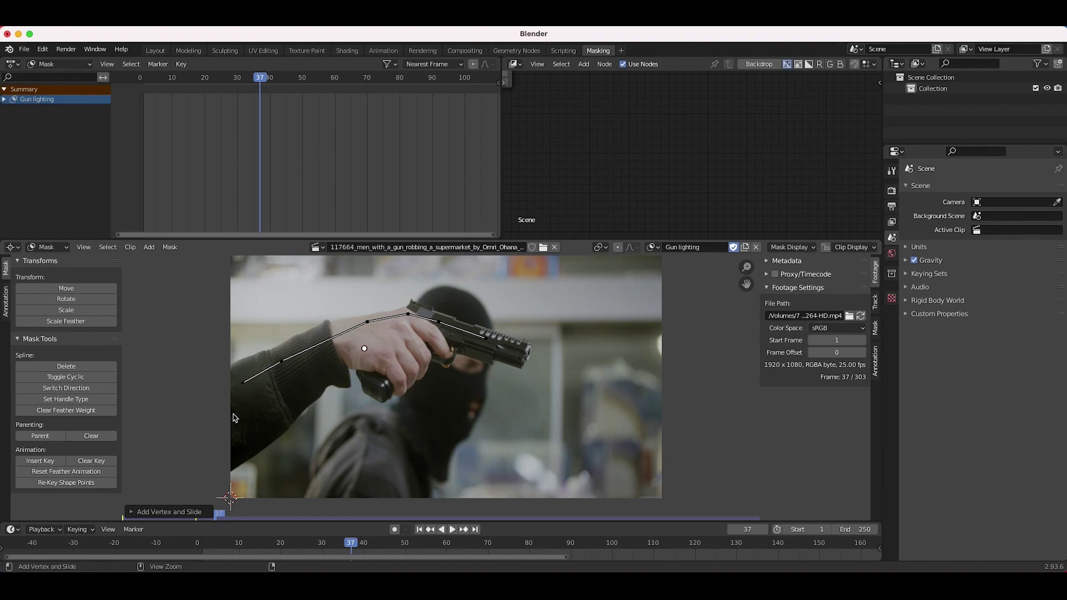
# Continue the mask outline along the sleeve's underside, beneath the hand and back to the starting point on the gun slide
pyautogui.keyDown('ctrl'); pyautogui.click(235, 418); pyautogui.keyUp('ctrl')
pyautogui.keyDown('ctrl'); pyautogui.click(292, 400); pyautogui.keyUp('ctrl')
pyautogui.keyDown('ctrl'); pyautogui.click(319, 374); pyautogui.keyUp('ctrl')
pyautogui.keyDown('ctrl'); pyautogui.click(351, 348); pyautogui.keyUp('ctrl')
pyautogui.keyDown('ctrl'); pyautogui.click(396, 377); pyautogui.keyUp('ctrl')
pyautogui.keyDown('ctrl'); pyautogui.click(425, 362); pyautogui.keyUp('ctrl')
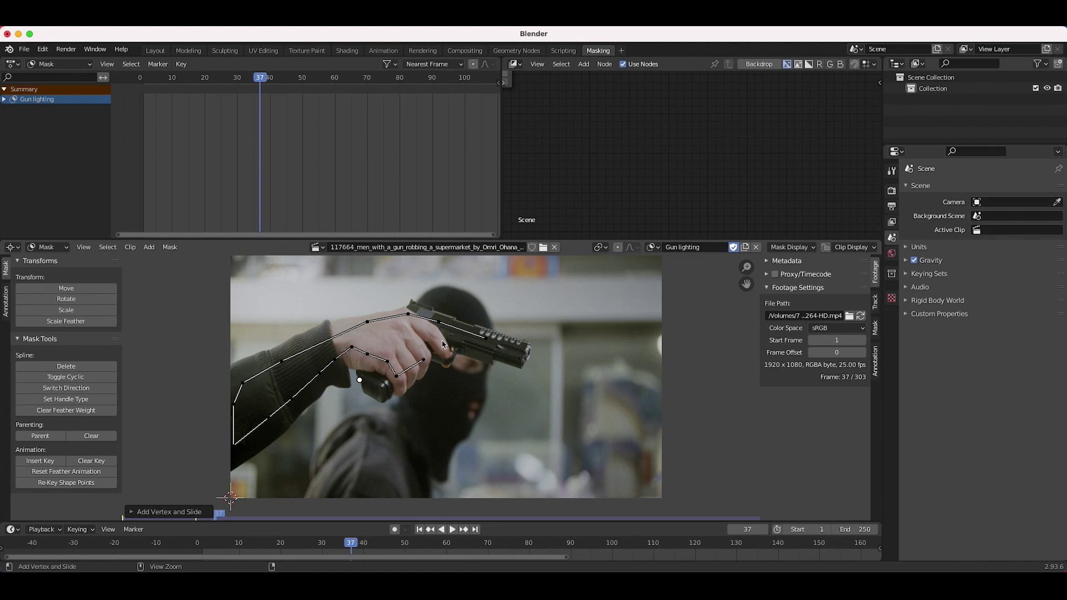
pyautogui.keyDown('ctrl'); pyautogui.click(439, 341); pyautogui.keyUp('ctrl')
pyautogui.keyDown('ctrl'); pyautogui.click(462, 338); pyautogui.keyUp('ctrl')
pyautogui.keyDown('ctrl'); pyautogui.click(486, 339); pyautogui.keyUp('ctrl')
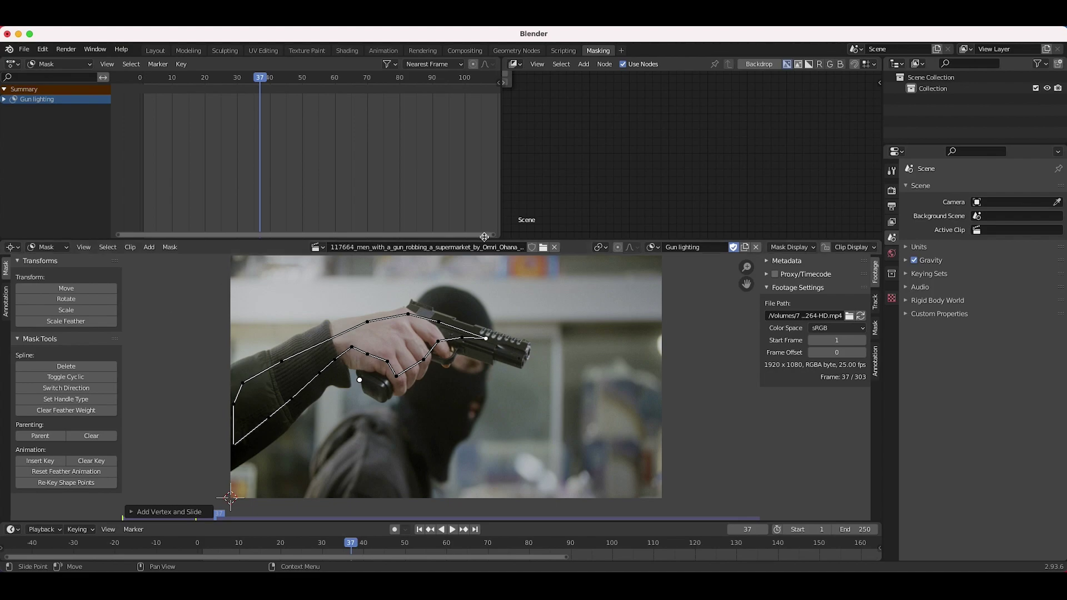
# Expand the feather around all mask points, then adjust the points above the hand and on the gun slide
pyautogui.press('a')
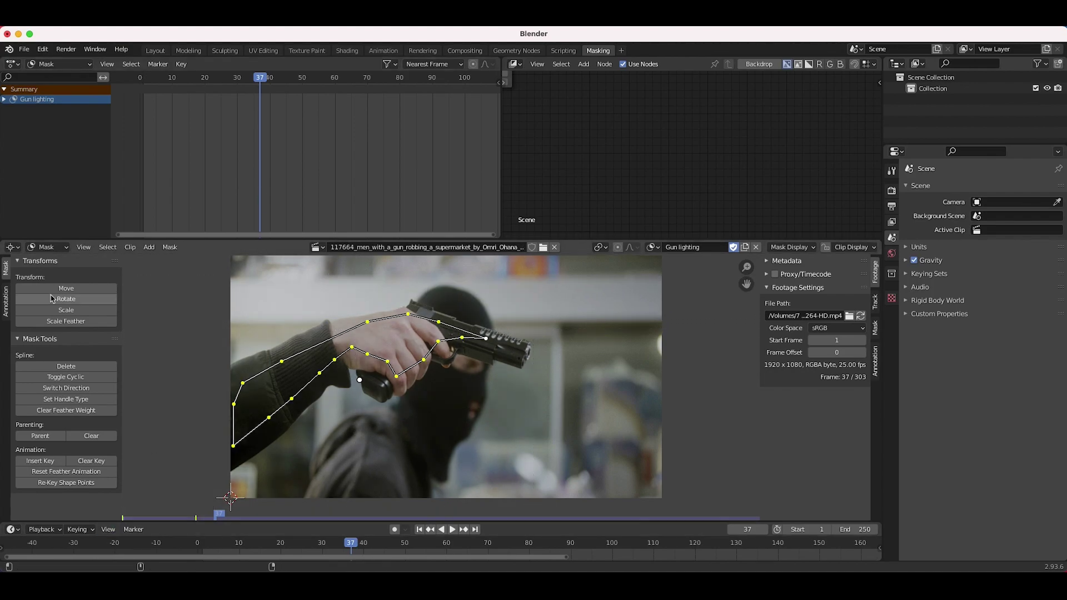
pyautogui.click(65, 321)
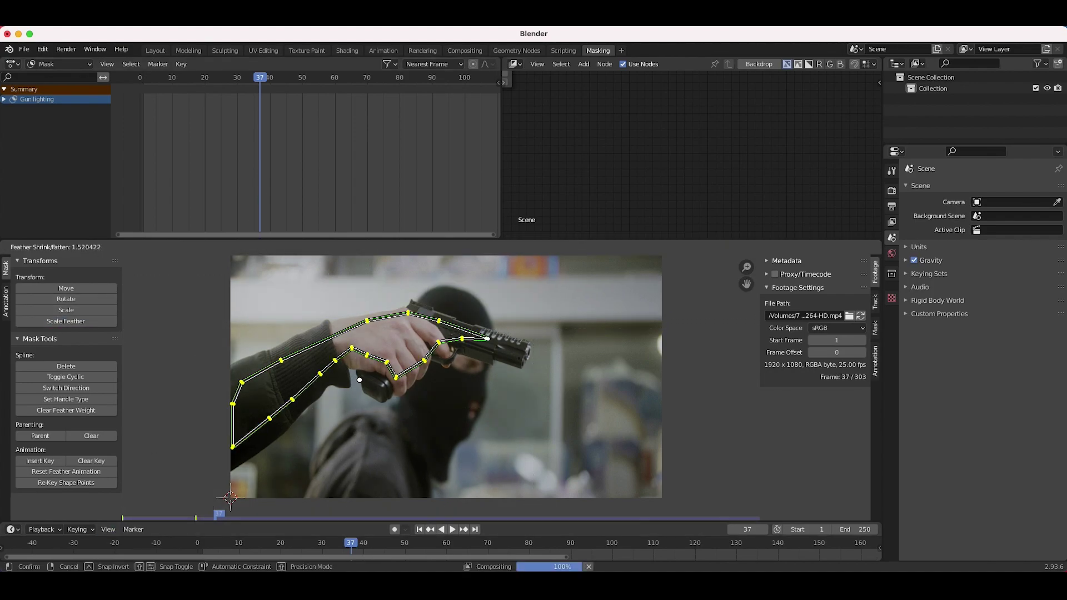
pyautogui.click(517, 312)
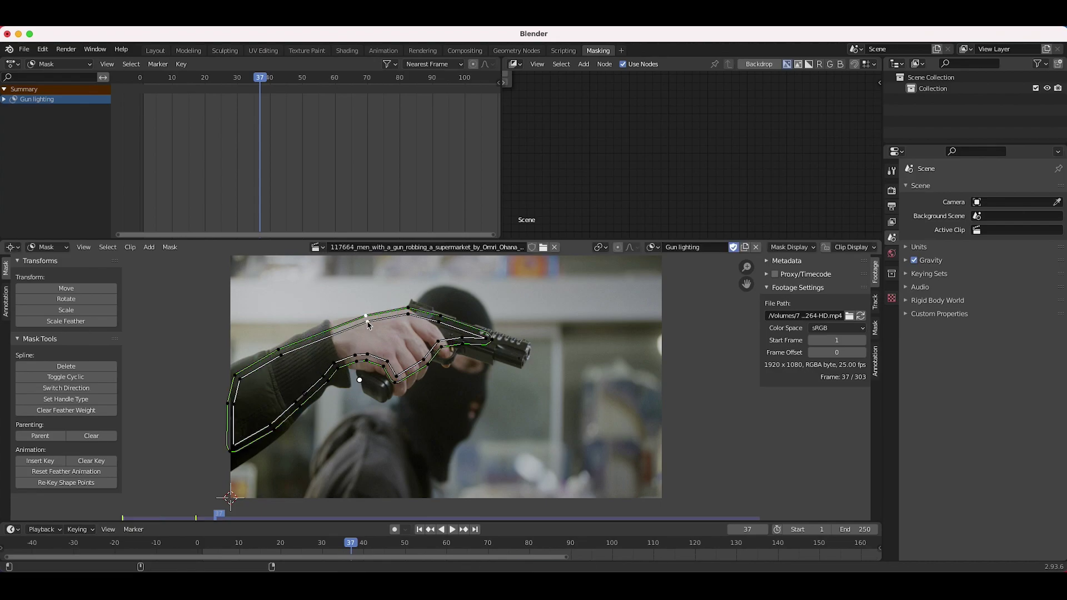
pyautogui.click(408, 314)
pyautogui.moveTo(407, 314); pyautogui.dragTo(408, 321)
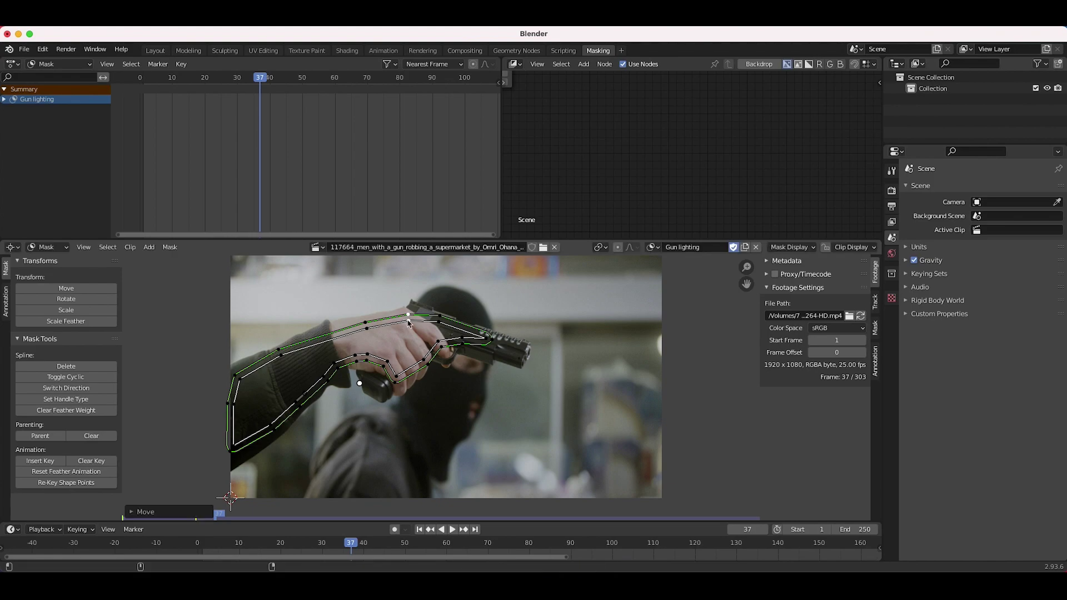
pyautogui.moveTo(486, 338); pyautogui.dragTo(481, 336)
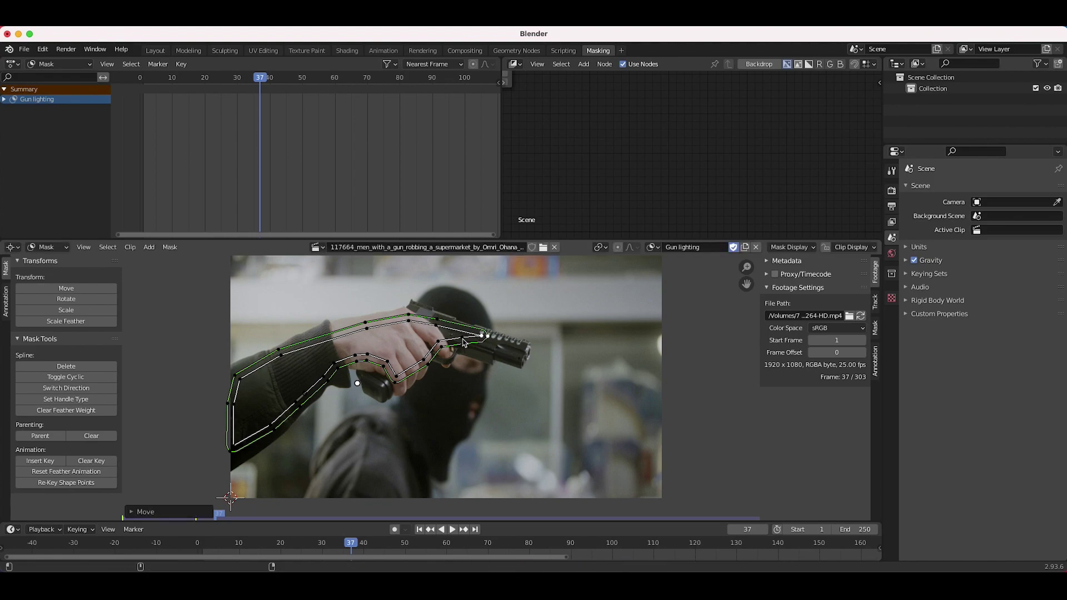
# Widen the mask's feather with all points selected and pull the sleeve's lower corner point outward past the frame edge
pyautogui.press('b')
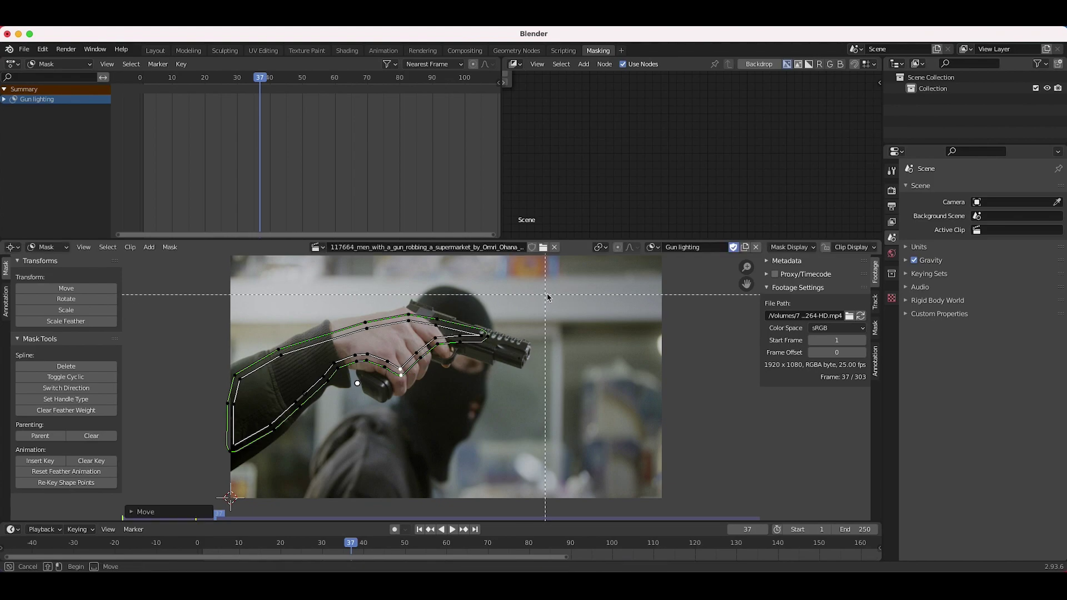
pyautogui.moveTo(548, 298); pyautogui.dragTo(222, 473)
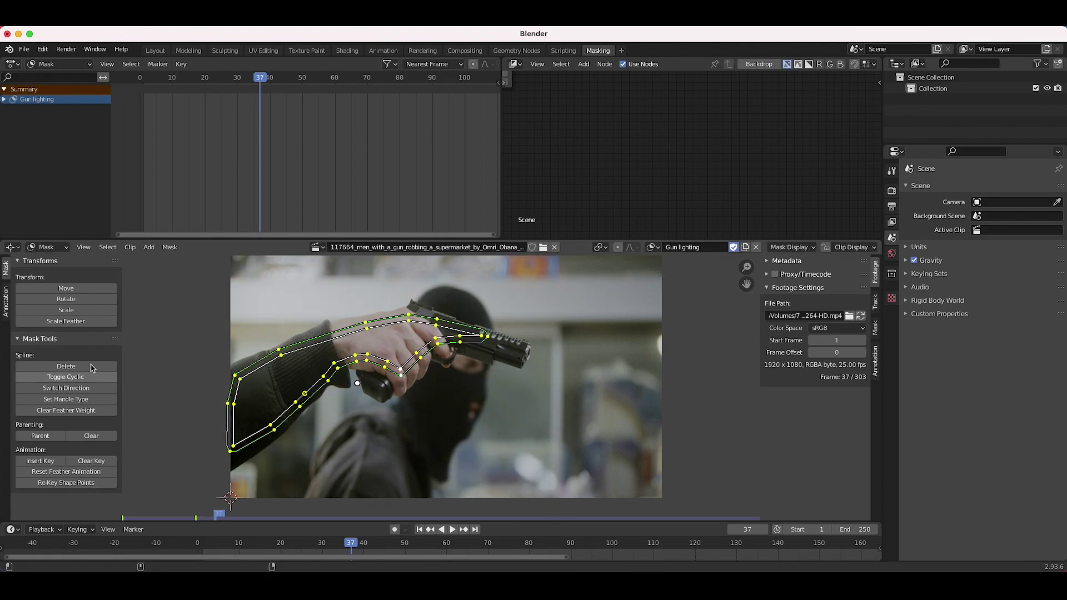
pyautogui.click(66, 321)
pyautogui.click(239, 423)
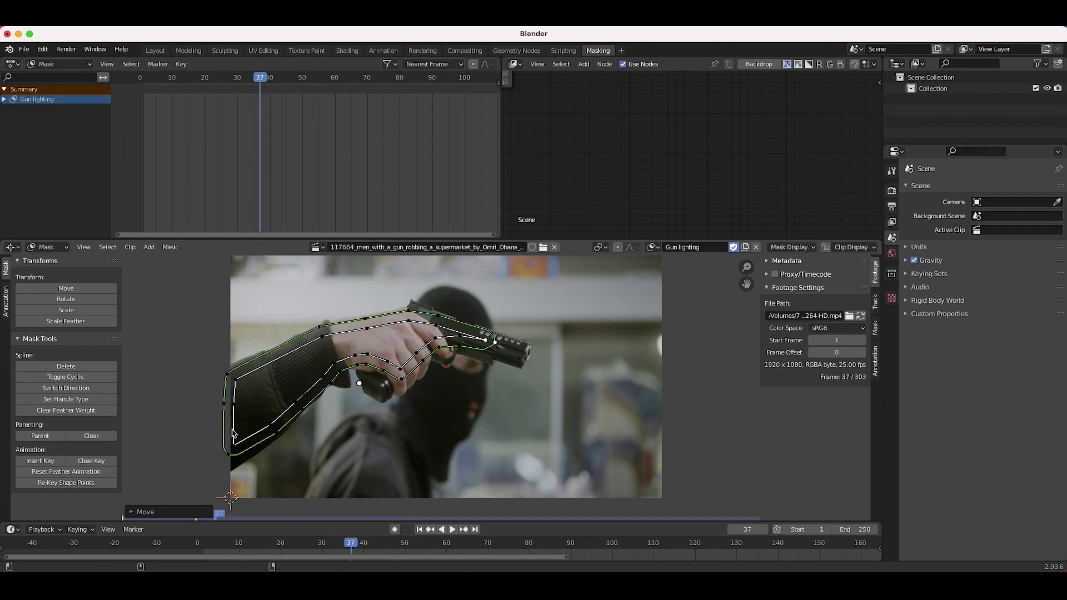
pyautogui.moveTo(235, 445); pyautogui.dragTo(228, 455)
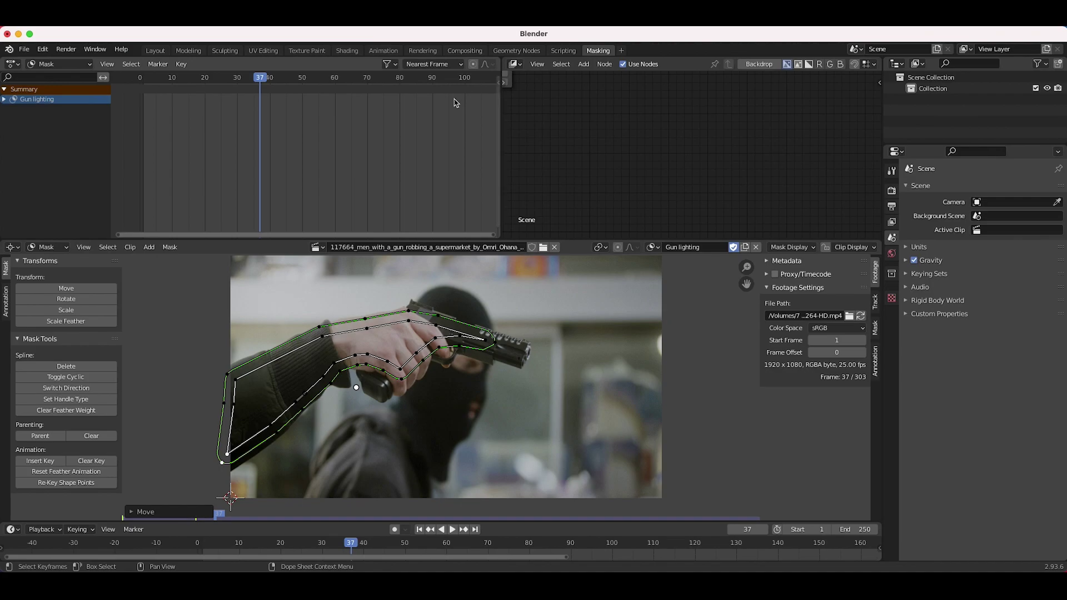
# Return to the Compositing workspace and move the Composite and Viewer nodes farther away from the Add node
pyautogui.click(467, 51)
pyautogui.moveTo(242, 313); pyautogui.dragTo(435, 259, button='middle')
pyautogui.moveTo(307, 292); pyautogui.dragTo(40, 331, button='middle')
pyautogui.click(42, 344)
pyautogui.click(620, 161)
pyautogui.moveTo(619, 162); pyautogui.dragTo(716, 142)
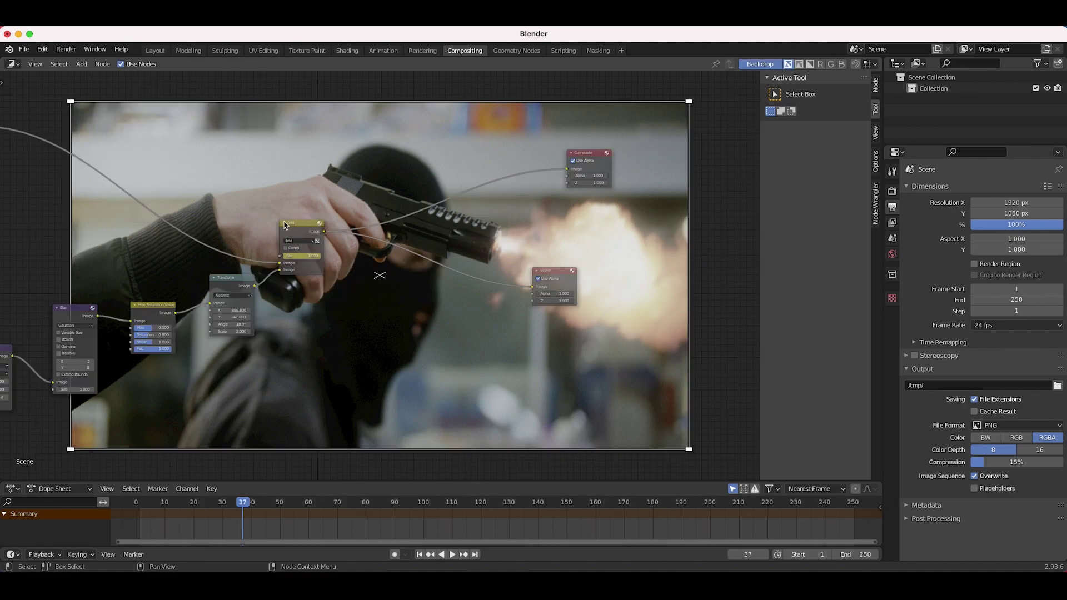
# Duplicate the Add node and insert the copy on the link between the original Add node and the Viewer
pyautogui.click(306, 226)
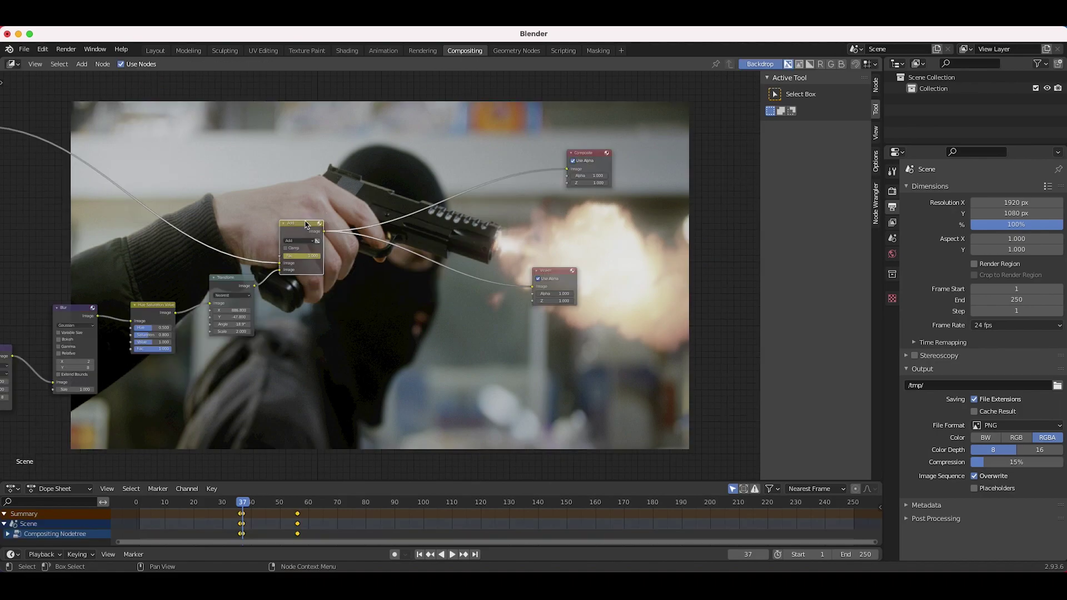
pyautogui.hotkey('shift', 'd')
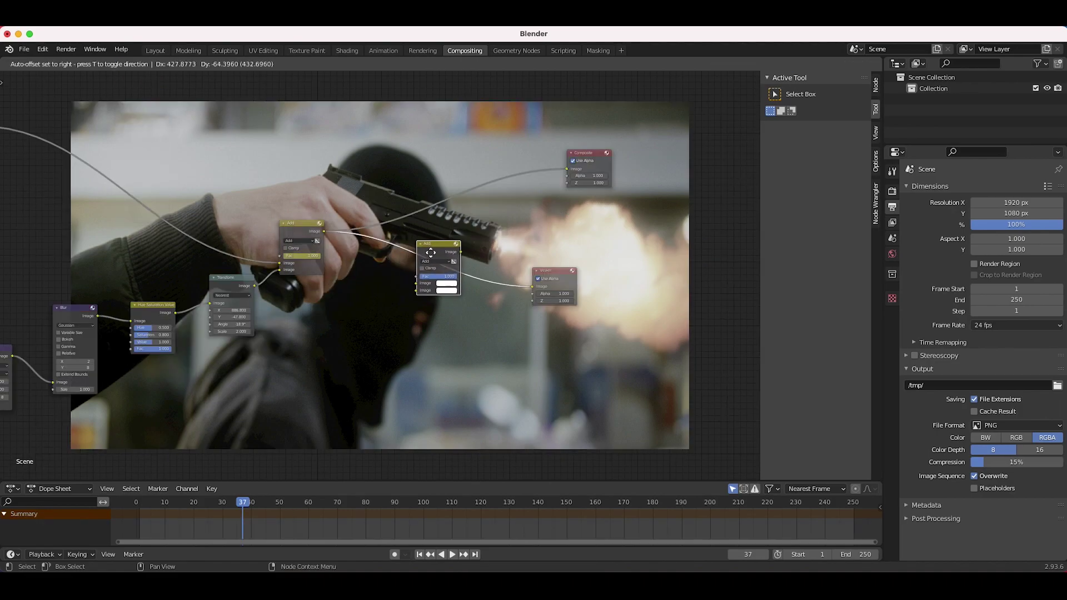
pyautogui.click(442, 256)
pyautogui.hscroll(-3, 441, 256)
pyautogui.scroll(-4, 423, 245)
# Duplicate the robbery footage image sequence node and place the copy below the first Add node
pyautogui.click(191, 156)
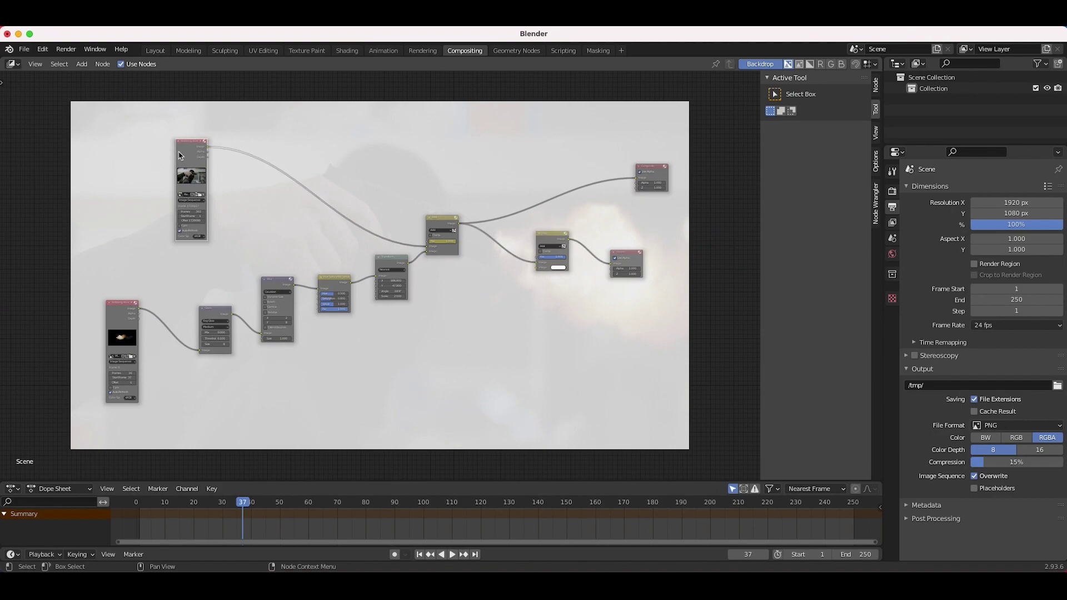
pyautogui.scroll(2, 187, 158)
pyautogui.hscroll(-3, 188, 162)
pyautogui.scroll(6, 203, 165)
pyautogui.scroll(-6, 205, 202)
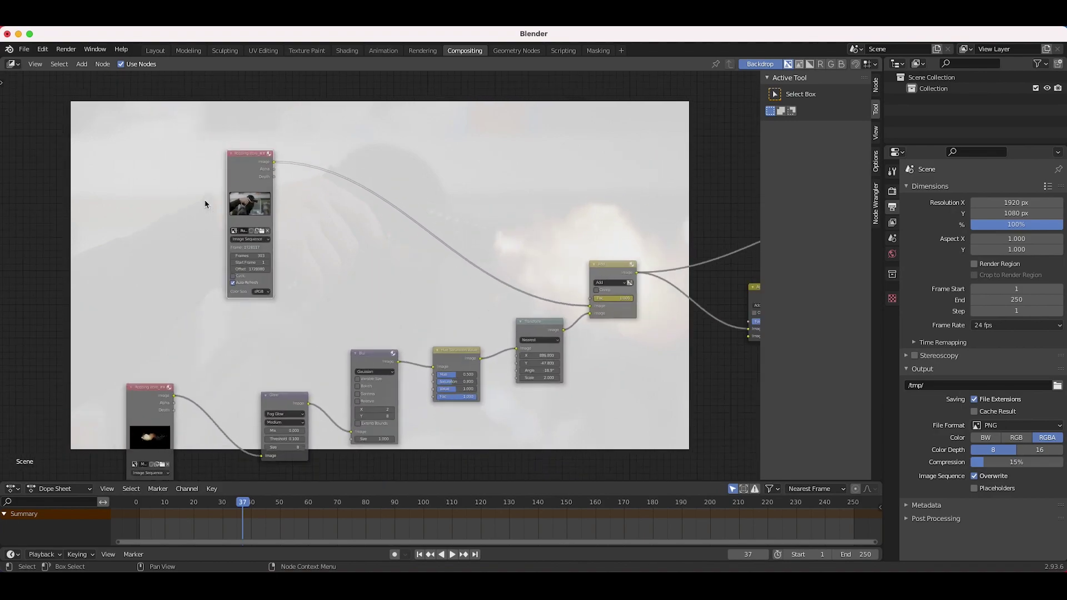
pyautogui.hotkey('shift', 'd')
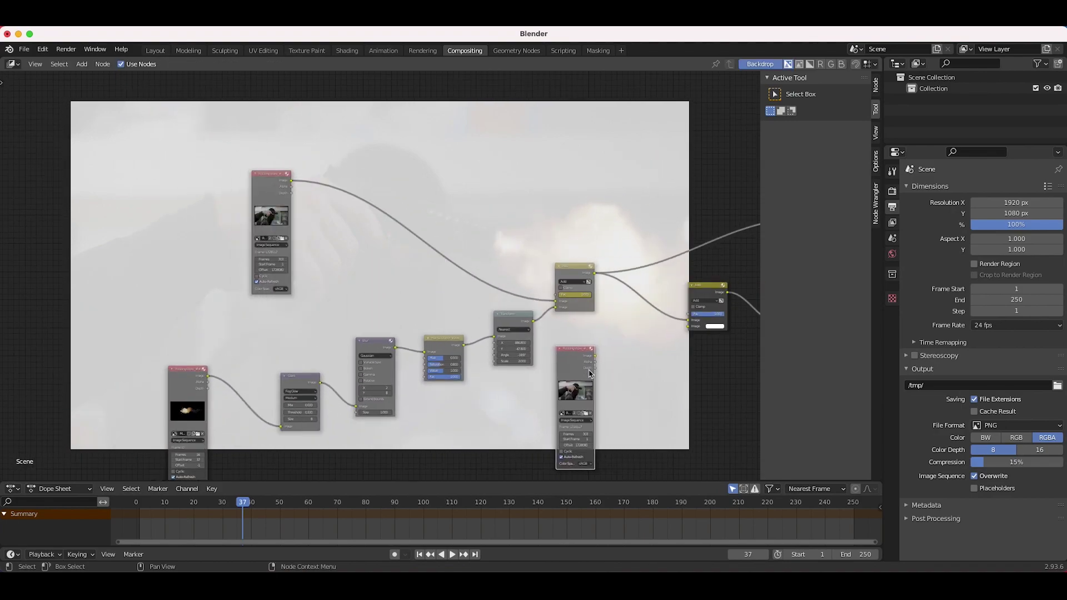
pyautogui.click(584, 375)
# Connect the duplicated footage's image output to the second Add node's lower image input and set that node's factor to 1.000
pyautogui.hscroll(5, 590, 374)
pyautogui.scroll(4, 537, 376)
pyautogui.hscroll(4, 477, 372)
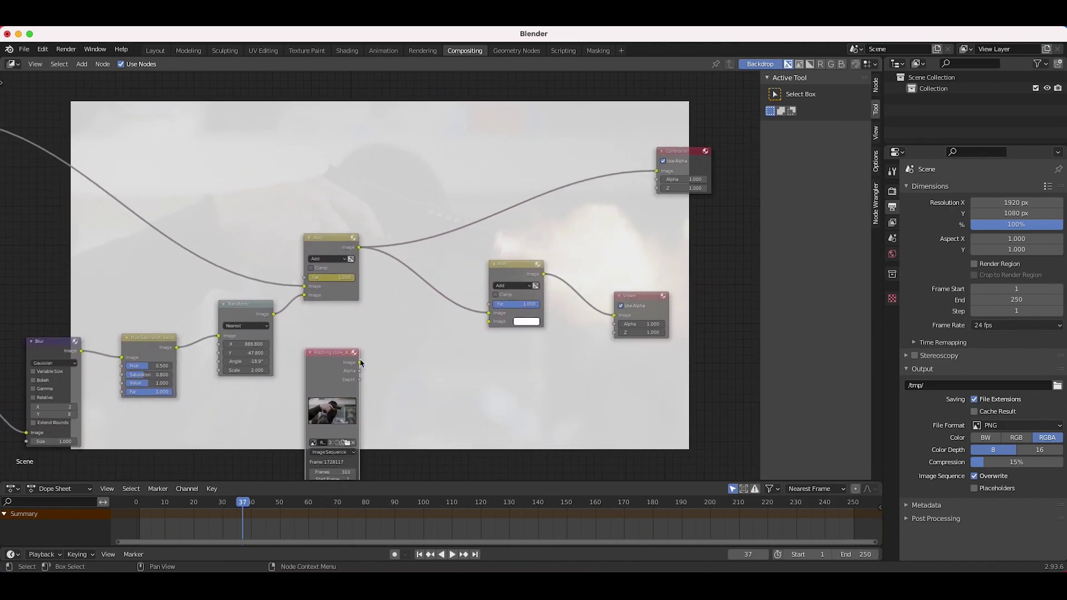
pyautogui.moveTo(360, 362); pyautogui.dragTo(489, 321)
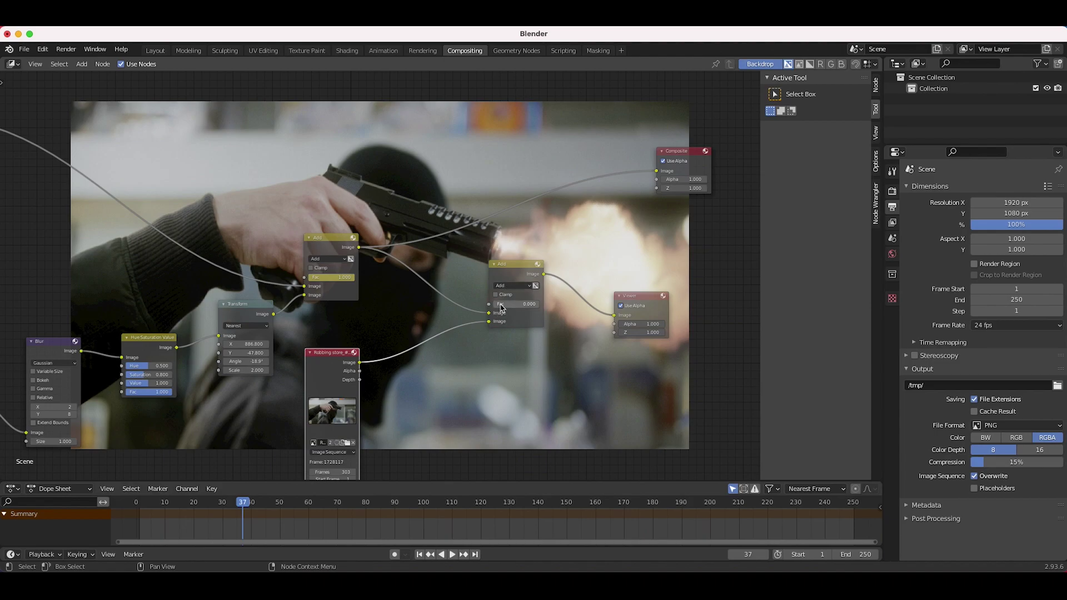
pyautogui.moveTo(501, 305); pyautogui.dragTo(538, 305)
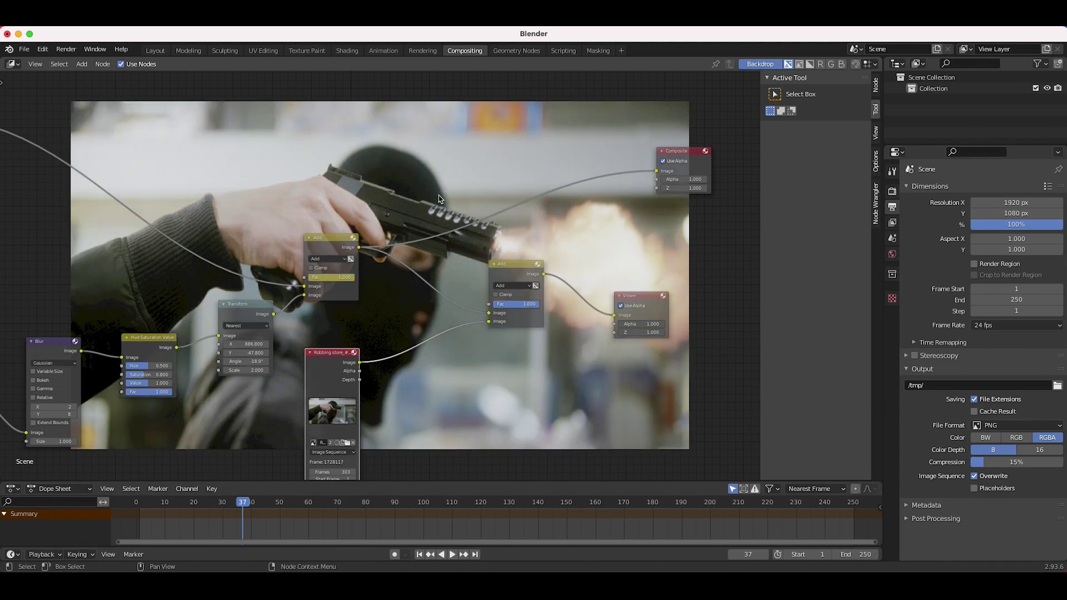
# Add a Mask input node beside the duplicated robbery footage node
pyautogui.moveTo(341, 324); pyautogui.dragTo(349, 265, button='middle')
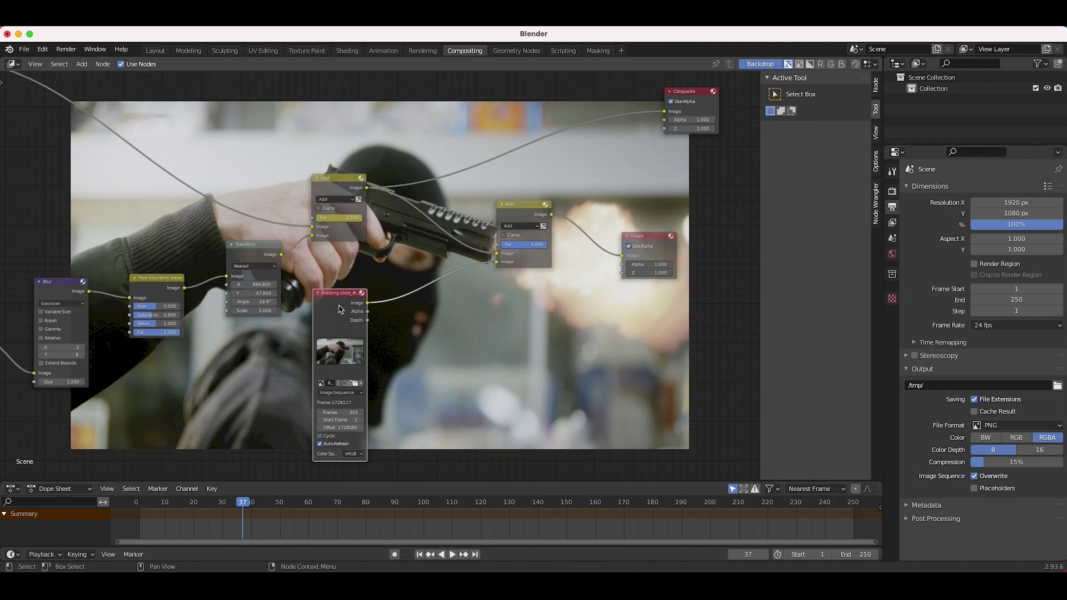
pyautogui.hscroll(3, 340, 309)
pyautogui.hotkey('shift', 'a')
pyautogui.moveTo(399, 362)
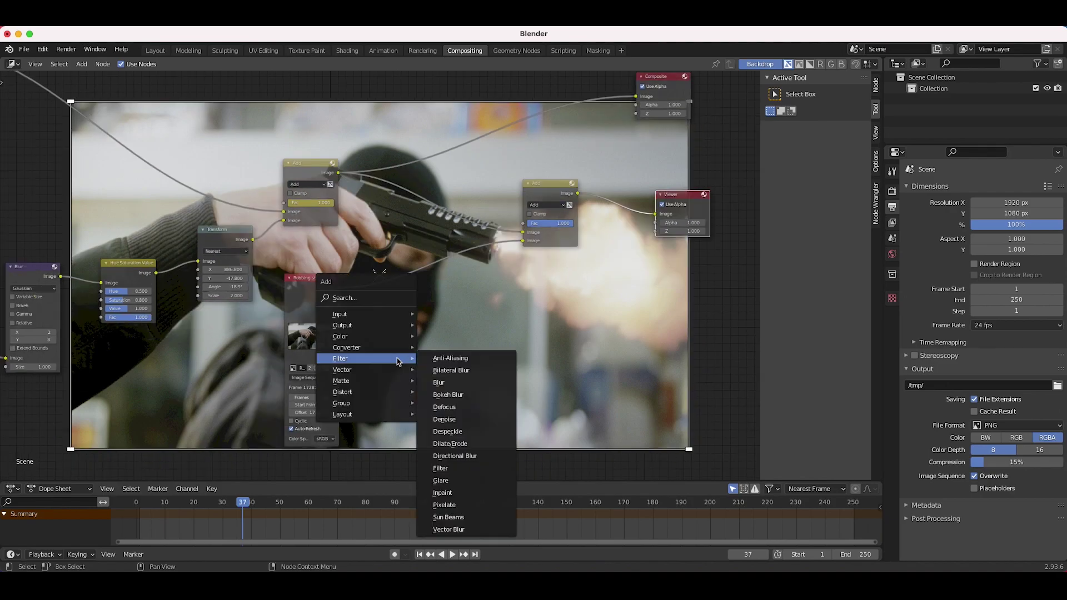
pyautogui.moveTo(366, 313)
pyautogui.click(438, 366)
pyautogui.click(357, 336)
pyautogui.scroll(3, 394, 334)
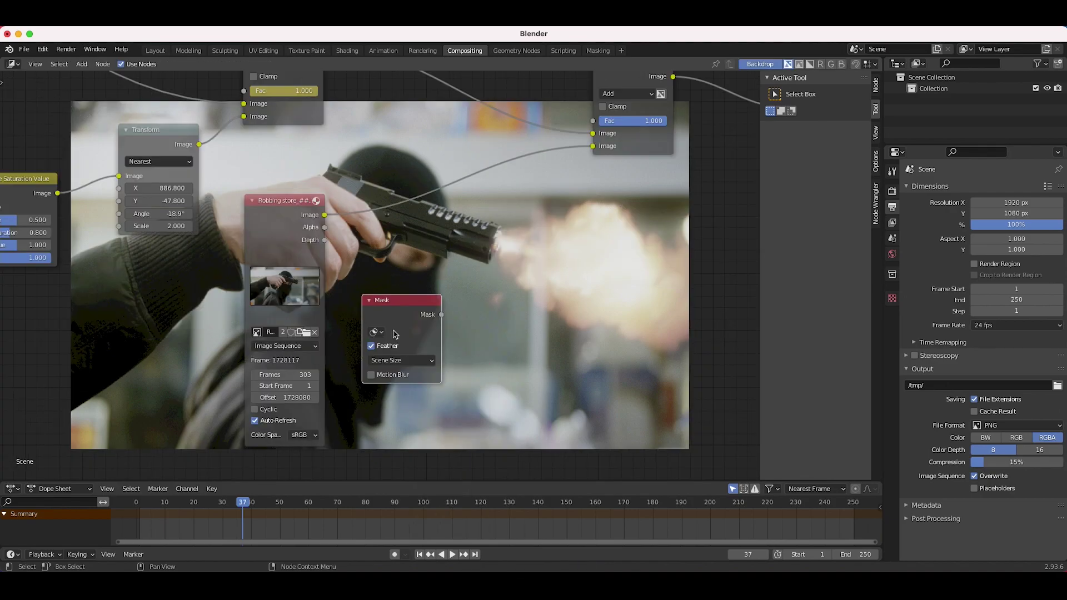
# Assign the Gun lighting mask to the Mask node and add a Set Alpha converter node near the second Add node
pyautogui.click(375, 333)
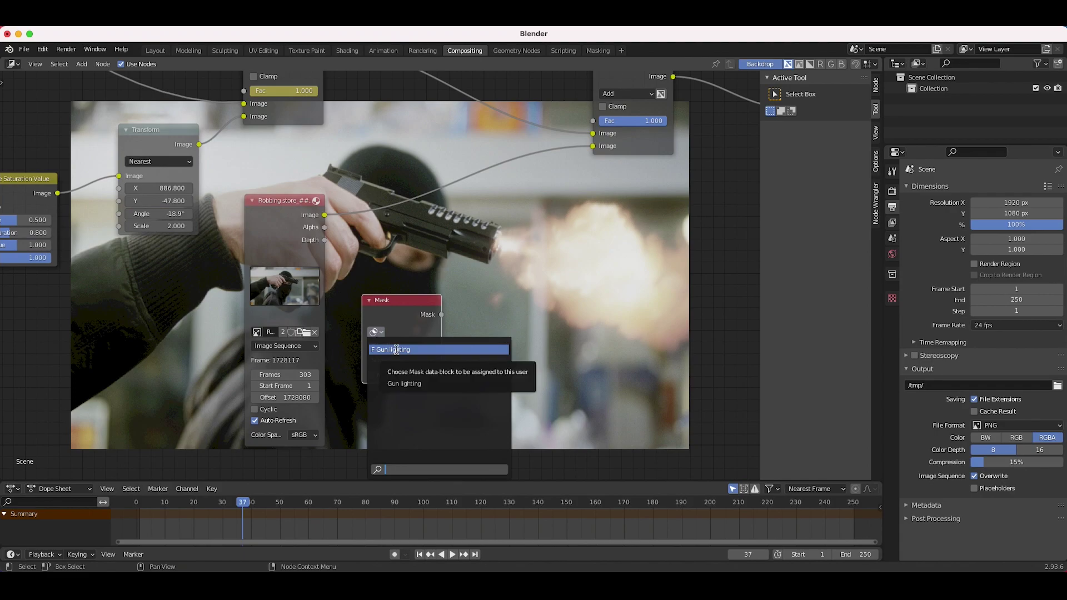
pyautogui.click(396, 350)
pyautogui.scroll(-3, 452, 309)
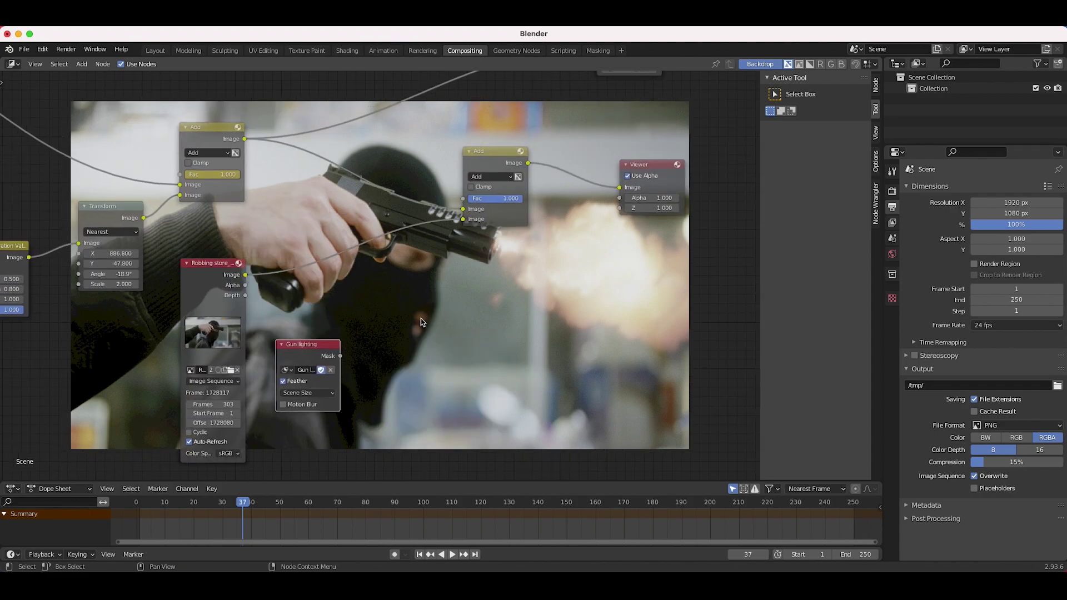
pyautogui.hotkey('shift', 'a')
pyautogui.moveTo(387, 354)
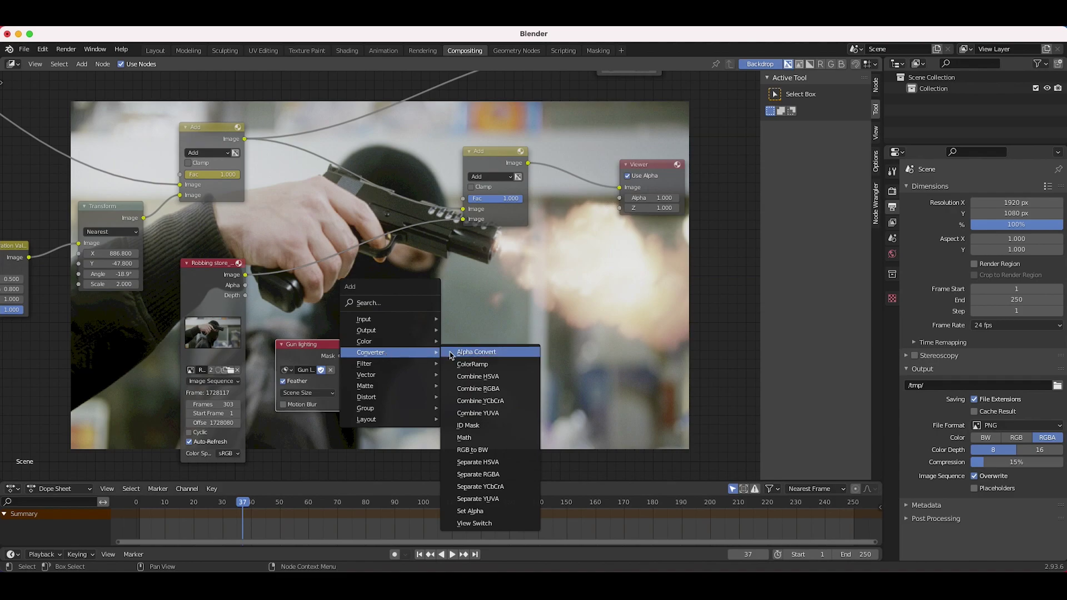
pyautogui.click(470, 511)
pyautogui.click(409, 333)
pyautogui.moveTo(409, 333); pyautogui.dragTo(473, 324, button='middle')
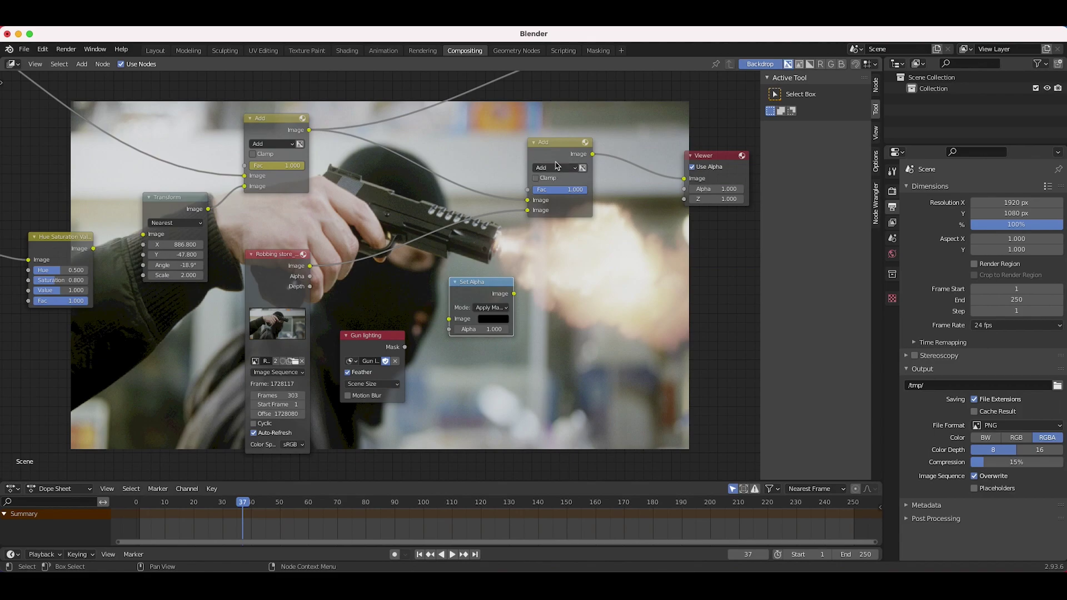
# Insert the Set Alpha node between the duplicated footage and second Add node, and connect the Gun lighting mask to its alpha input
pyautogui.moveTo(489, 296); pyautogui.dragTo(455, 242)
pyautogui.moveTo(180, 325); pyautogui.dragTo(239, 349, button='middle')
pyautogui.moveTo(421, 365); pyautogui.dragTo(476, 302)
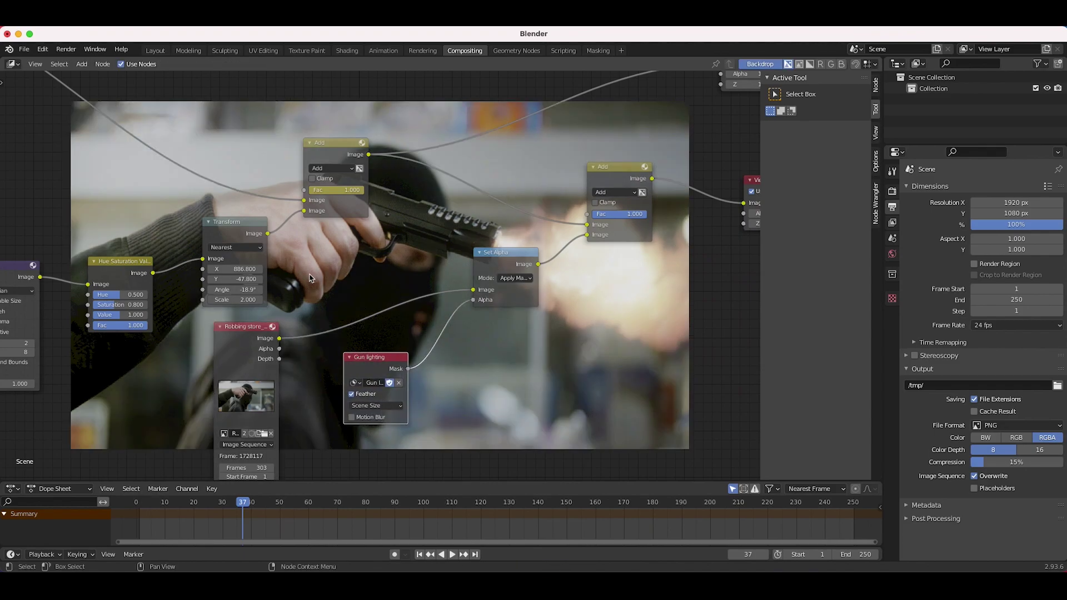
# Examine the masked lighting on the gun and arm at frame 37 while testing the second Add node's factor
pyautogui.scroll(10, 309, 281)
pyautogui.hscroll(3, 398, 219)
pyautogui.scroll(2, 398, 219)
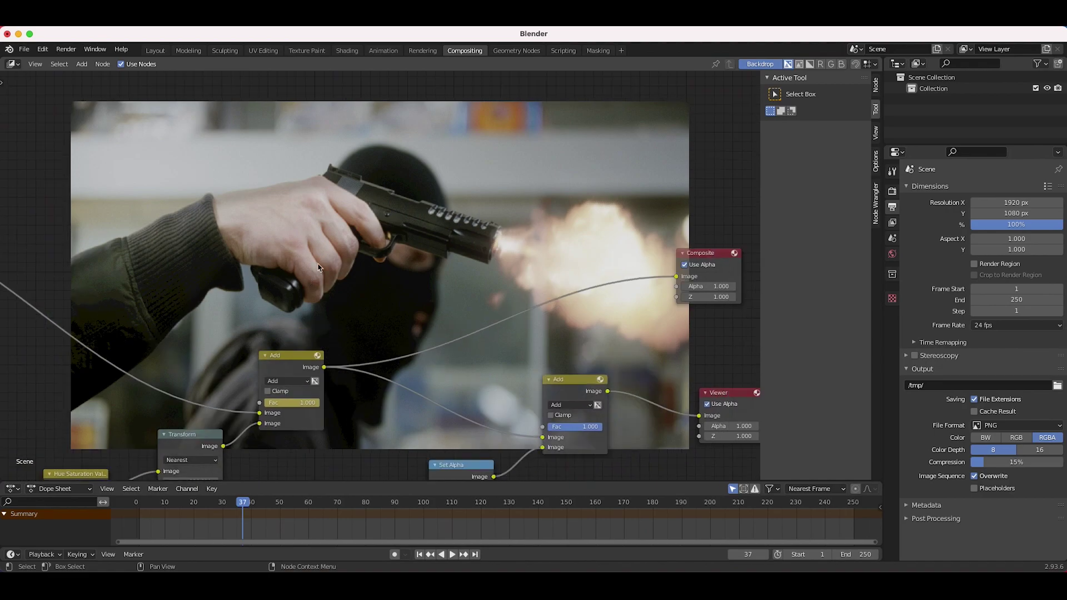
pyautogui.moveTo(581, 426); pyautogui.dragTo(603, 428)
pyautogui.scroll(-3, 483, 310)
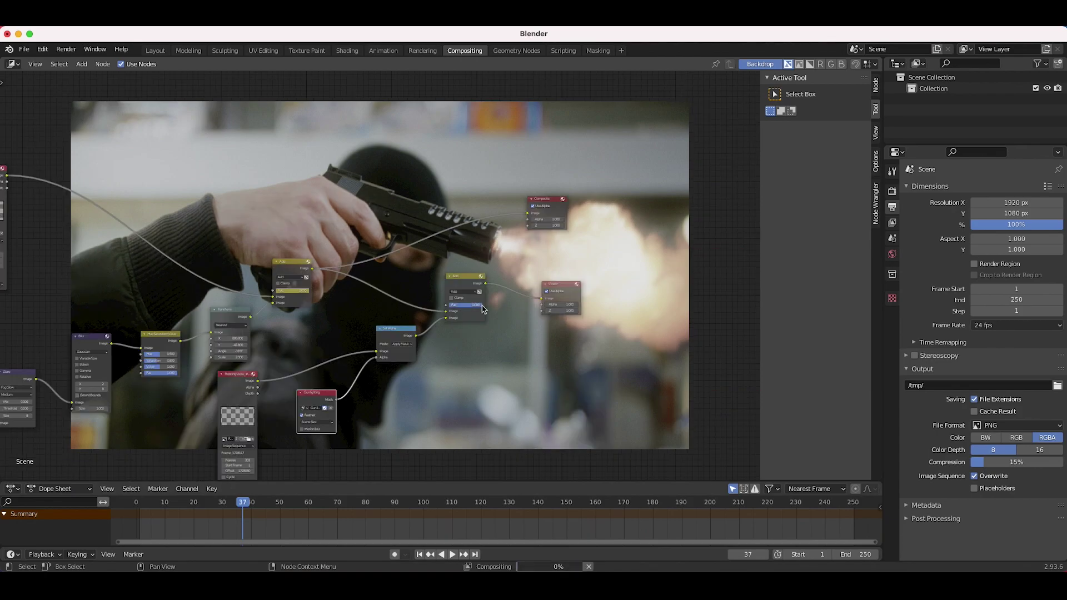
pyautogui.hscroll(-2, 466, 209)
pyautogui.hscroll(4, 466, 209)
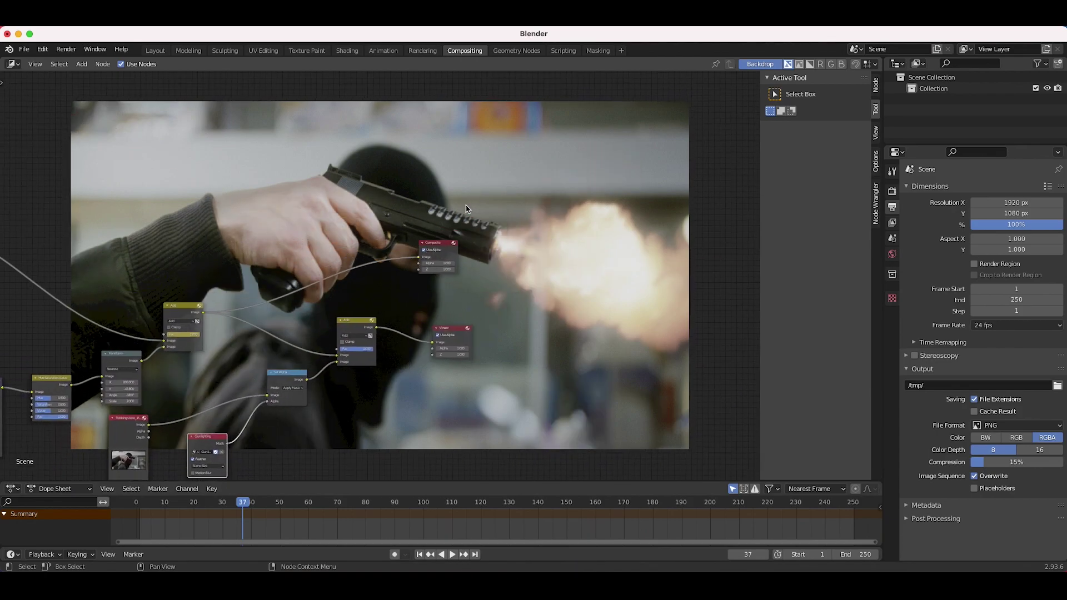
pyautogui.scroll(4, 279, 168)
pyautogui.hscroll(1, 279, 168)
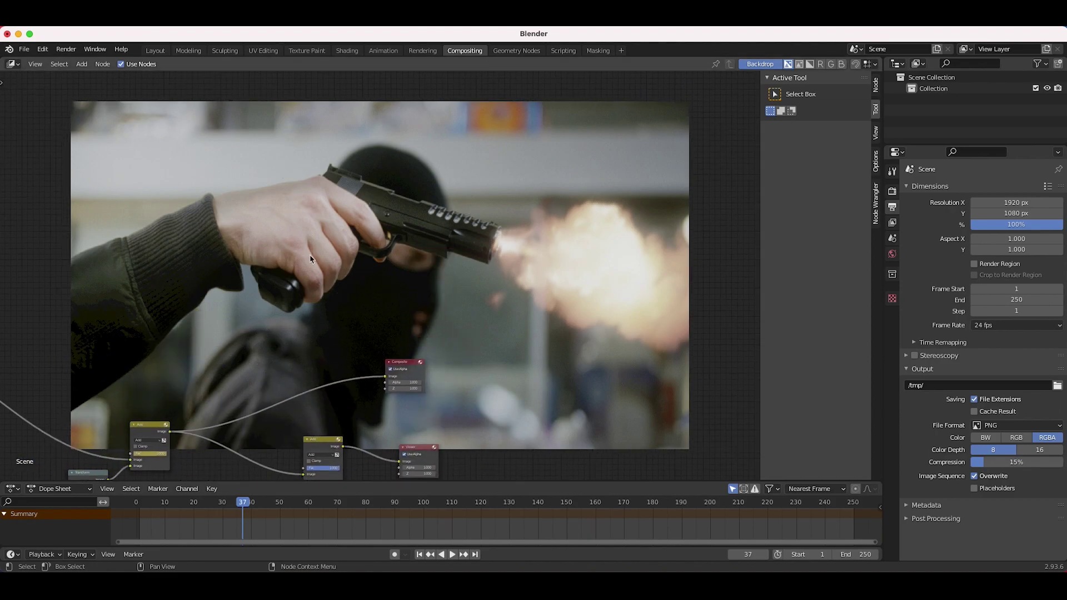
pyautogui.hscroll(-3, 391, 275)
pyautogui.scroll(-2, 390, 275)
pyautogui.scroll(-3, 389, 277)
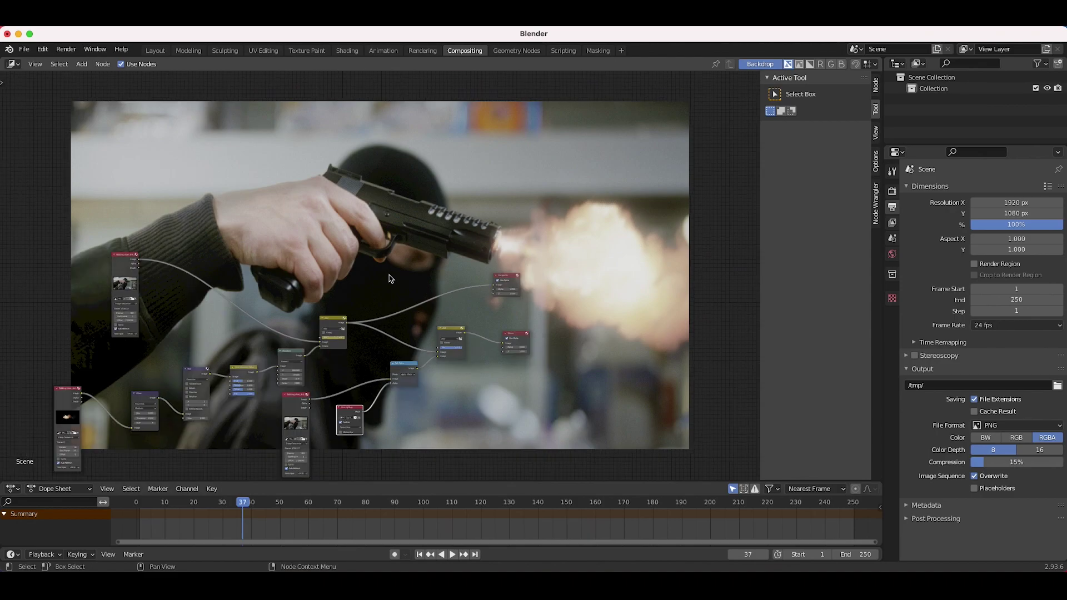
pyautogui.scroll(-2, 390, 277)
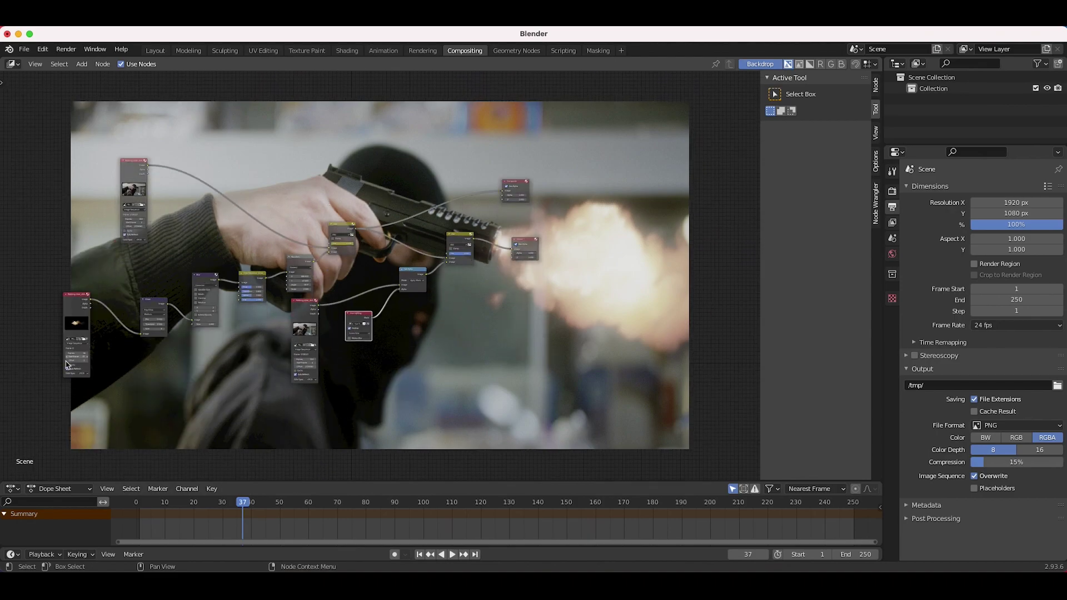
pyautogui.scroll(3, 179, 271)
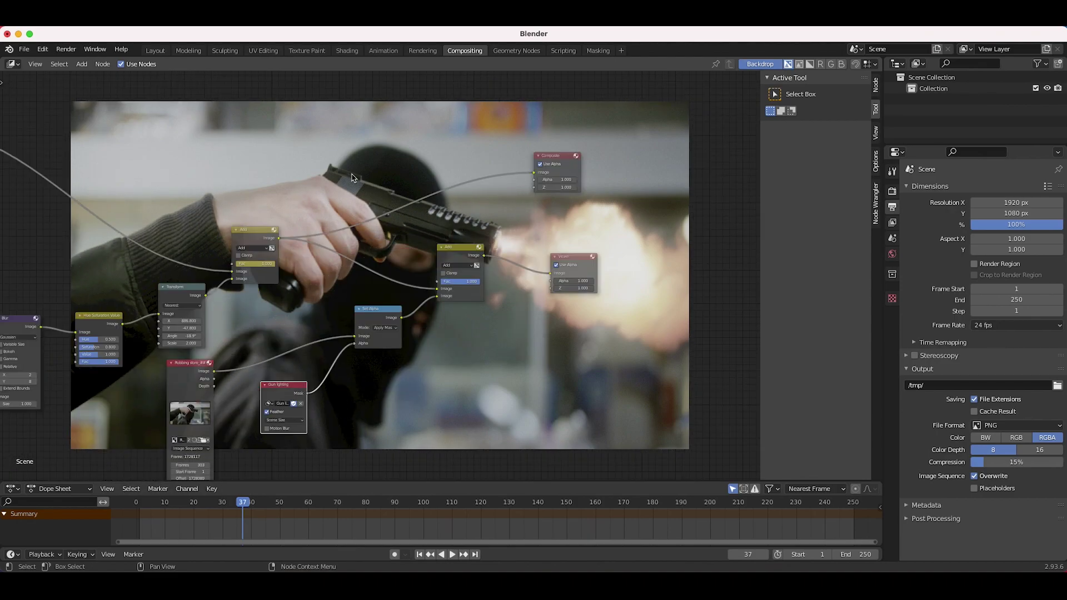
# At frame 36, set the second Add node's factor to 0.000 and insert a keyframe on it
pyautogui.click(461, 262)
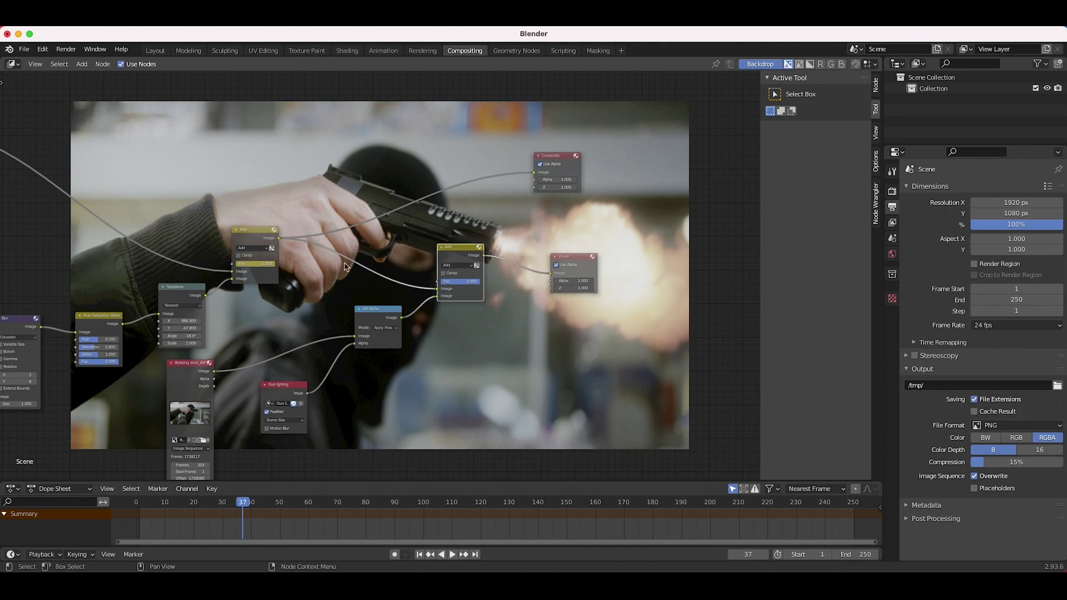
pyautogui.press('Left')
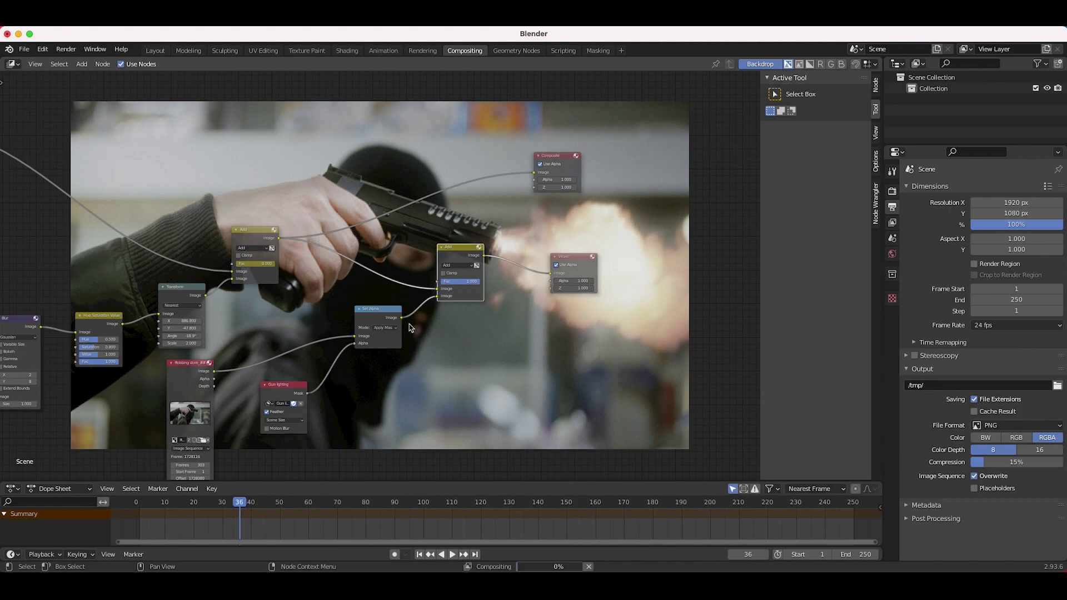
pyautogui.moveTo(473, 282); pyautogui.dragTo(441, 283)
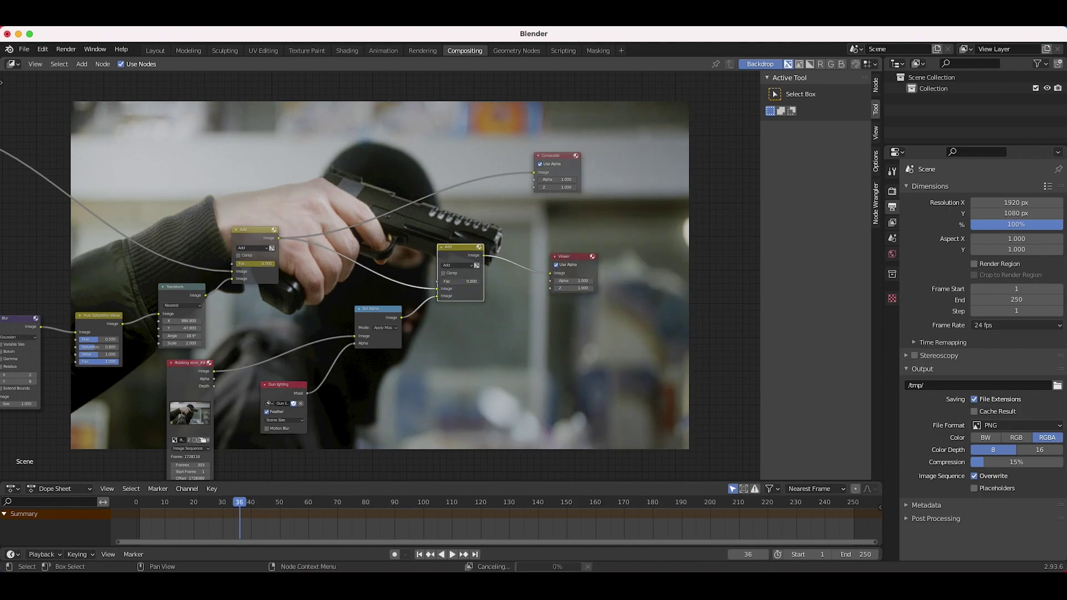
pyautogui.scroll(3, 457, 286)
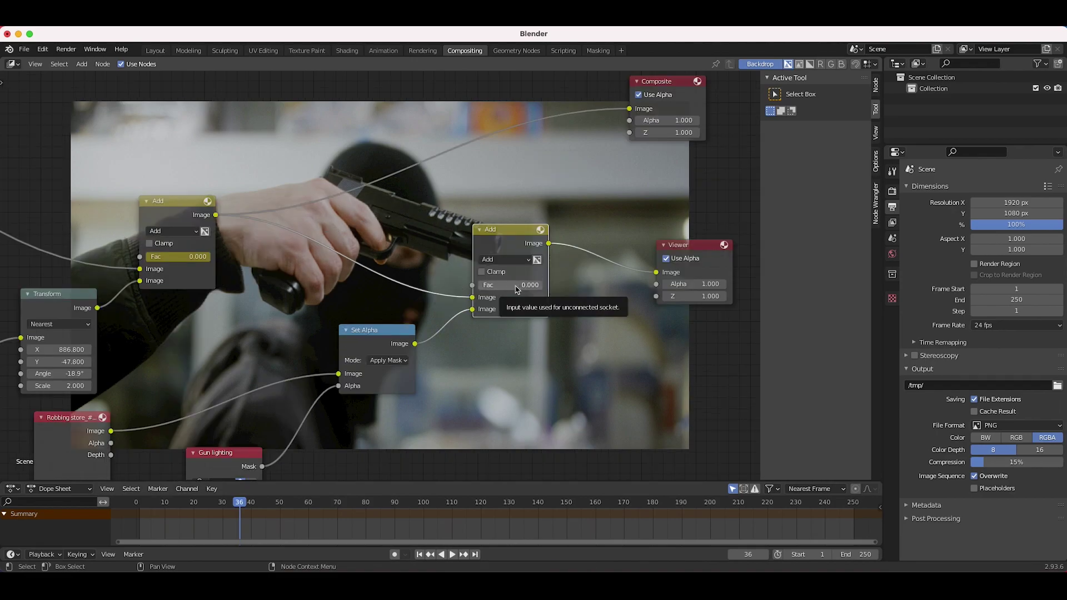
pyautogui.press('i')
# At frame 37, set the second Add node's factor to 1.000 and keyframe it
pyautogui.press('Right')
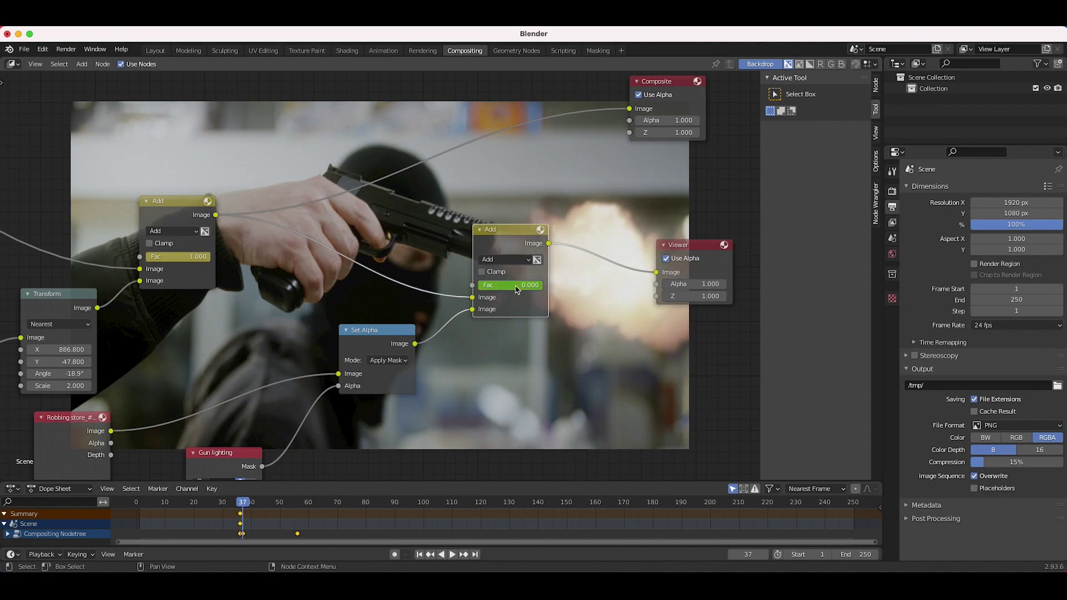
pyautogui.click(508, 289)
pyautogui.write('0.825')
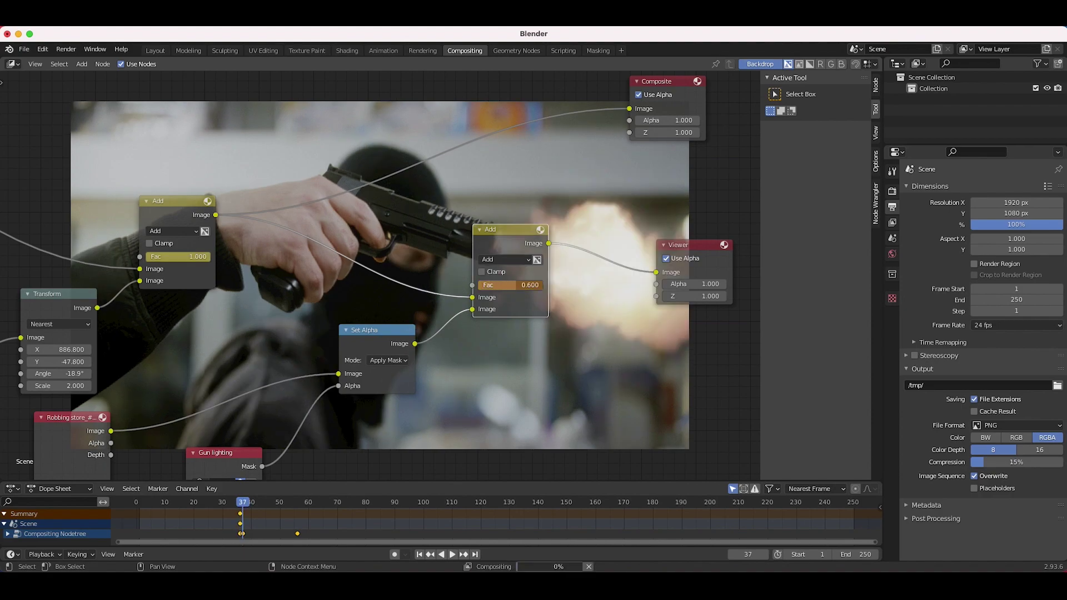
pyautogui.press('Return')
pyautogui.moveTo(511, 287); pyautogui.dragTo(523, 288)
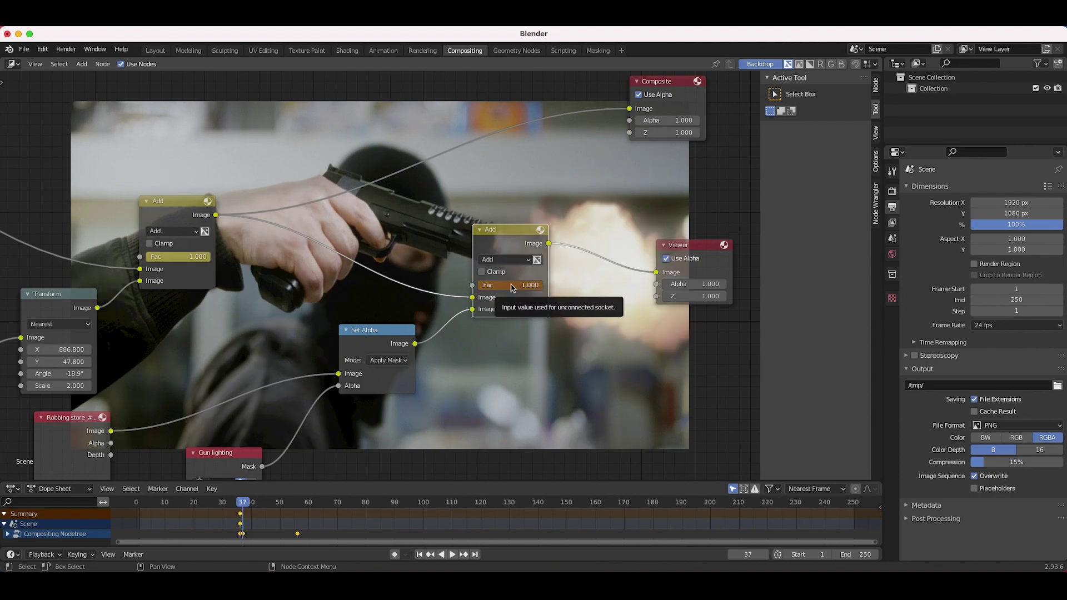
pyautogui.press('i')
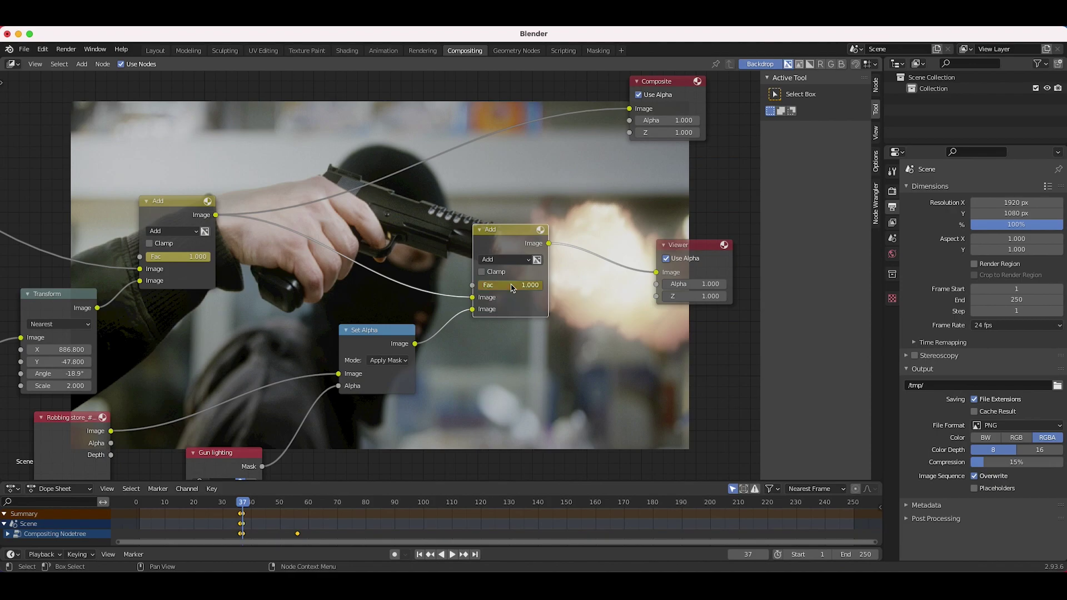
# At frame 39, set the second Add node's factor to 0 and insert a keyframe
pyautogui.press('Right')
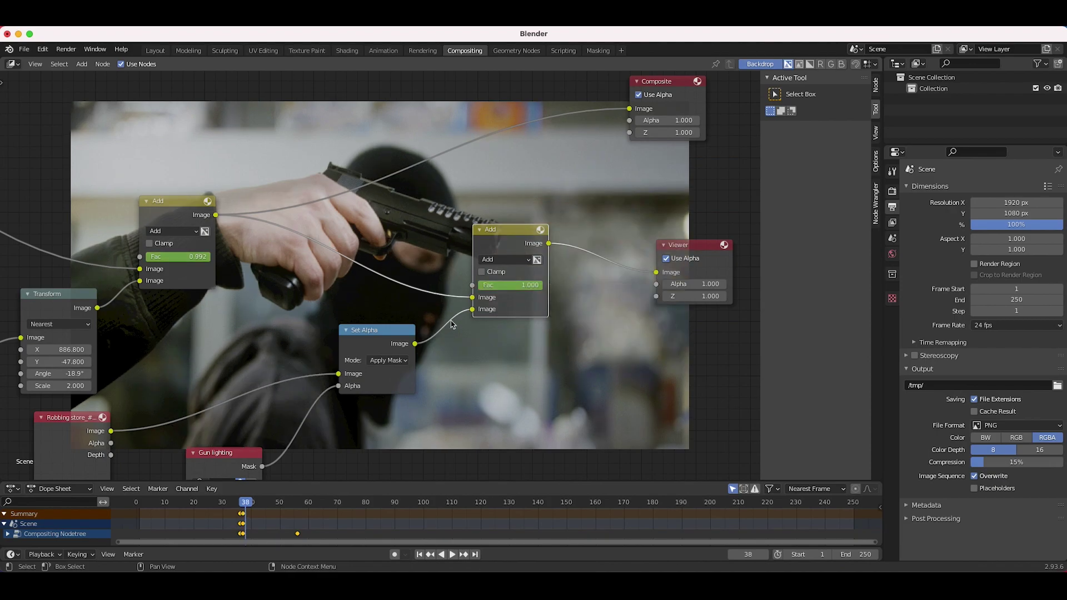
pyautogui.press('Right')
pyautogui.click(514, 285)
pyautogui.write('0')
pyautogui.press('Return')
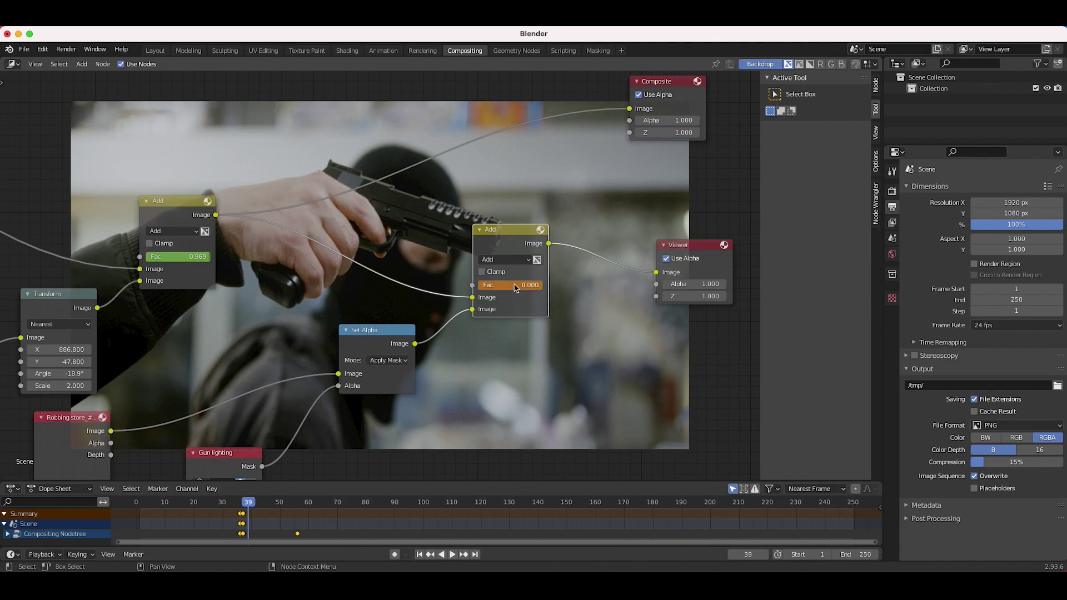
pyautogui.press('i')
# Step back and forth through the frames around 36 to 38 to check the timing of the flash and gun lighting
pyautogui.click(231, 502)
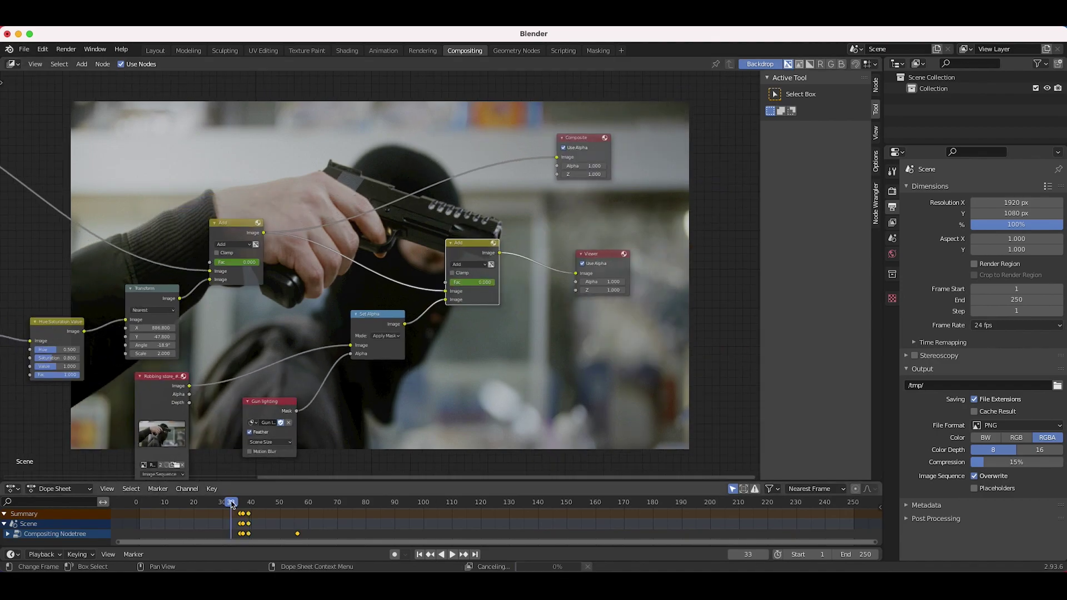
pyautogui.moveTo(250, 507); pyautogui.dragTo(237, 501)
pyautogui.press('Right')
pyautogui.press('Right')
pyautogui.press('Left')
pyautogui.scroll(5, 389, 331)
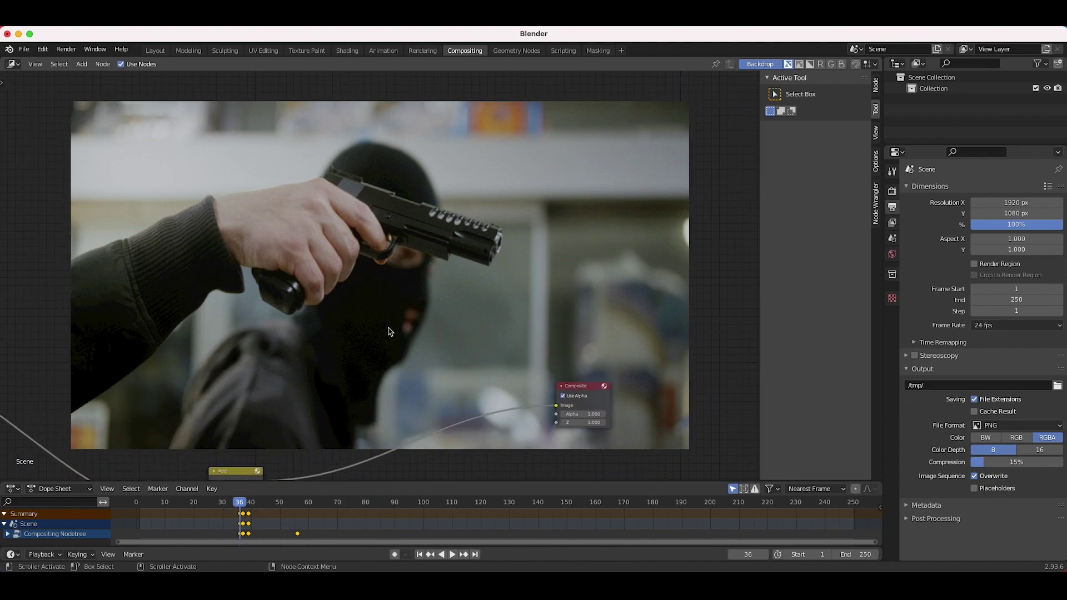
pyautogui.press('Right')
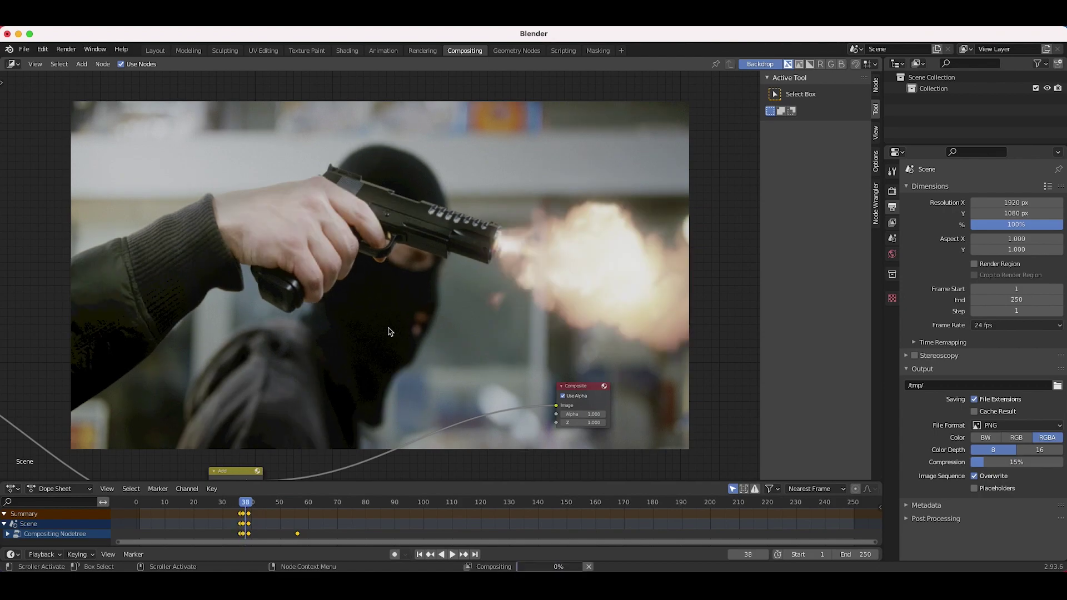
pyautogui.press('Right')
pyautogui.press('Left')
pyautogui.press('Left')
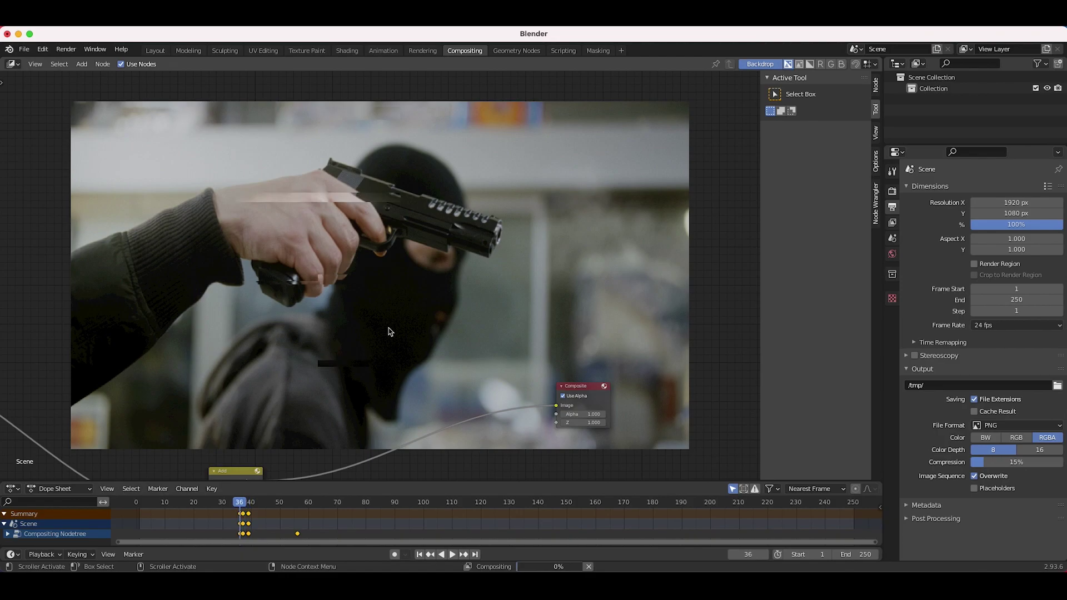
pyautogui.press('Right')
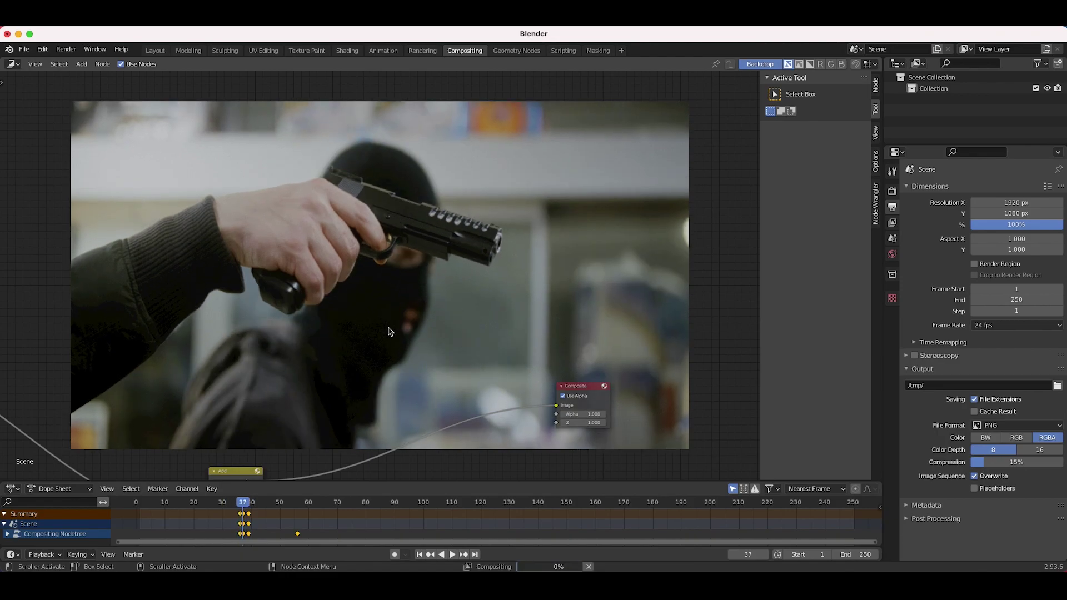
# Add an Image node near the robbery footage's image sequence node at the start of the node tree
pyautogui.hscroll(-2, 421, 291)
pyautogui.scroll(-3, 421, 290)
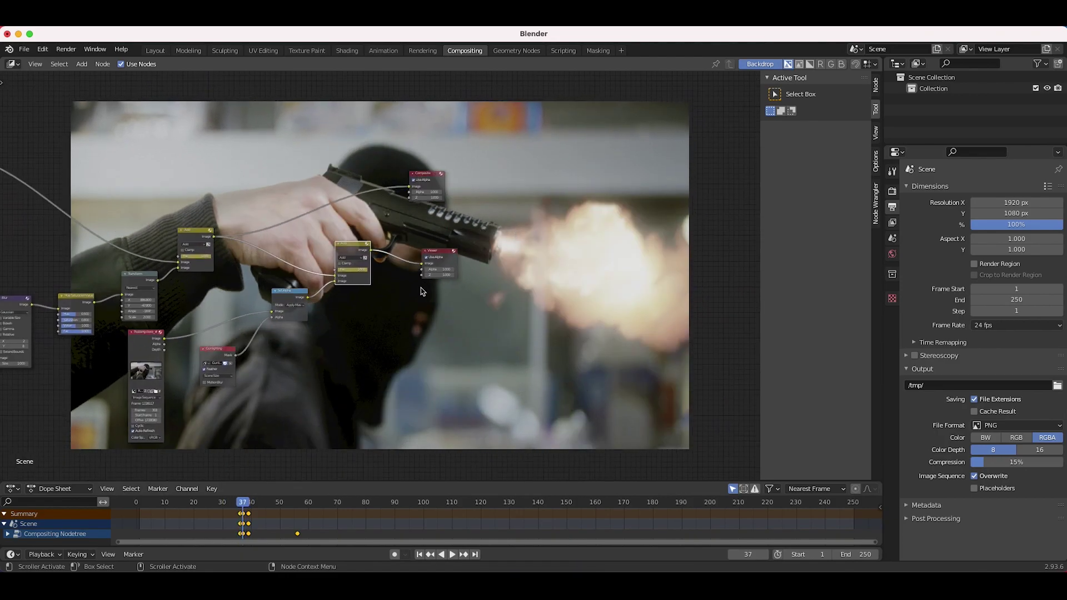
pyautogui.hscroll(-5, 421, 291)
pyautogui.hscroll(-4, 422, 291)
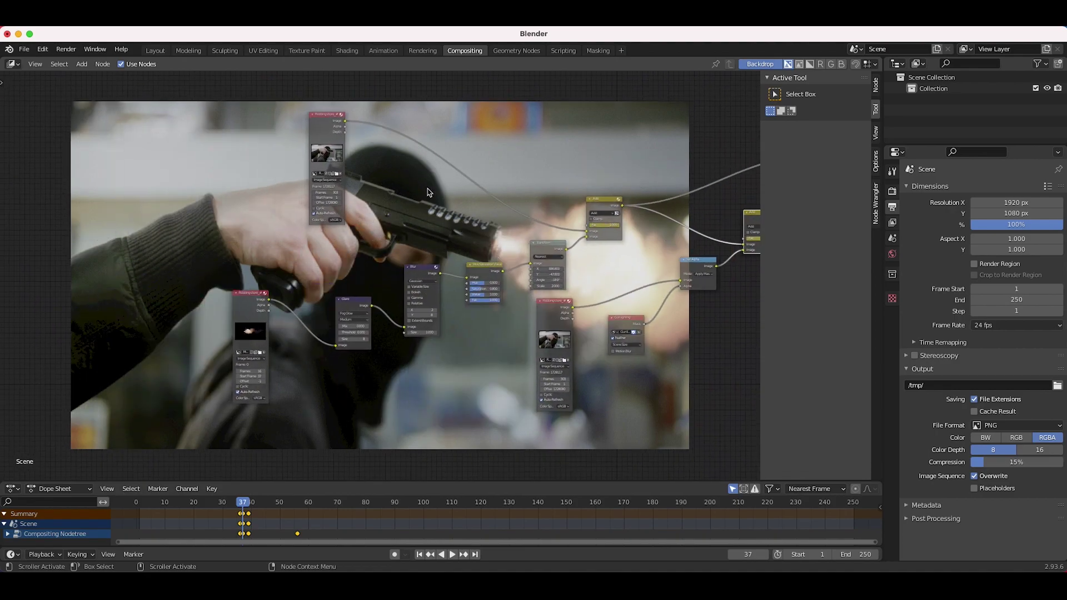
pyautogui.scroll(3, 351, 246)
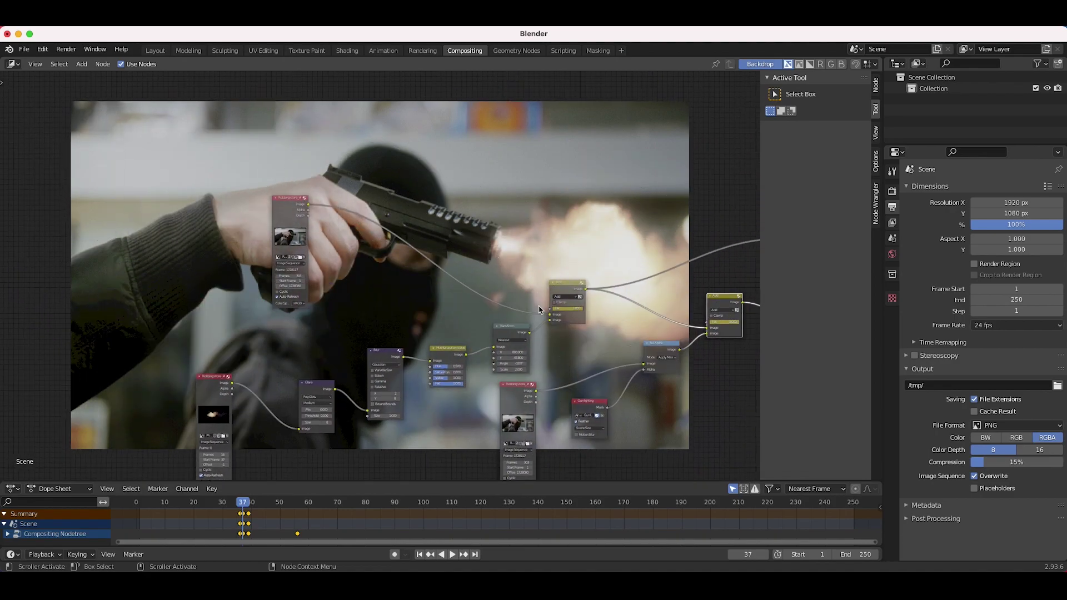
pyautogui.hscroll(-3, 391, 276)
pyautogui.scroll(2, 419, 282)
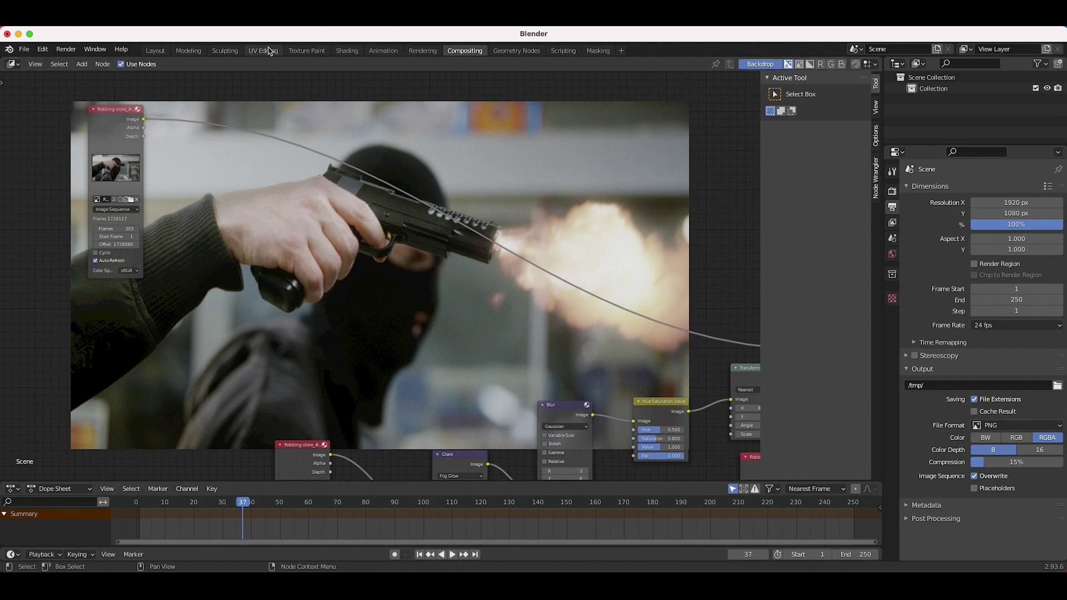
pyautogui.hscroll(-2, 241, 241)
pyautogui.hscroll(-1, 241, 241)
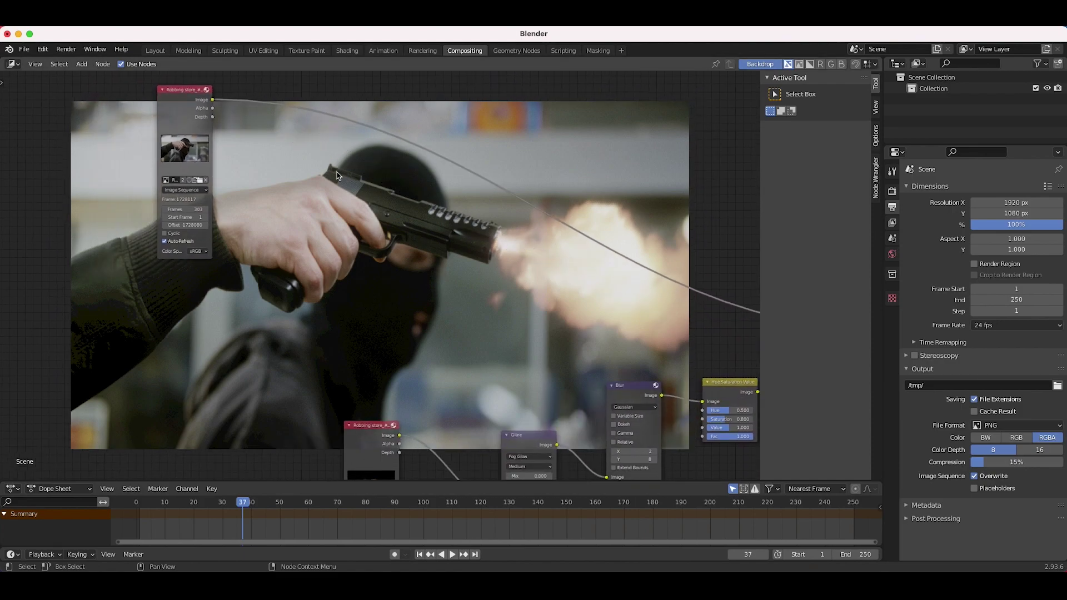
pyautogui.hscroll(-2, 369, 286)
pyautogui.hotkey('shift', 'a')
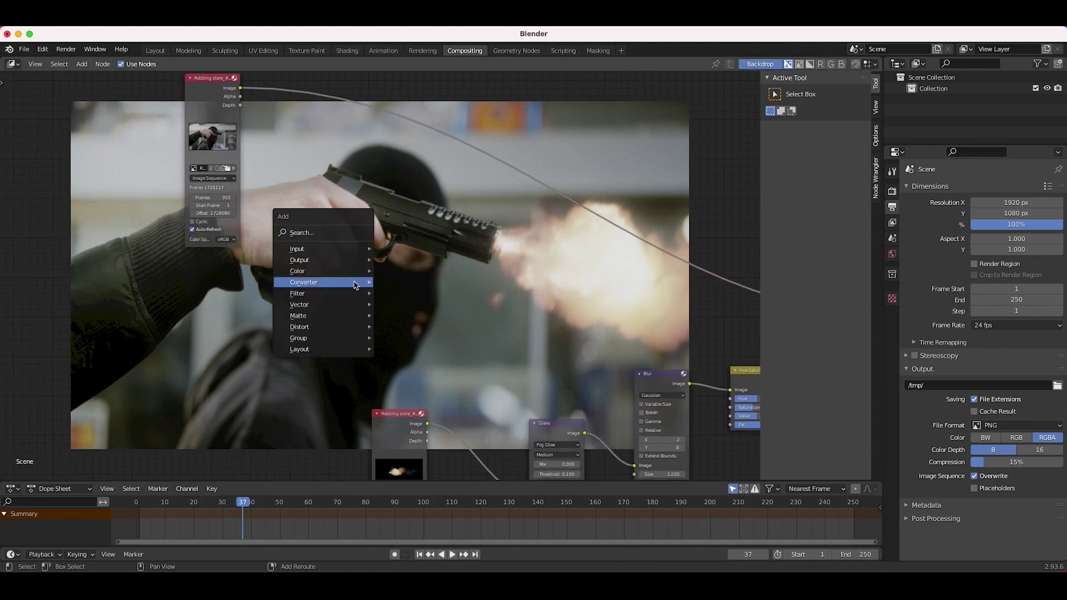
pyautogui.moveTo(310, 254)
pyautogui.click(411, 260)
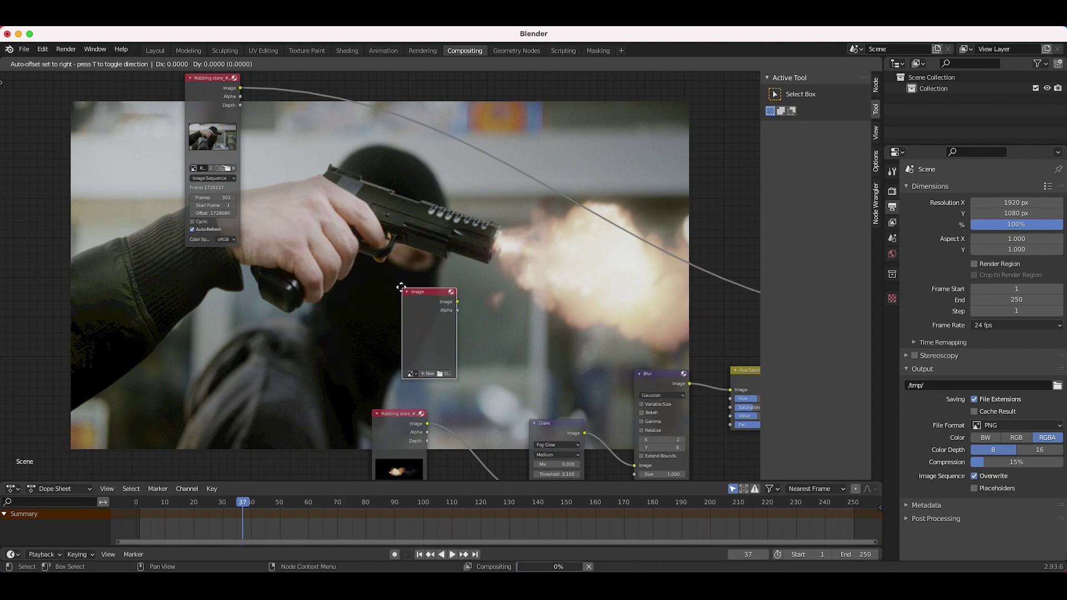
# Load Barrel blowback.png from the Muzzle flash tutorial starting files folder into the new Image node
pyautogui.click(311, 376)
pyautogui.click(354, 373)
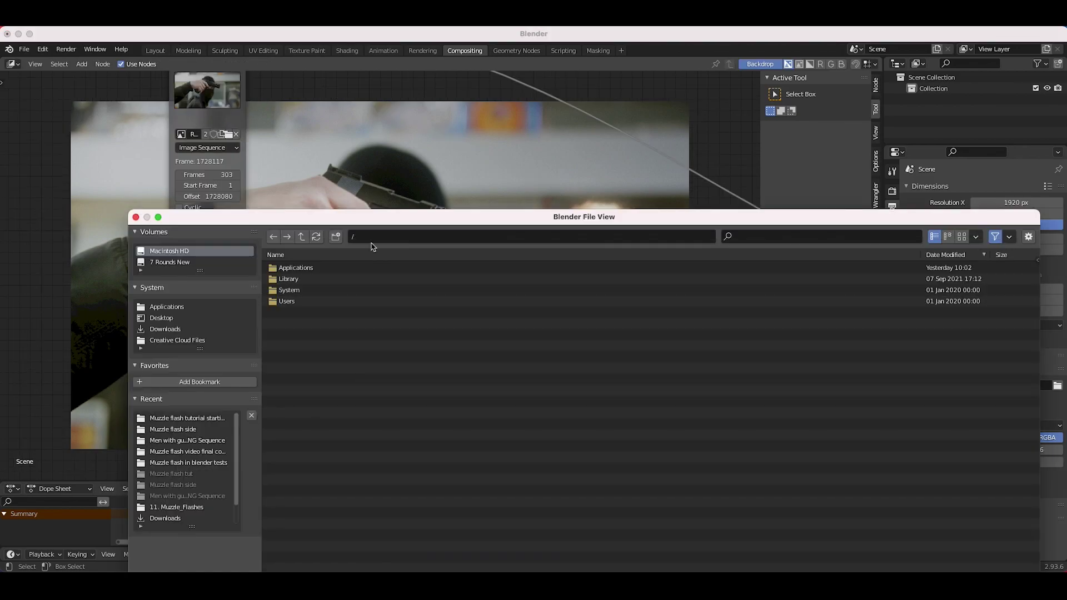
pyautogui.click(300, 289)
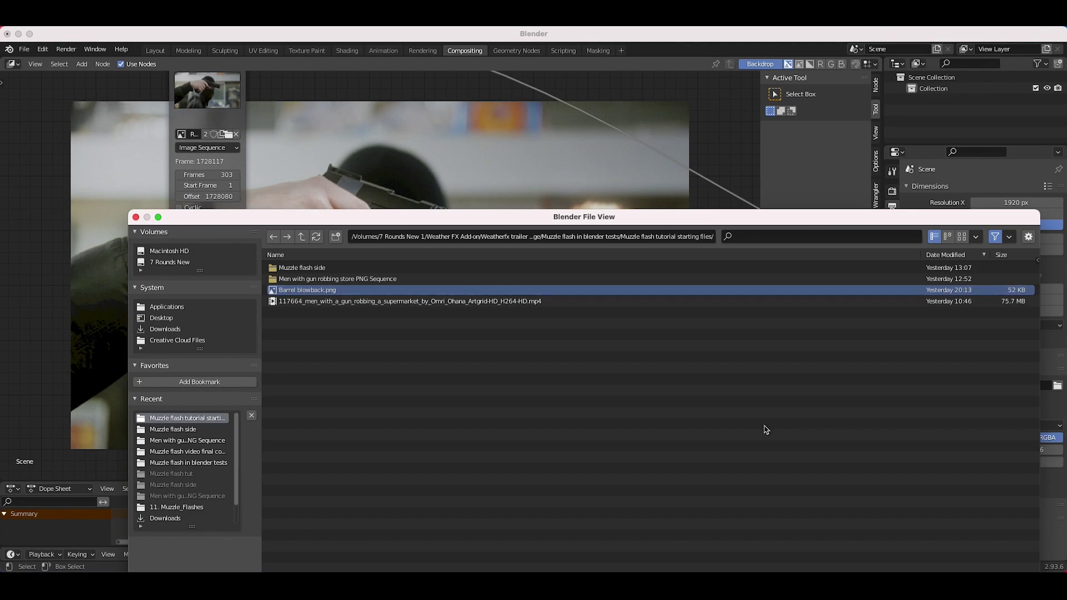
pyautogui.click(952, 484)
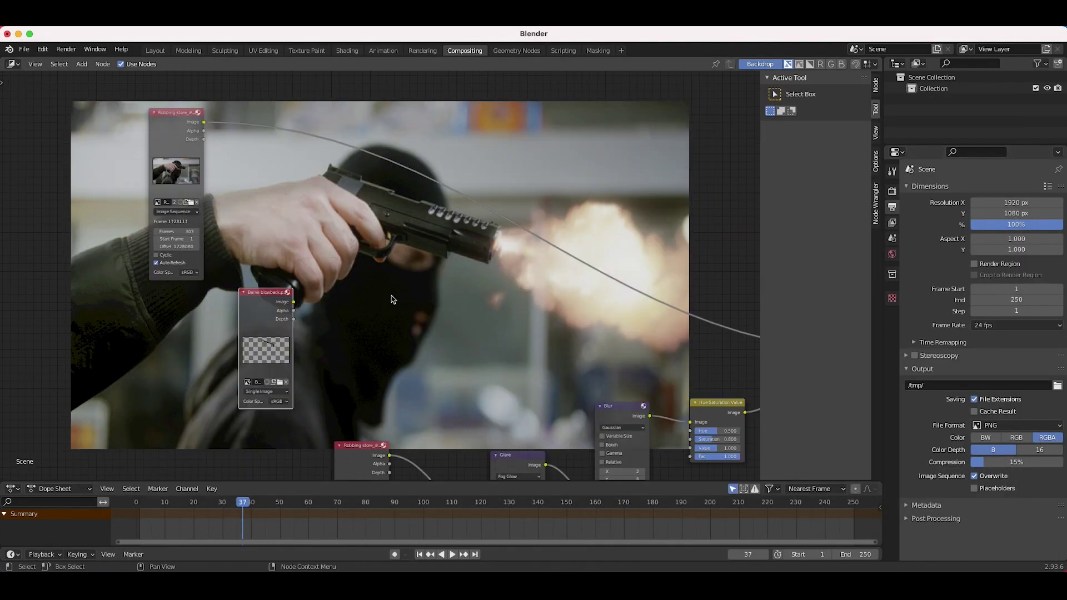
# Insert a Mix node on the robbery footage's output link and connect the barrel blowback image to its second image input
pyautogui.hotkey('shift', 'a')
pyautogui.moveTo(359, 321)
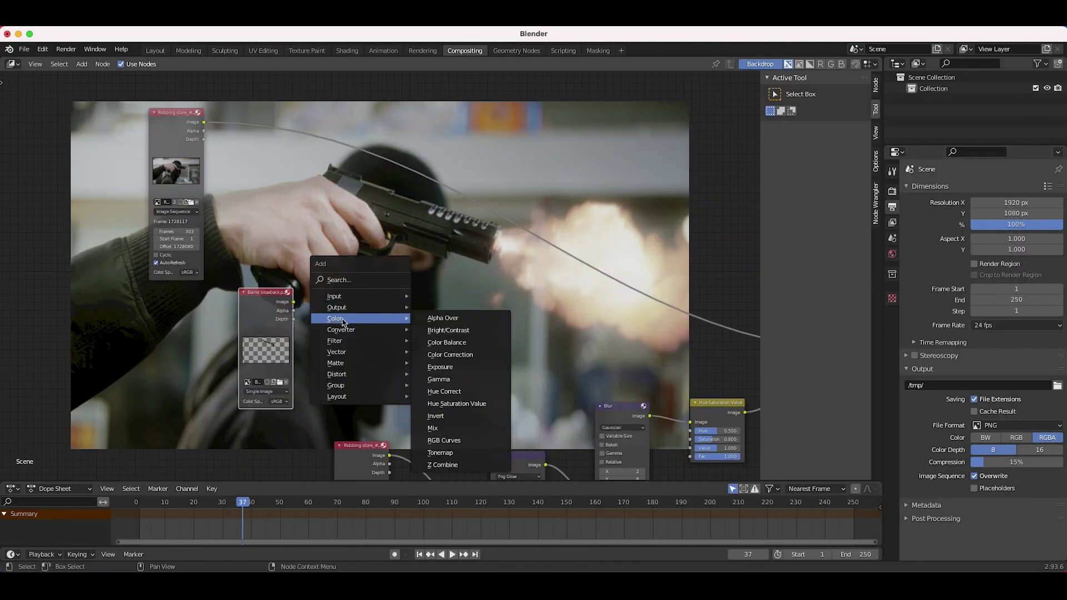
pyautogui.click(425, 423)
pyautogui.click(467, 200)
pyautogui.moveTo(281, 302); pyautogui.dragTo(240, 352, button='middle')
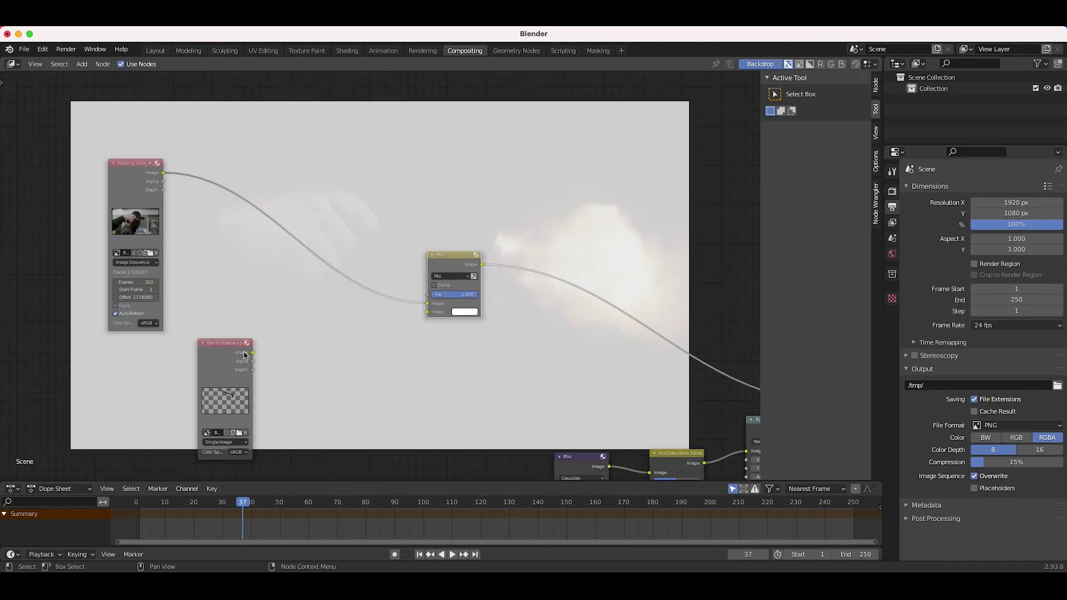
pyautogui.moveTo(253, 353); pyautogui.dragTo(428, 312)
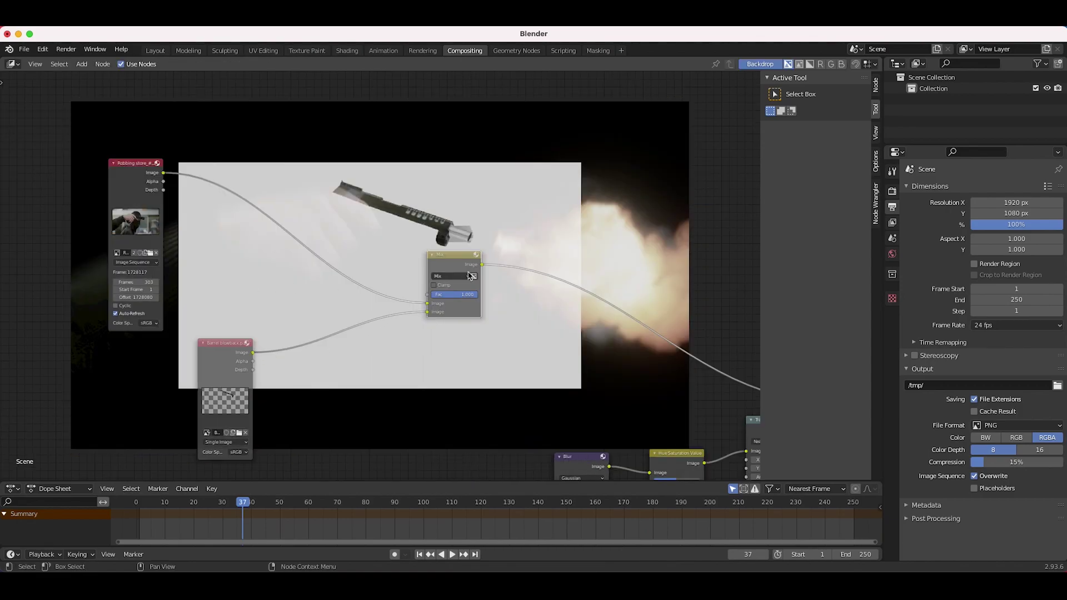
pyautogui.moveTo(373, 252); pyautogui.dragTo(318, 207, button='middle')
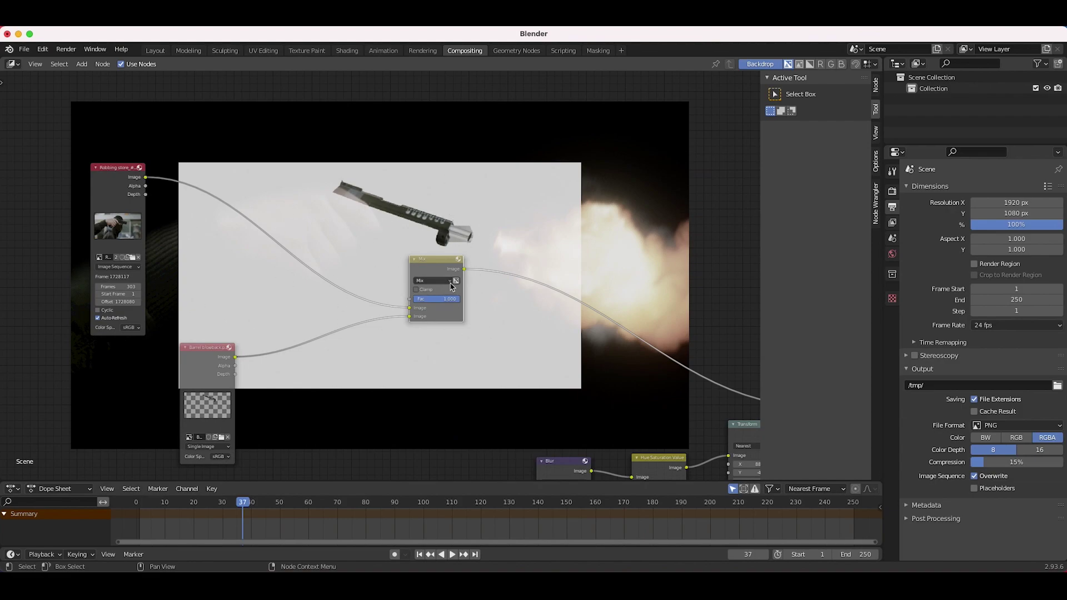
# Insert a Scale node set to Render Size between the barrel image and the Mix node, and make the Mix node use the image's alpha
pyautogui.hotkey('shift', 'a')
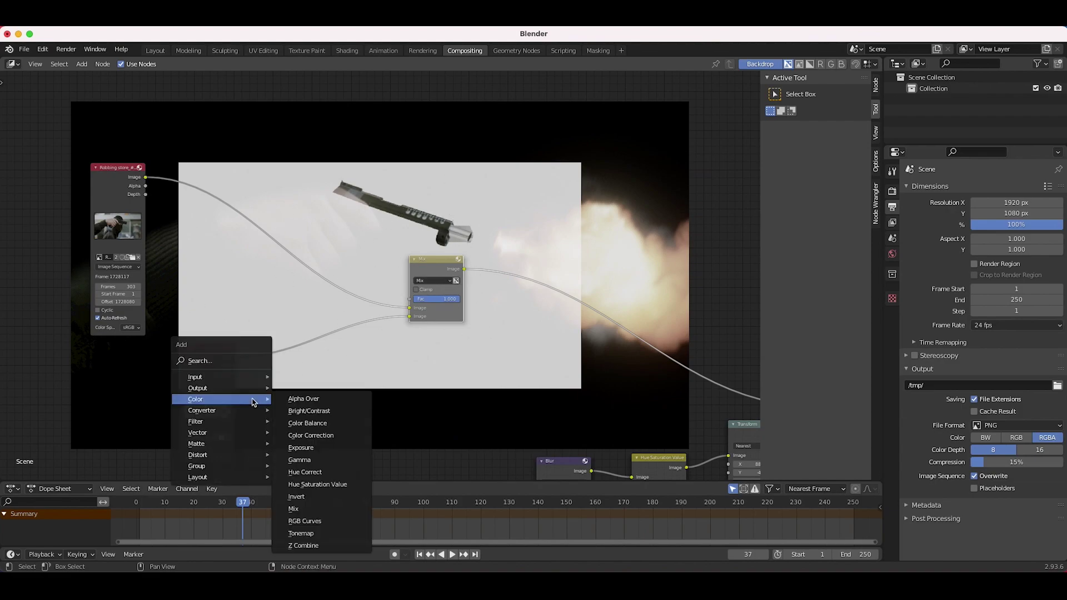
pyautogui.moveTo(219, 455)
pyautogui.click(293, 417)
pyautogui.click(261, 325)
pyautogui.moveTo(262, 378); pyautogui.dragTo(299, 367, button='middle')
pyautogui.click(336, 339)
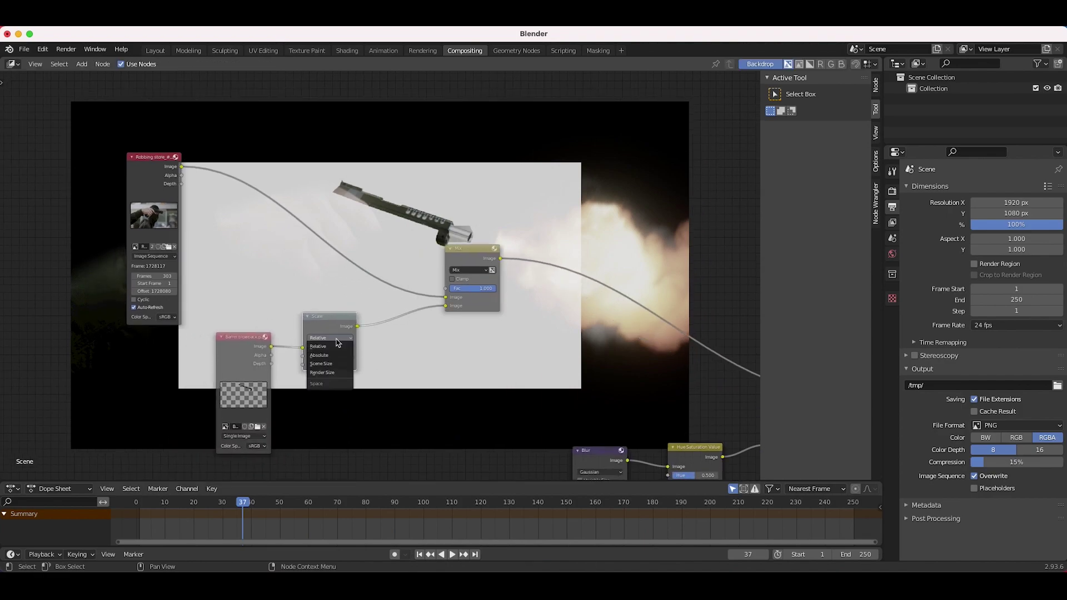
pyautogui.click(324, 373)
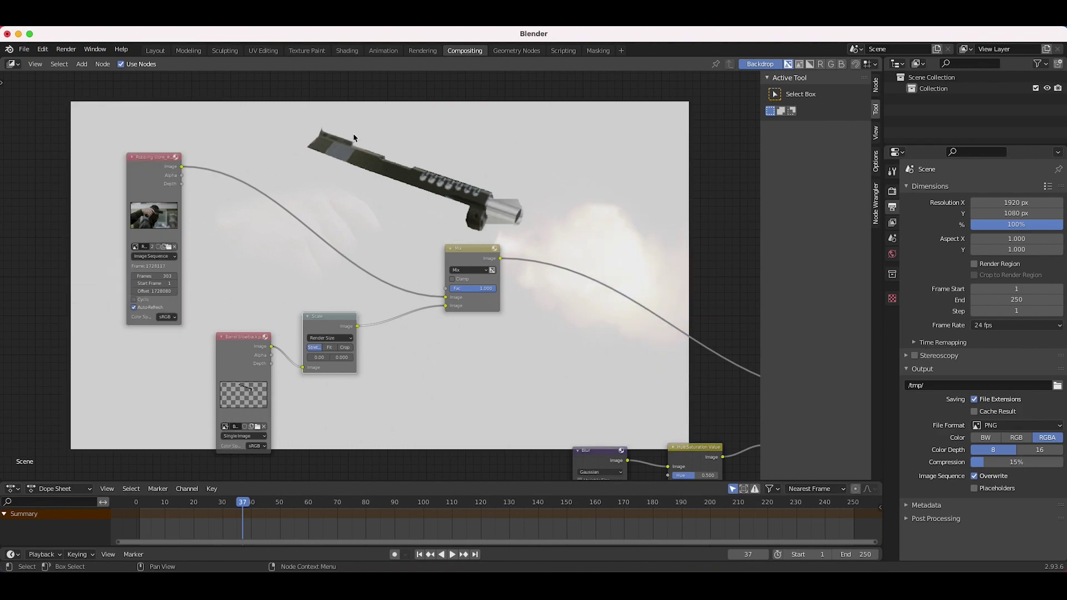
pyautogui.click(492, 270)
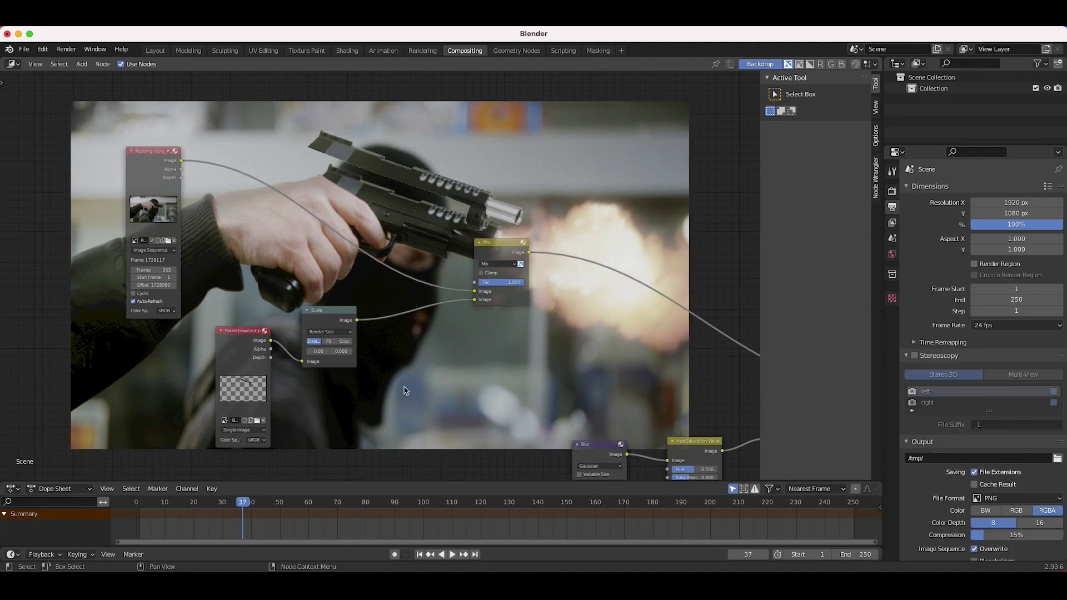
# Insert a Transform node between the Scale node and the Mix node
pyautogui.hotkey('shift', 'a')
pyautogui.moveTo(366, 389)
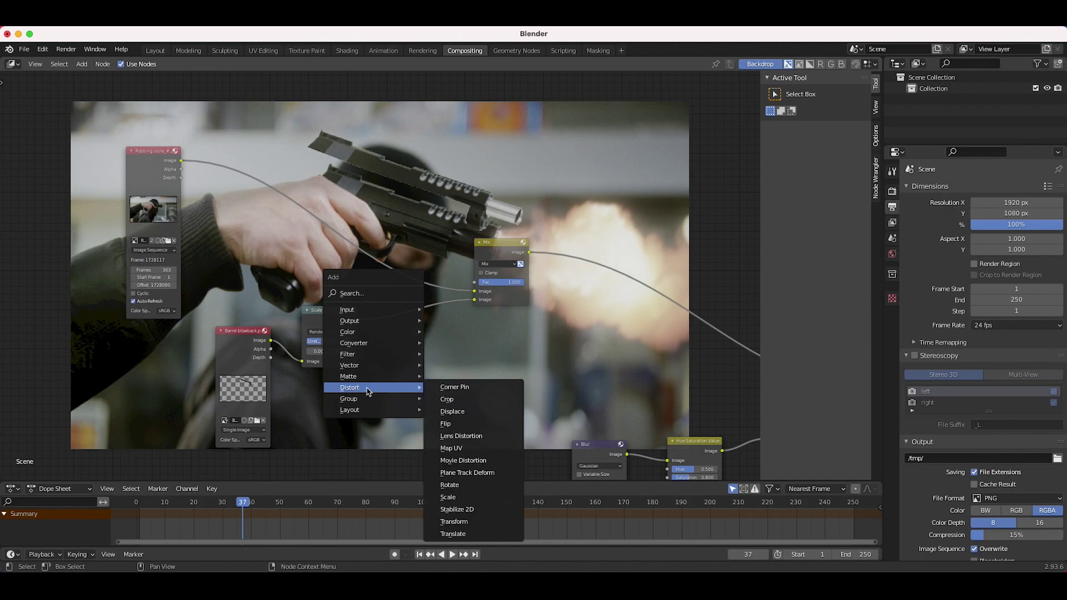
pyautogui.click(456, 525)
pyautogui.click(376, 295)
pyautogui.scroll(5, 374, 296)
pyautogui.scroll(-1, 374, 297)
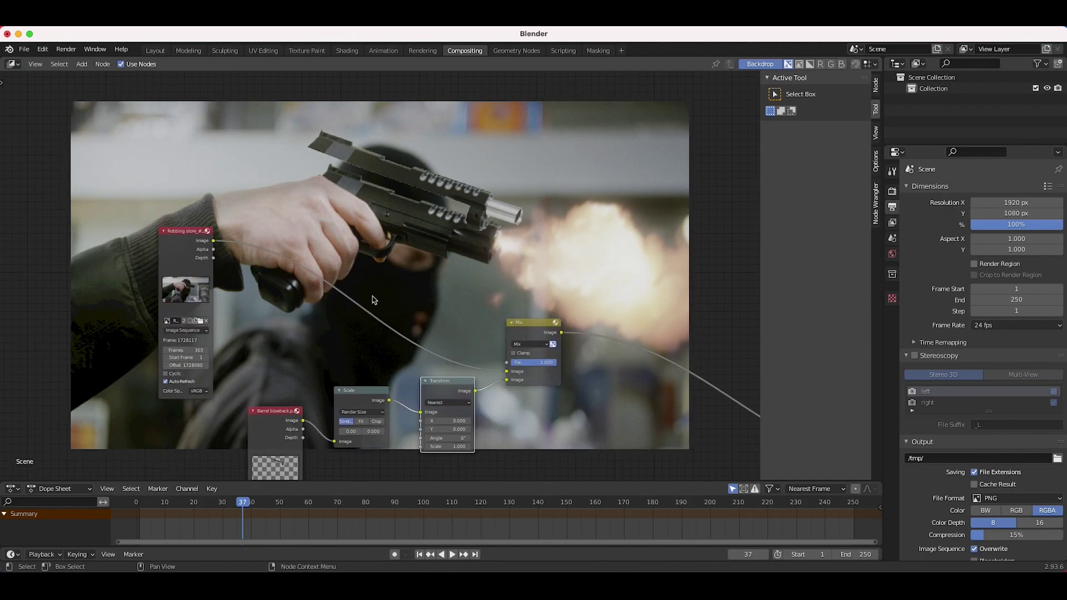
# Align the barrel image with the gun by setting the Transform node's X to -54.500 and Y to -71.900
pyautogui.moveTo(455, 423)
pyautogui.mouseDown()
pyautogui.moveTo(428, 415)
pyautogui.moveTo(456, 424)
pyautogui.mouseUp()
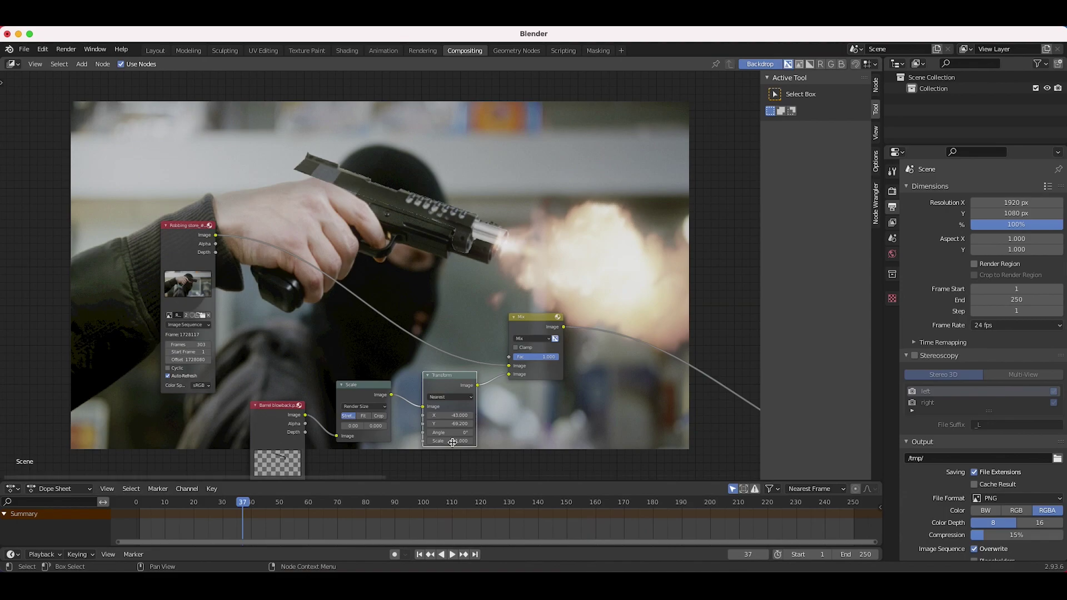
pyautogui.scroll(4, 451, 436)
pyautogui.scroll(-4, 451, 436)
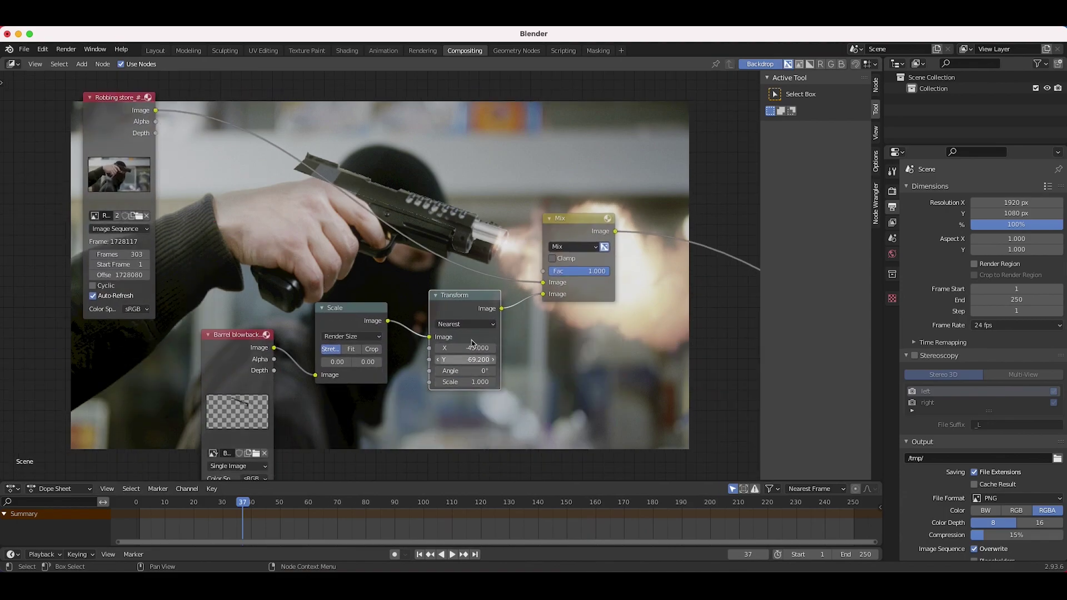
pyautogui.scroll(2, 464, 337)
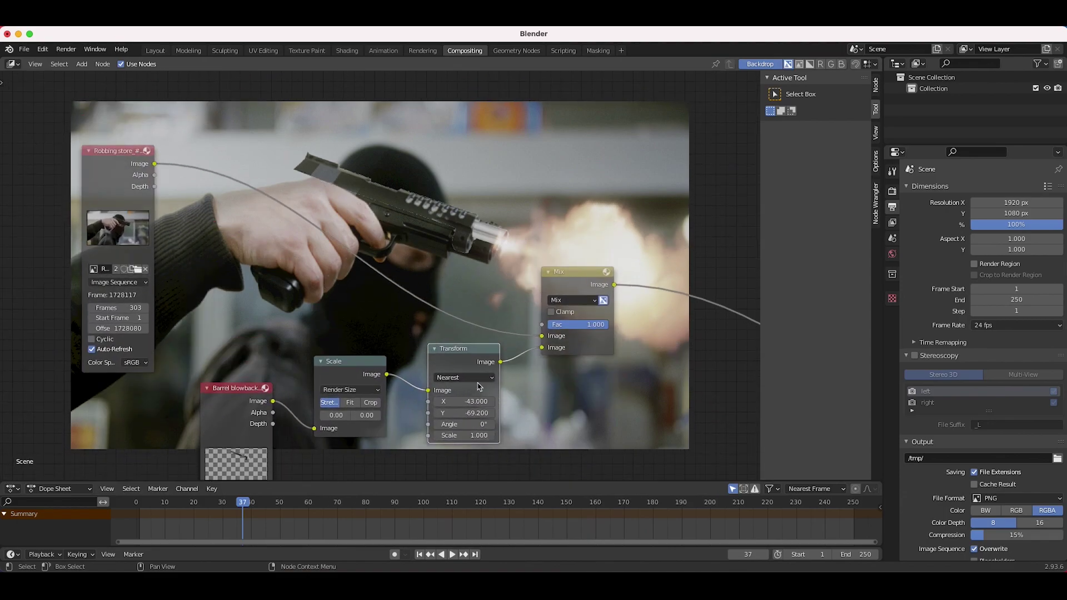
pyautogui.click(436, 402)
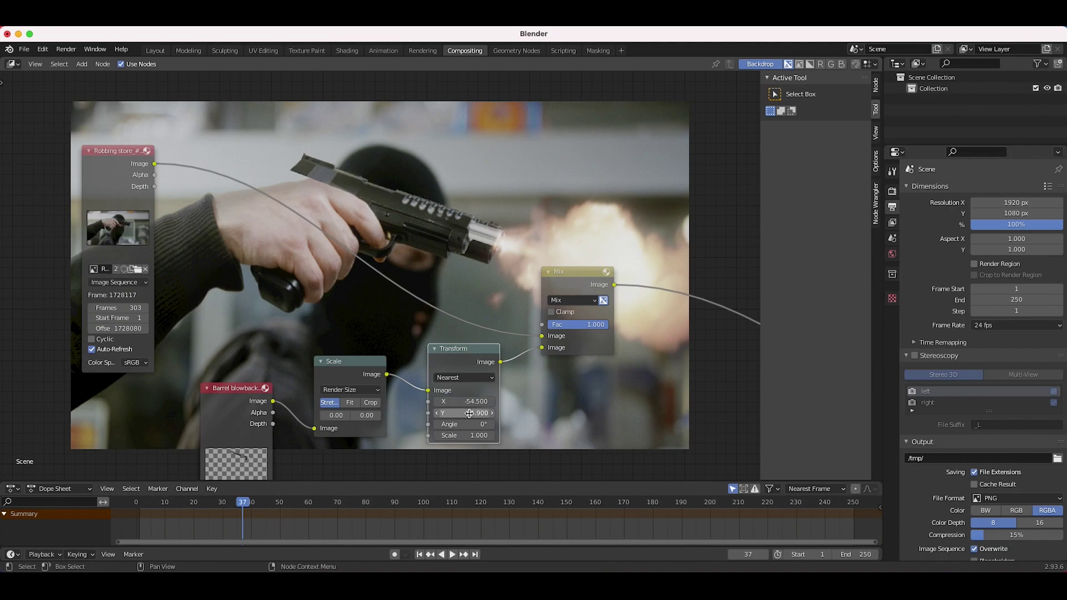
pyautogui.scroll(10, 489, 283)
pyautogui.hscroll(5, 489, 283)
pyautogui.hscroll(1, 489, 283)
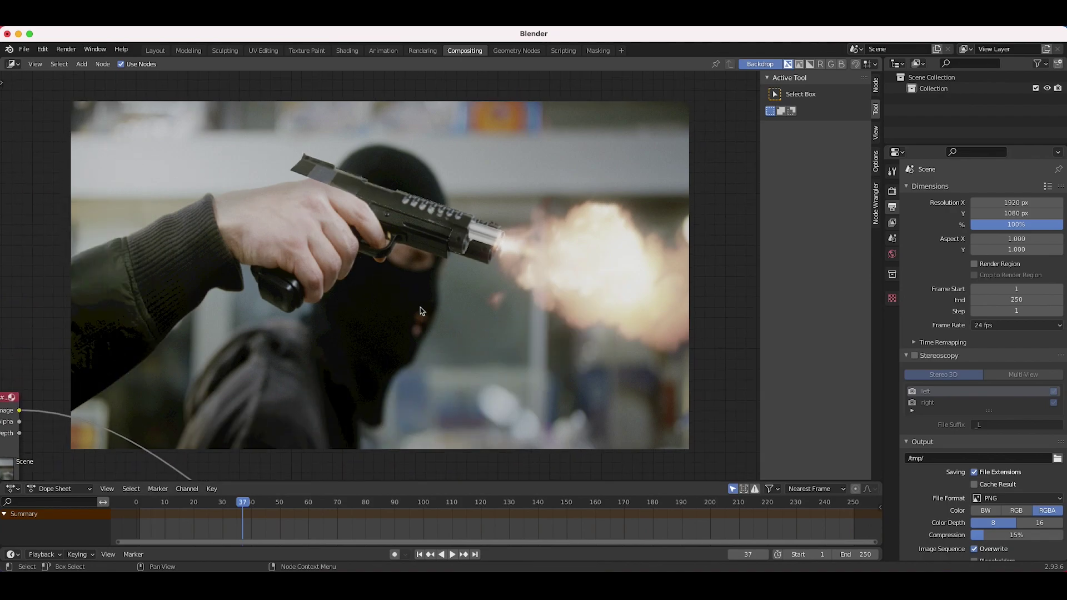
pyautogui.scroll(-10, 453, 295)
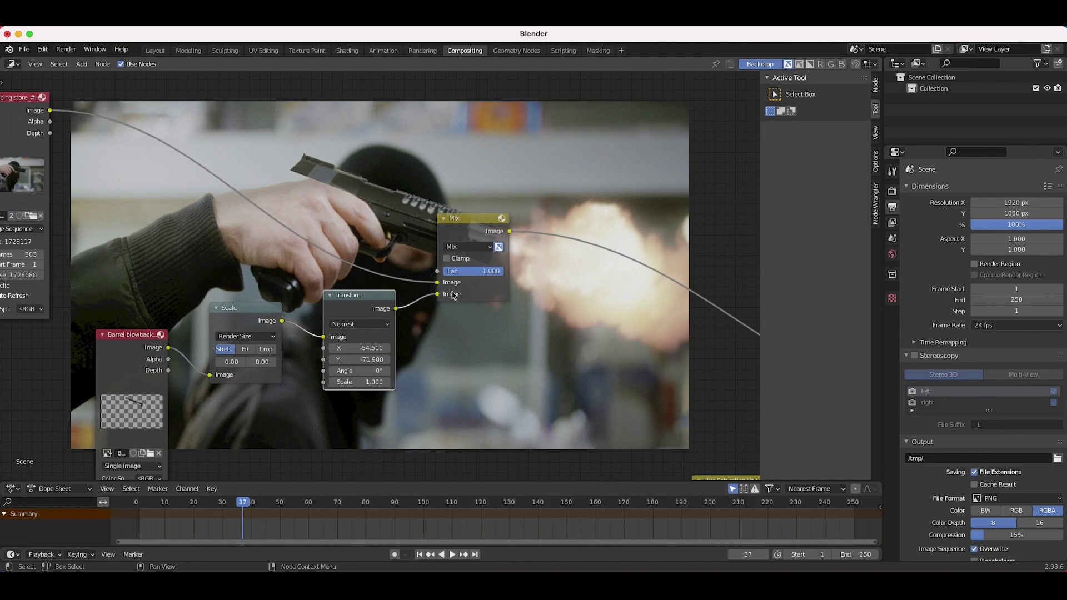
# Move the Mix and Transform nodes away from the Scale node to make room for another node
pyautogui.hscroll(-5, 422, 244)
pyautogui.click(585, 269)
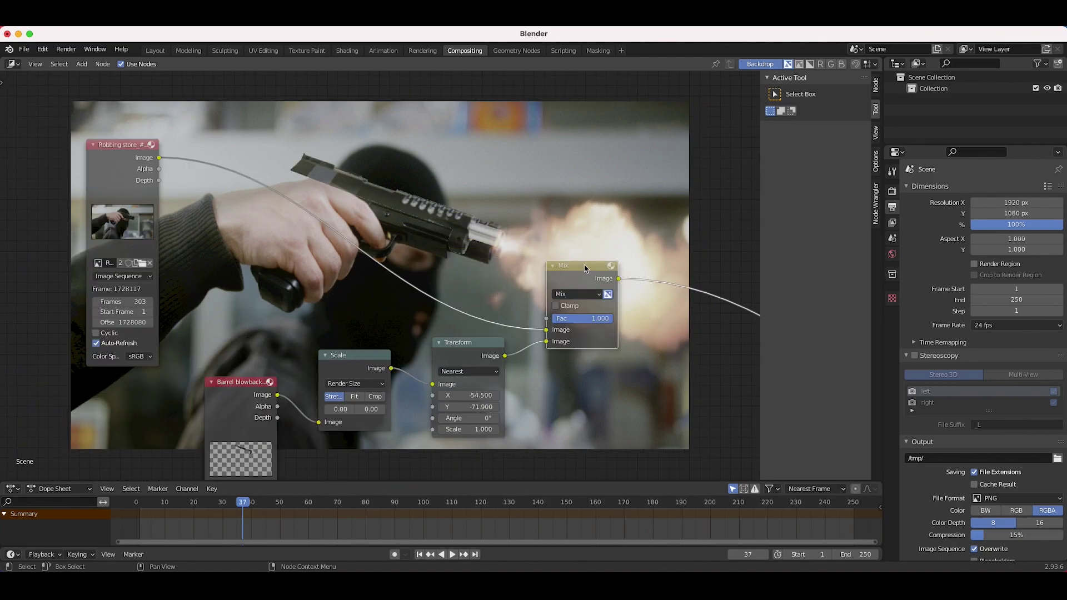
pyautogui.hscroll(5, 583, 269)
pyautogui.press('g')
pyautogui.click(582, 305)
pyautogui.scroll(-3, 583, 305)
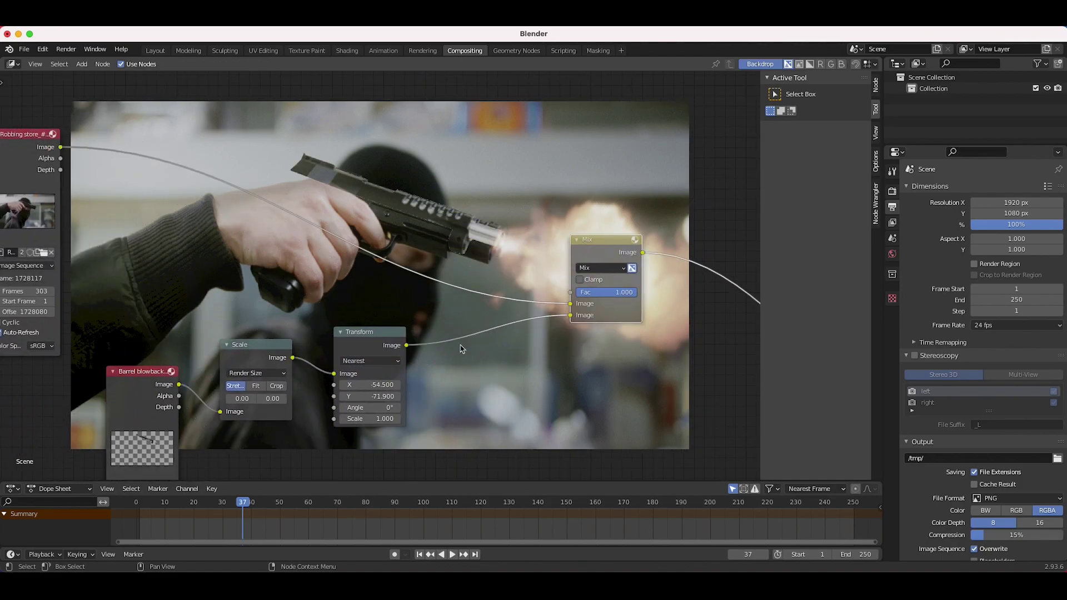
pyautogui.moveTo(368, 342); pyautogui.dragTo(474, 340)
pyautogui.hscroll(-4, 397, 339)
pyautogui.scroll(-2, 396, 339)
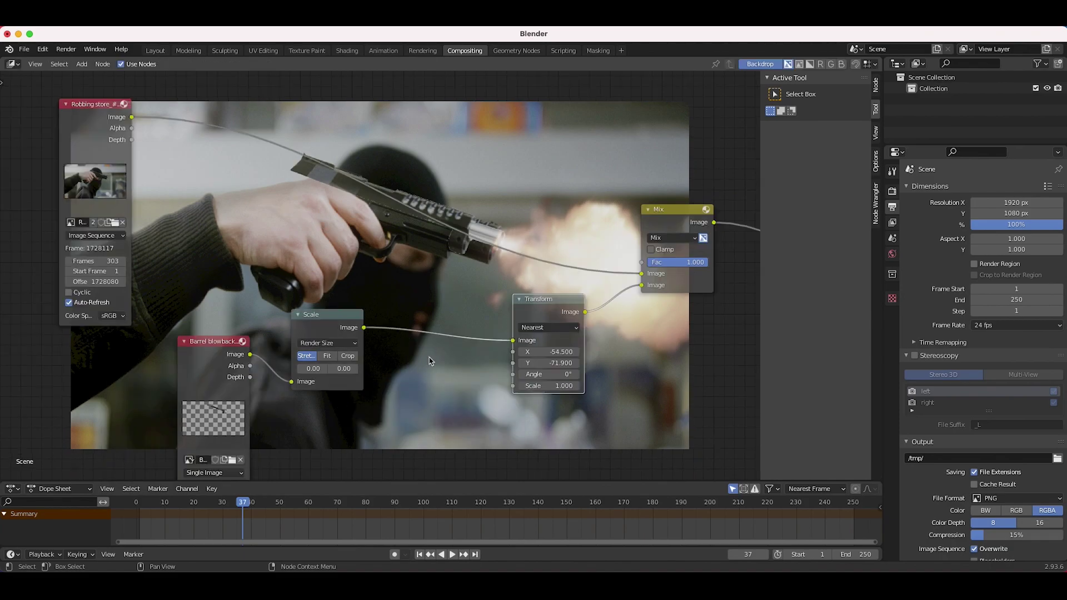
# Insert a Directional Blur node on the link between the Scale node and the Transform node
pyautogui.hscroll(-4, 429, 361)
pyautogui.scroll(-1, 429, 362)
pyautogui.hotkey('shift', 'a')
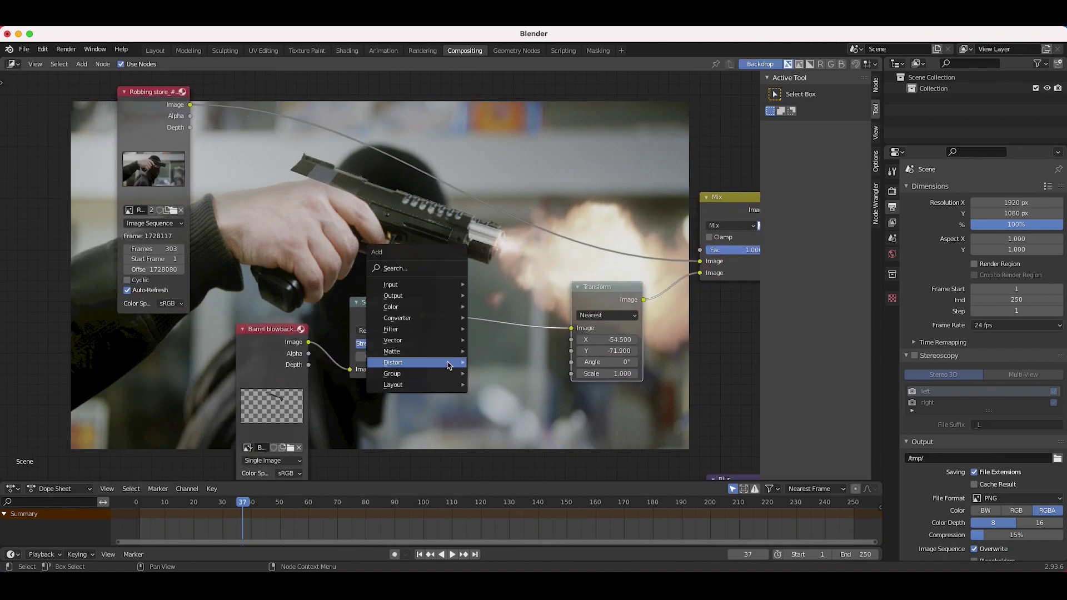
pyautogui.moveTo(398, 333)
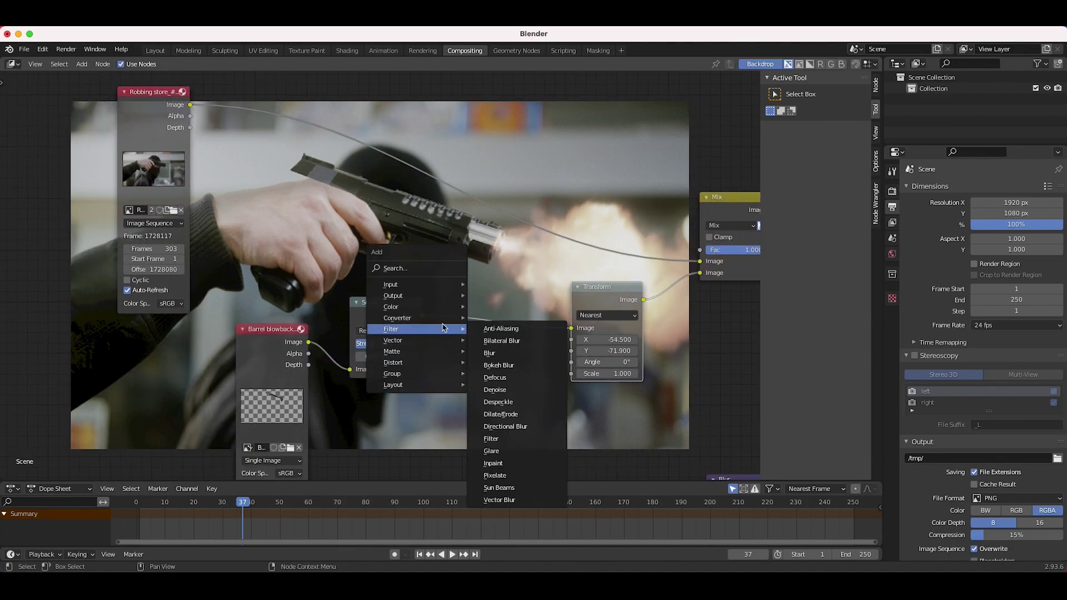
pyautogui.click(507, 431)
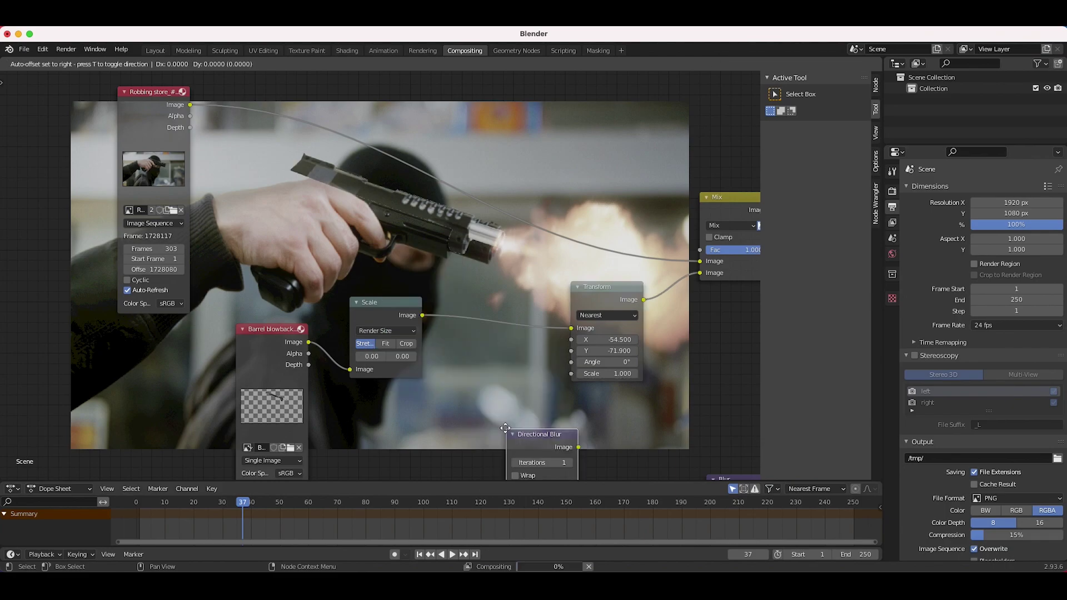
pyautogui.click(501, 378)
pyautogui.moveTo(494, 378); pyautogui.dragTo(536, 377)
pyautogui.moveTo(447, 204); pyautogui.dragTo(344, 180, button='middle')
pyautogui.scroll(1, 389, 334)
# Set the Directional Blur node's distance to 0.05
pyautogui.doubleClick(458, 350)
pyautogui.press('BackSpace')
pyautogui.write('.05')
pyautogui.press('Return')
# Raise the Directional Blur node's iterations to 7
pyautogui.scroll(5, 438, 227)
pyautogui.scroll(-4, 432, 275)
pyautogui.scroll(-1, 486, 276)
pyautogui.hscroll(1, 324, 331)
pyautogui.hscroll(3, 323, 328)
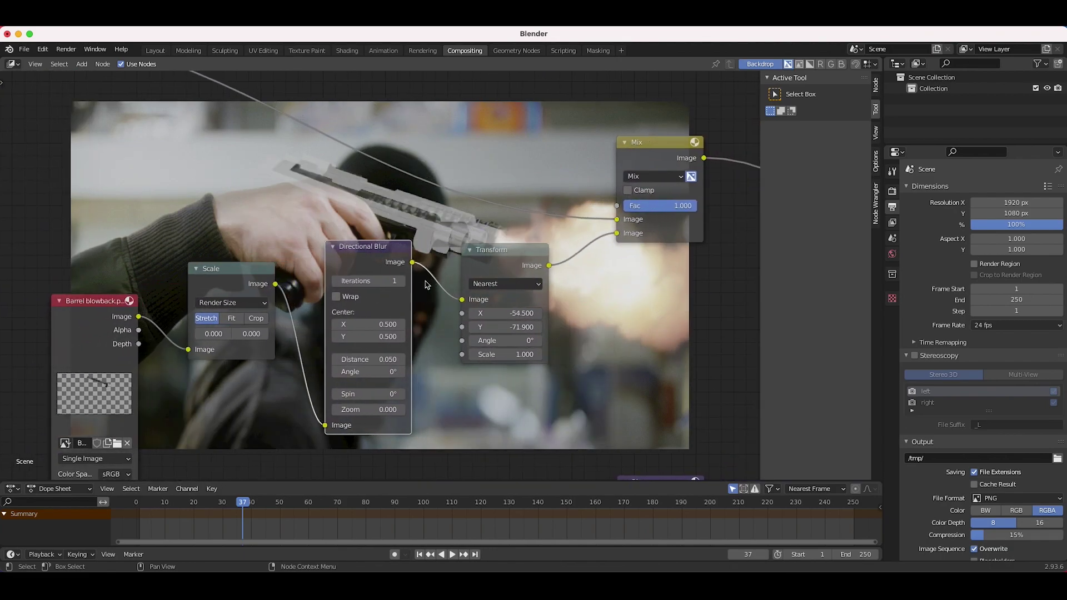
pyautogui.moveTo(399, 283); pyautogui.dragTo(422, 284)
pyautogui.click(401, 284)
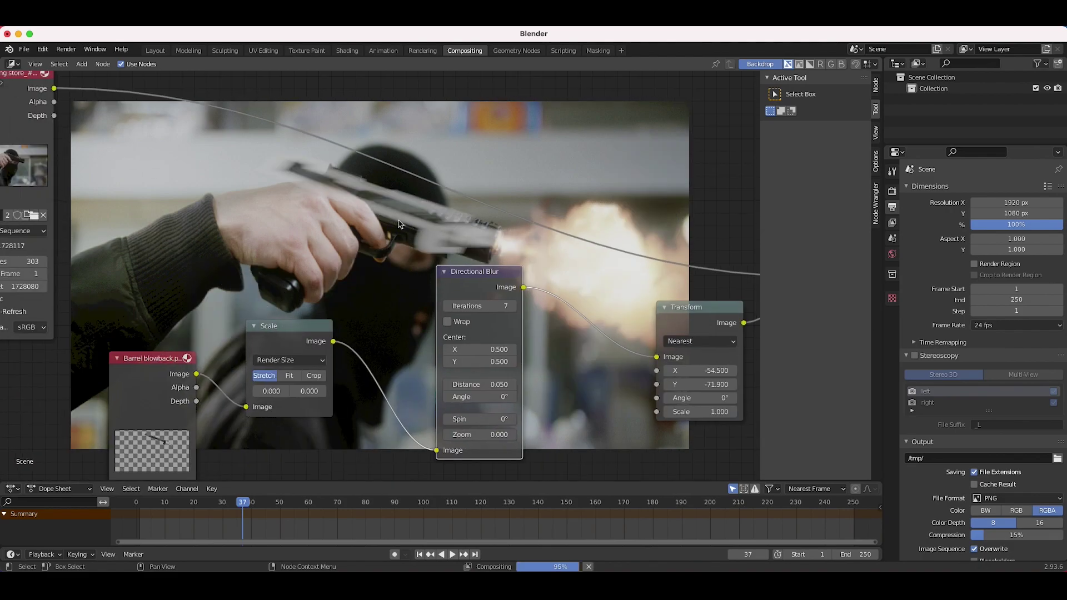
pyautogui.scroll(-2, 402, 221)
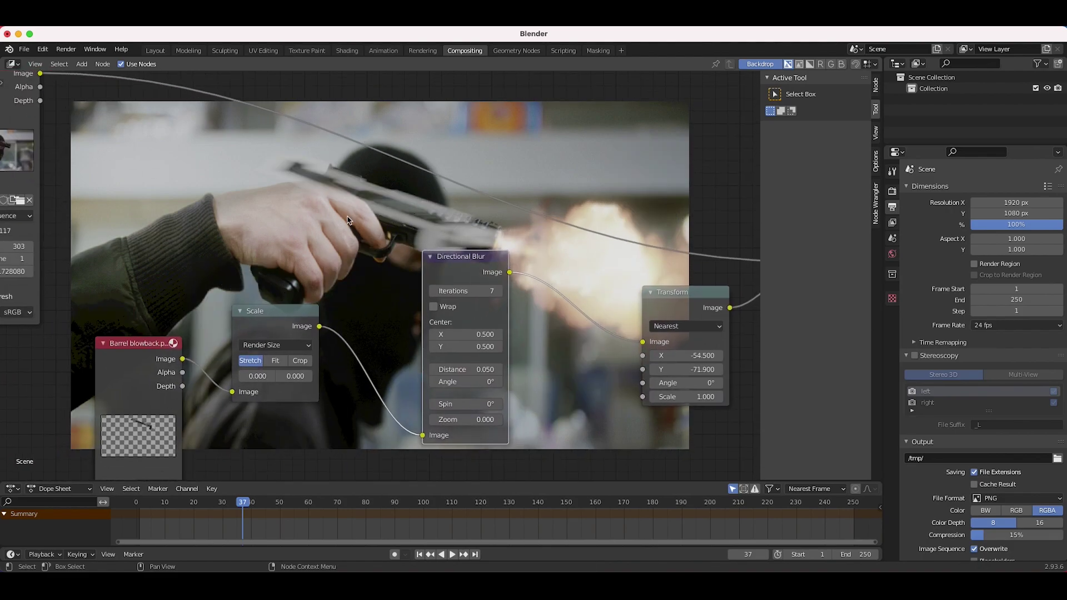
# Set the Directional Blur node's angle to 17.9° to align the blur with the gun barrel
pyautogui.scroll(1, 423, 319)
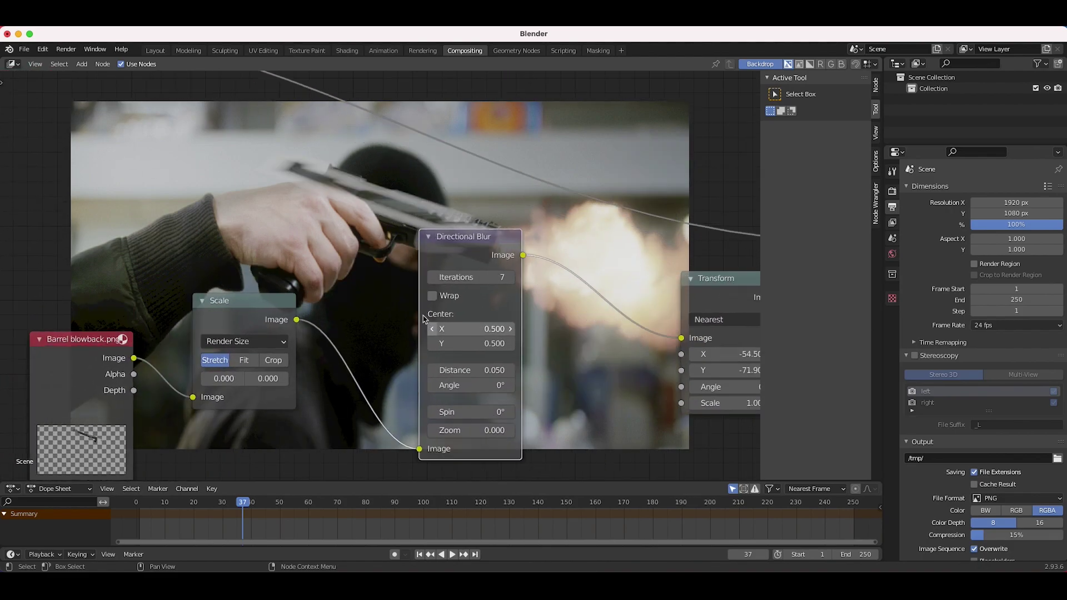
pyautogui.scroll(2, 424, 318)
pyautogui.scroll(-1, 424, 318)
pyautogui.hscroll(-2, 472, 389)
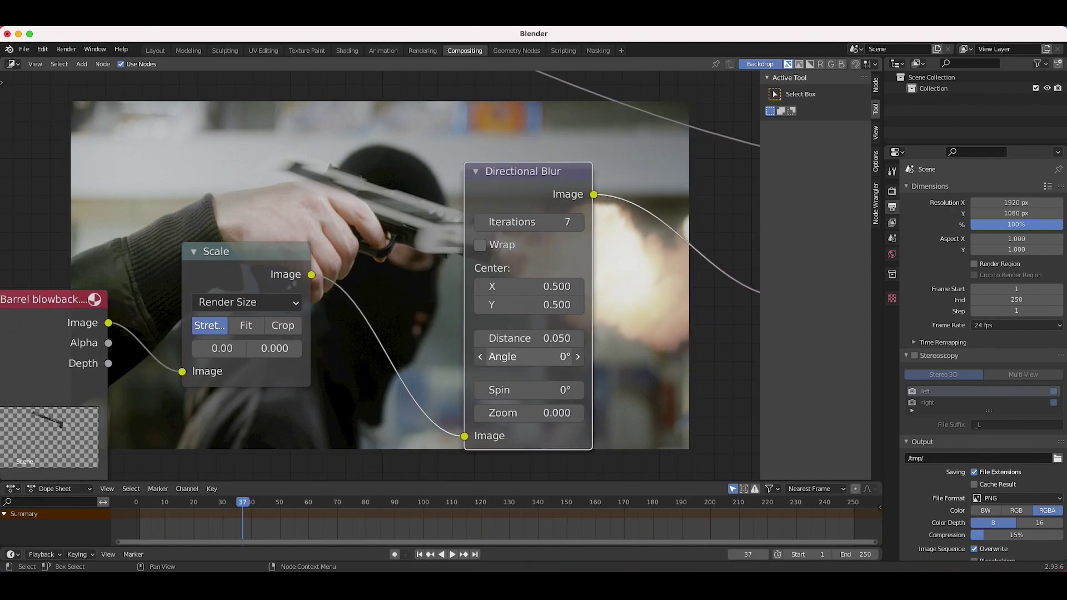
pyautogui.moveTo(523, 357)
pyautogui.mouseDown()
pyautogui.moveTo(534, 358)
pyautogui.moveTo(523, 362)
pyautogui.mouseUp()
pyautogui.moveTo(517, 361); pyautogui.dragTo(602, 408, button='middle')
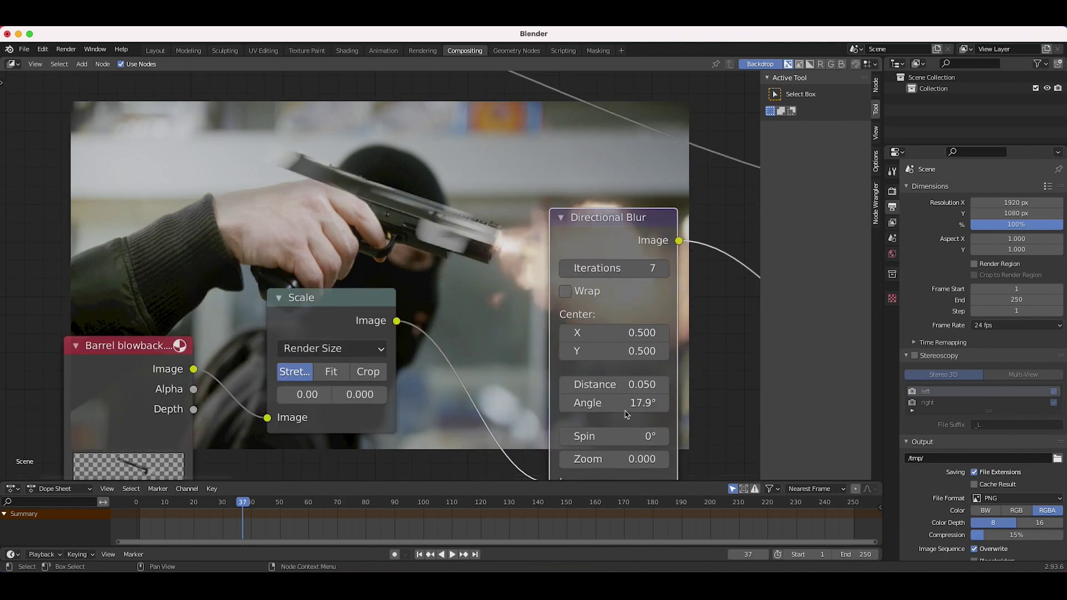
# Reduce the Directional Blur node's distance to 0.02 and its iterations to 6
pyautogui.click(609, 387)
pyautogui.click(609, 387)
pyautogui.write('2')
pyautogui.press('Return')
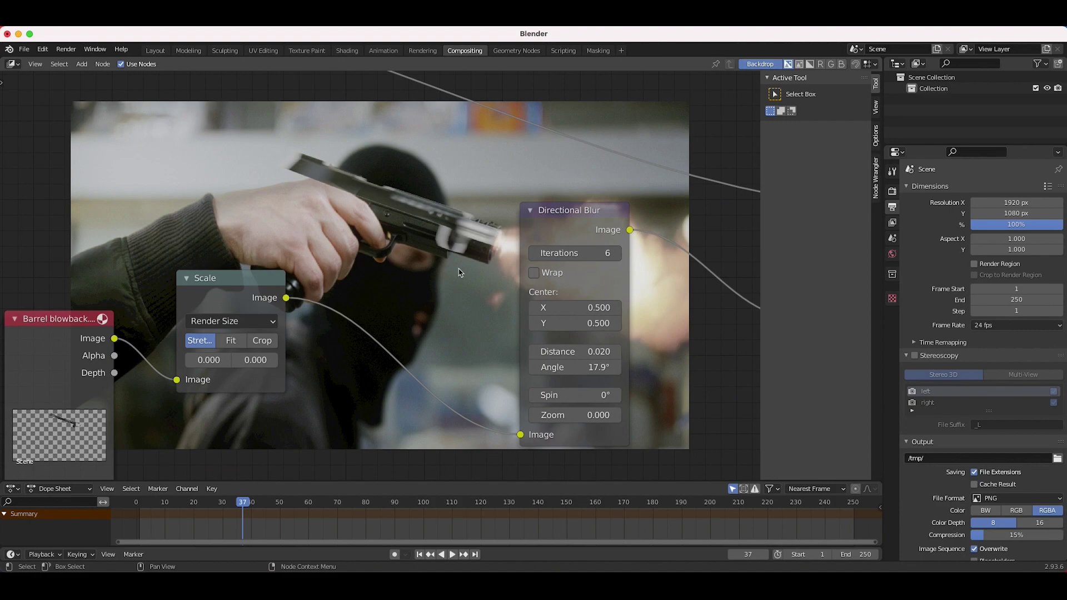
pyautogui.moveTo(416, 254); pyautogui.dragTo(400, 275, button='middle')
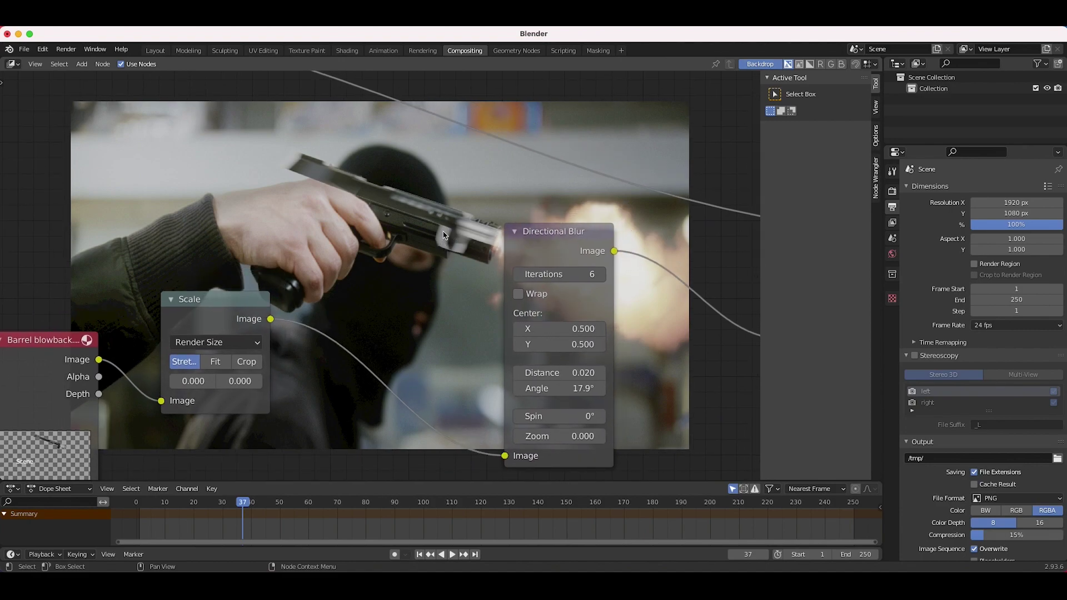
pyautogui.moveTo(439, 266); pyautogui.dragTo(368, 249, button='middle')
# Link the Scale node's image output directly to the Transform node, bypassing the Directional Blur node
pyautogui.moveTo(200, 301); pyautogui.dragTo(710, 321)
pyautogui.moveTo(380, 187); pyautogui.dragTo(433, 257, button='middle')
pyautogui.press('v')
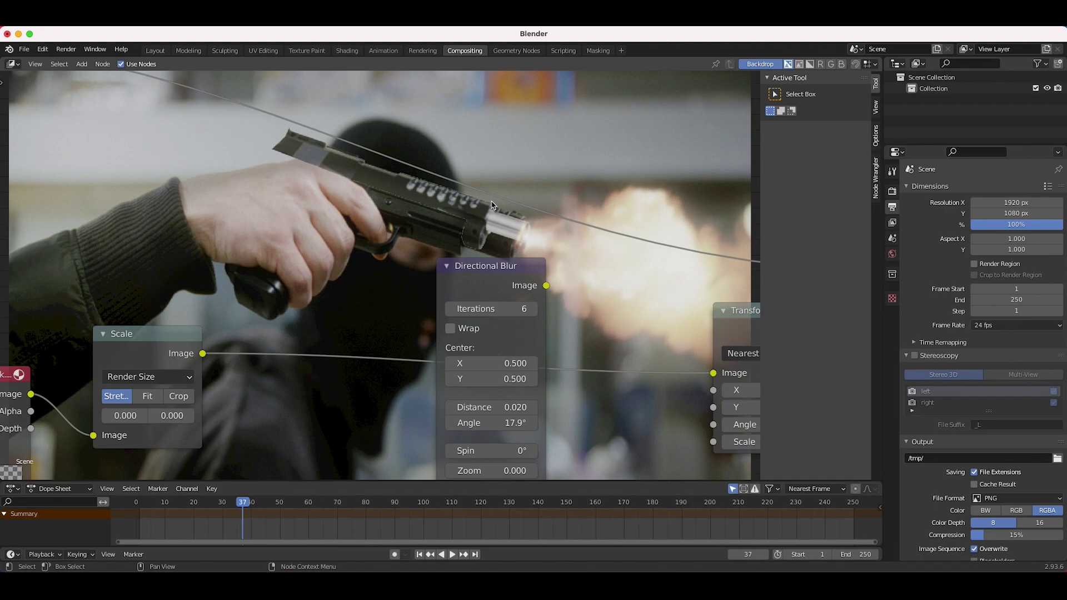
pyautogui.moveTo(461, 228); pyautogui.dragTo(580, 128, button='middle')
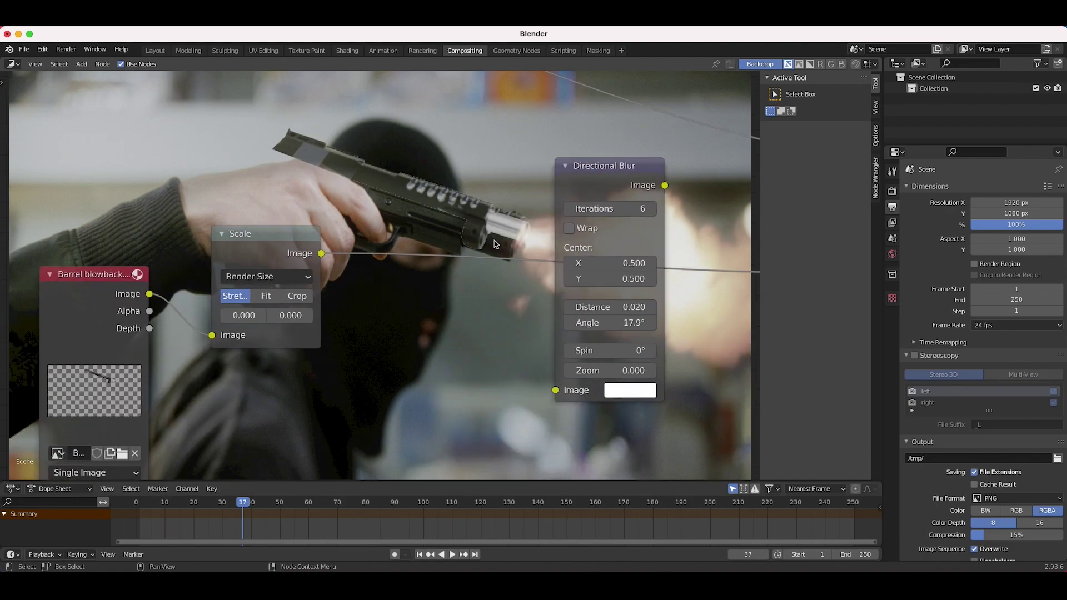
# Insert a Color Key node on the link between the Scale node and the Transform node
pyautogui.hotkey('shift', 'a')
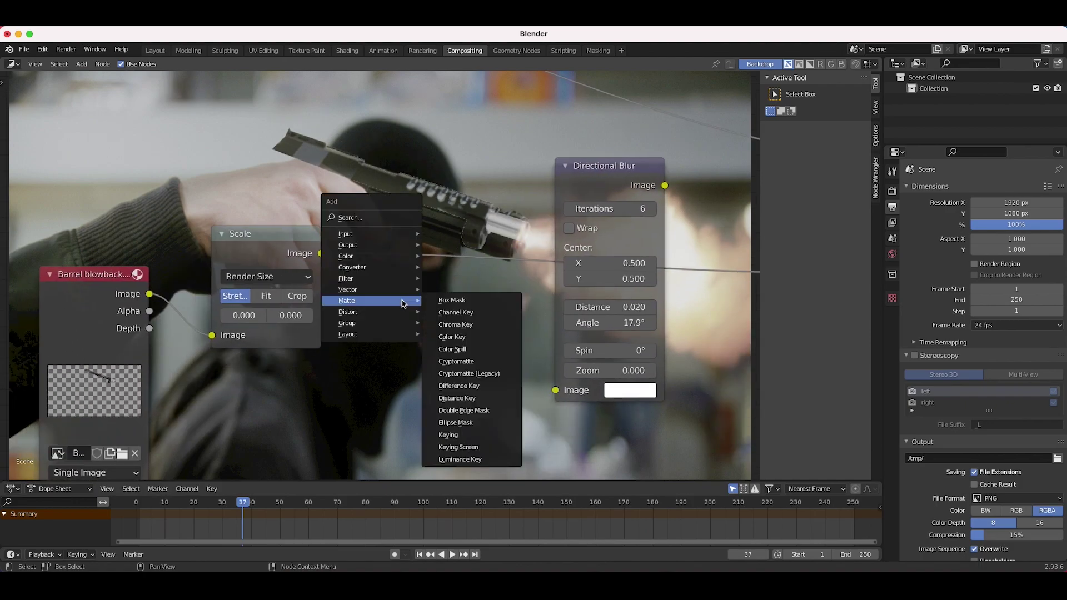
pyautogui.click(452, 337)
pyautogui.click(391, 184)
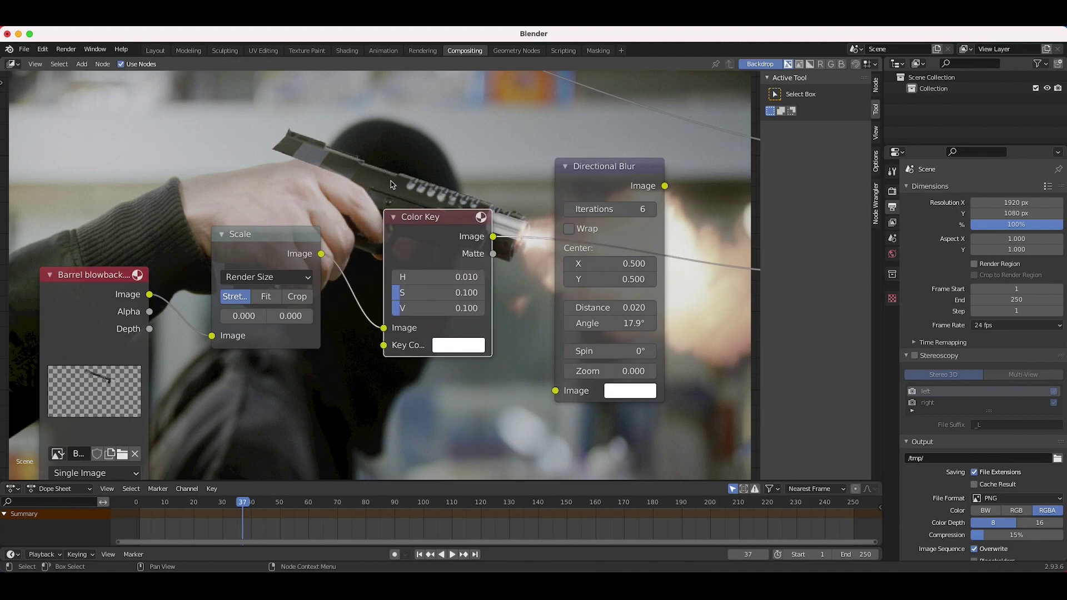
pyautogui.scroll(8, 414, 185)
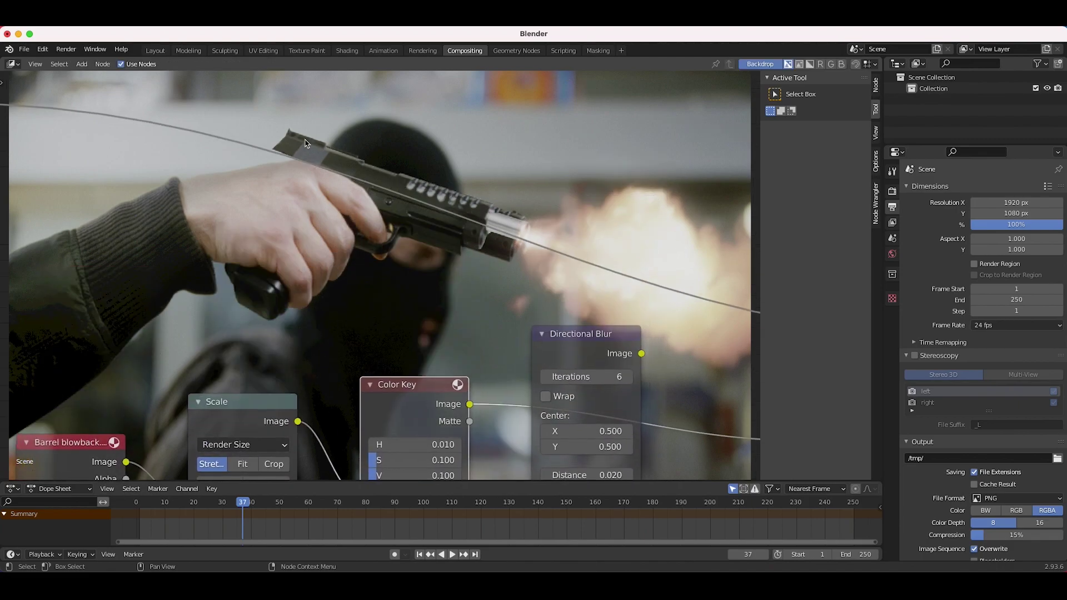
# Reinsert the Directional Blur node on the link between the Color Key node and the Transform node
pyautogui.scroll(-4, 495, 253)
pyautogui.hscroll(4, 495, 252)
pyautogui.moveTo(481, 248); pyautogui.dragTo(529, 281)
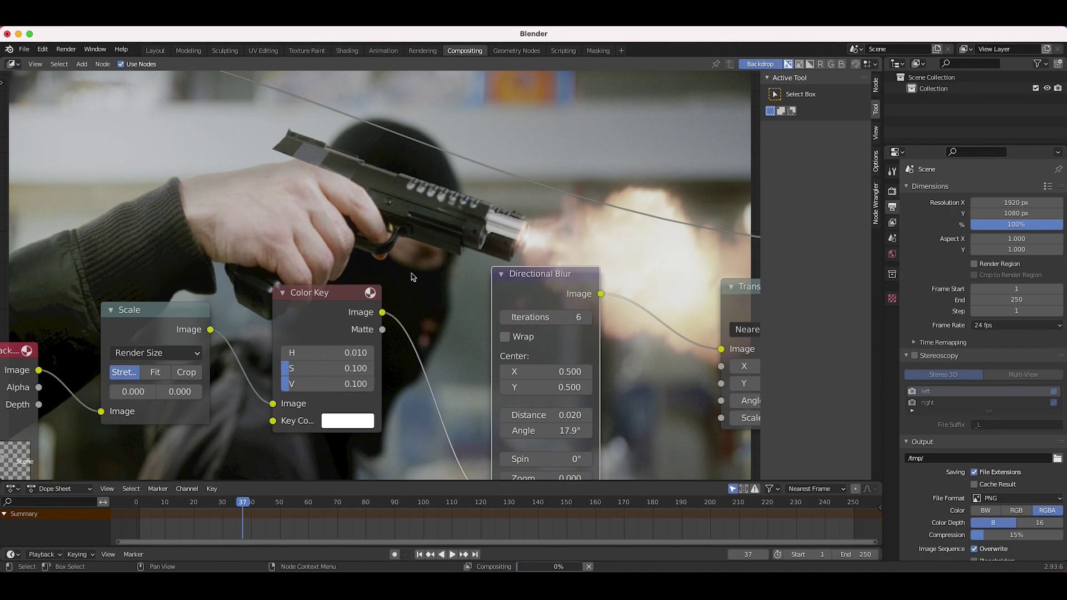
pyautogui.scroll(3, 501, 231)
pyautogui.hscroll(2, 501, 231)
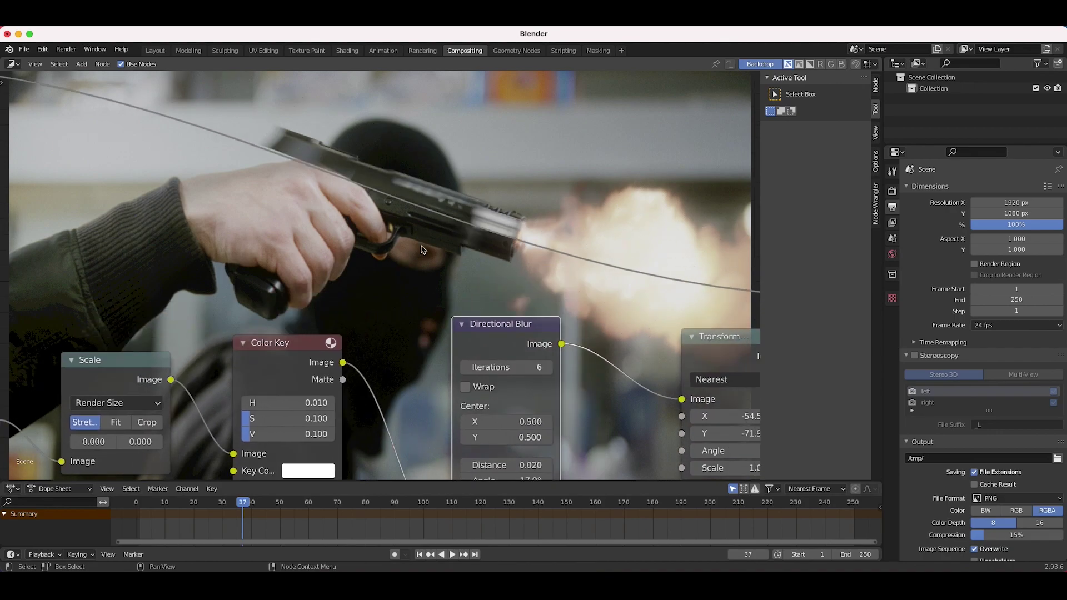
# Lower the Directional Blur node's distance to 0.01
pyautogui.scroll(-6, 428, 257)
pyautogui.hscroll(6, 428, 257)
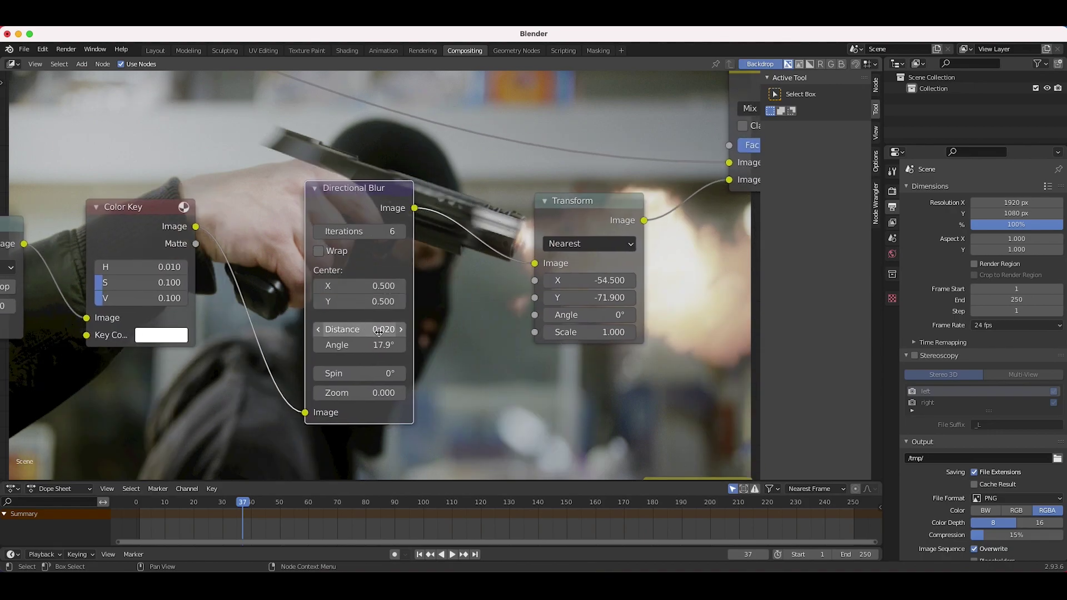
pyautogui.moveTo(358, 330); pyautogui.dragTo(351, 329)
pyautogui.scroll(7, 417, 271)
pyautogui.hscroll(3, 417, 270)
pyautogui.hscroll(2, 500, 250)
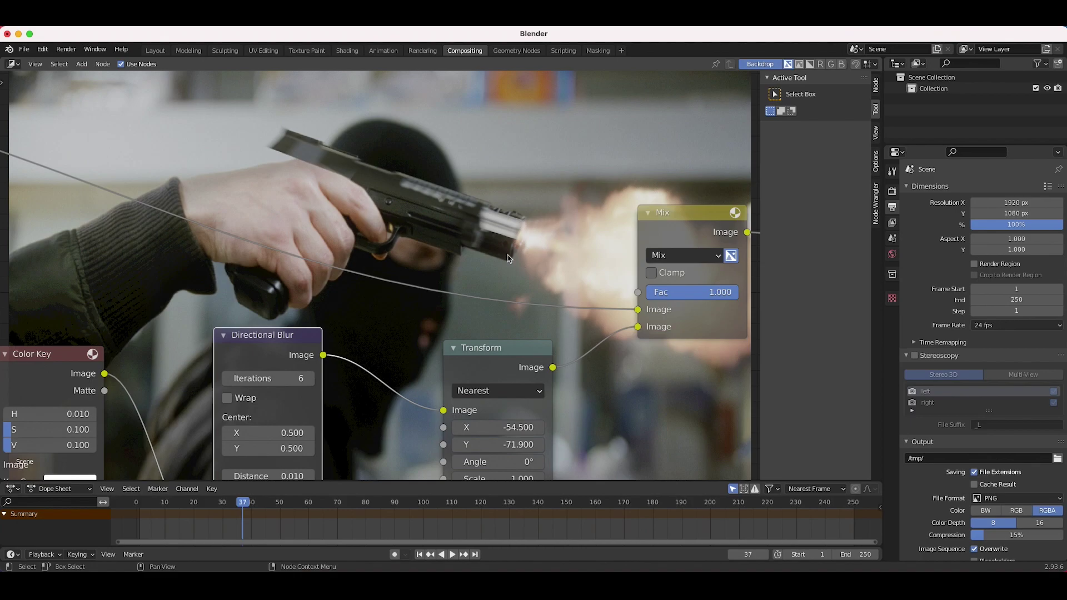
# Examine how the blurred blowback barrel blends with the gun in the composited frame
pyautogui.scroll(-3, 456, 244)
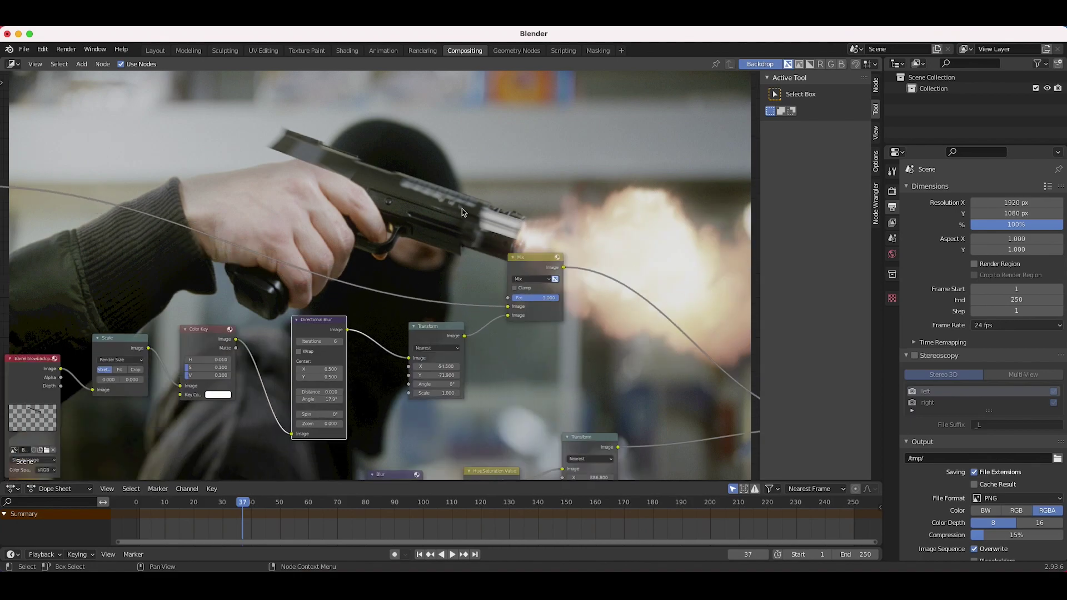
pyautogui.press('v')
pyautogui.scroll(-1, 485, 204)
pyautogui.scroll(-10, 486, 204)
pyautogui.hscroll(-5, 485, 204)
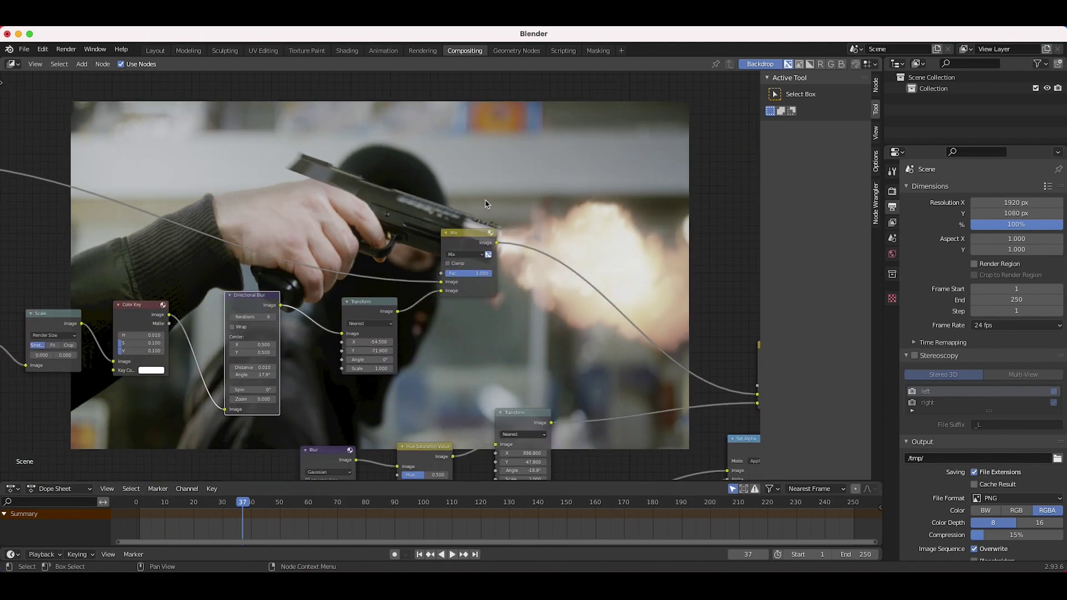
pyautogui.scroll(5, 485, 204)
pyautogui.hscroll(3, 485, 204)
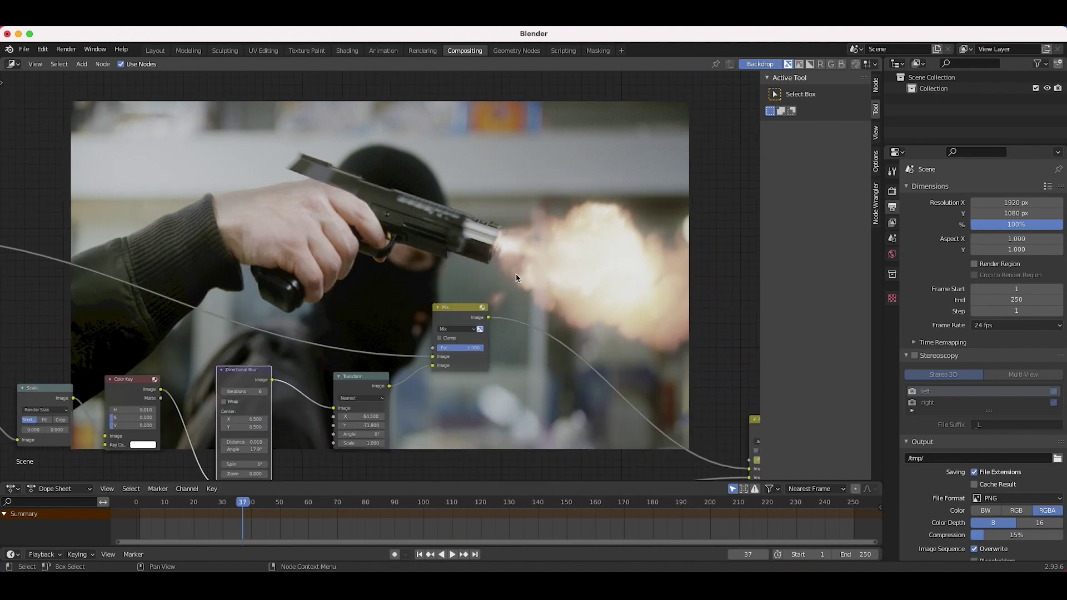
pyautogui.scroll(-2, 381, 205)
pyautogui.hscroll(-2, 380, 206)
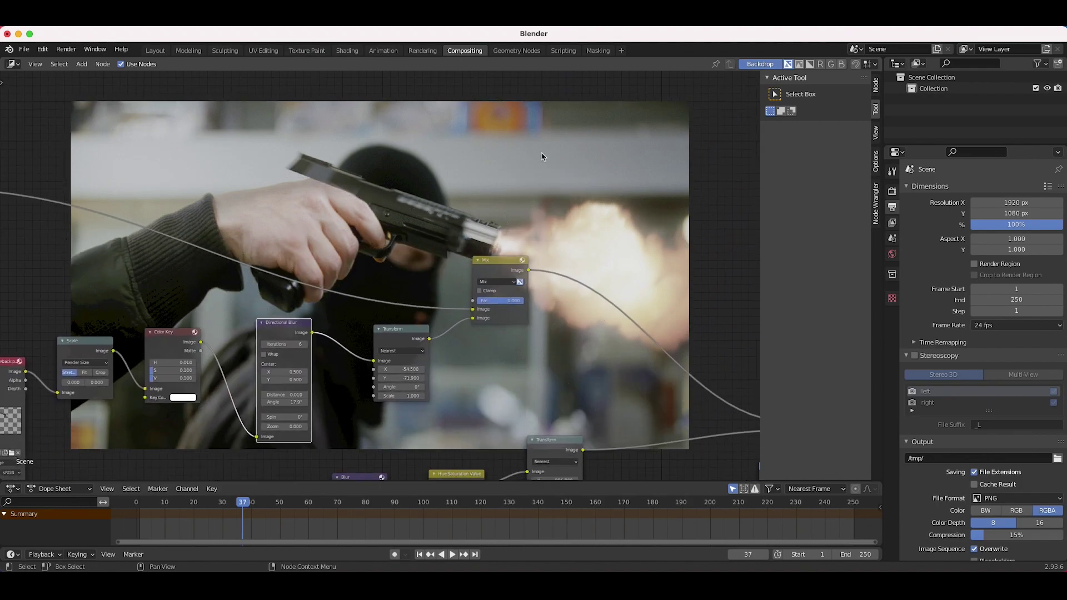
# Move the barrel's Transform node farther from the Directional Blur node and set its Y offset to -69.7
pyautogui.scroll(-3, 564, 167)
pyautogui.hscroll(-1, 565, 167)
pyautogui.scroll(4, 337, 290)
pyautogui.hscroll(-2, 337, 290)
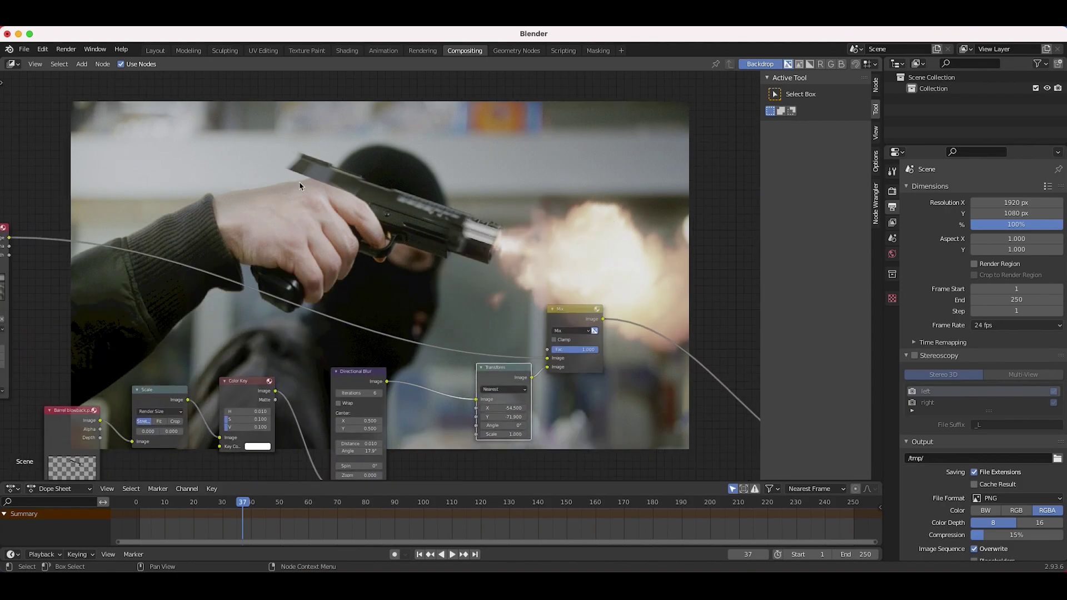
pyautogui.scroll(-4, 476, 357)
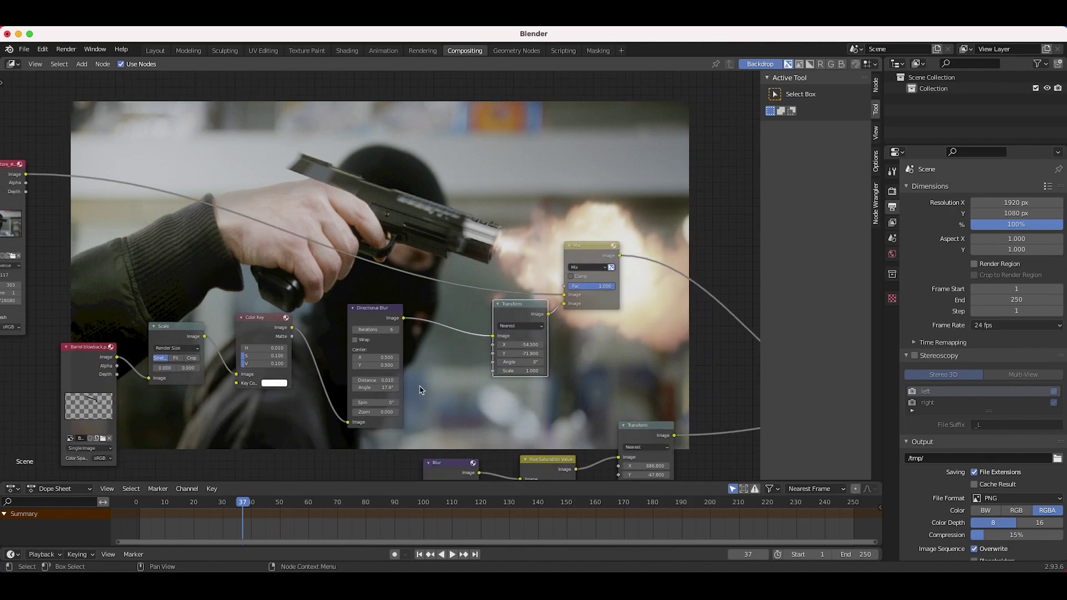
pyautogui.scroll(2, 401, 221)
pyautogui.hscroll(-3, 402, 220)
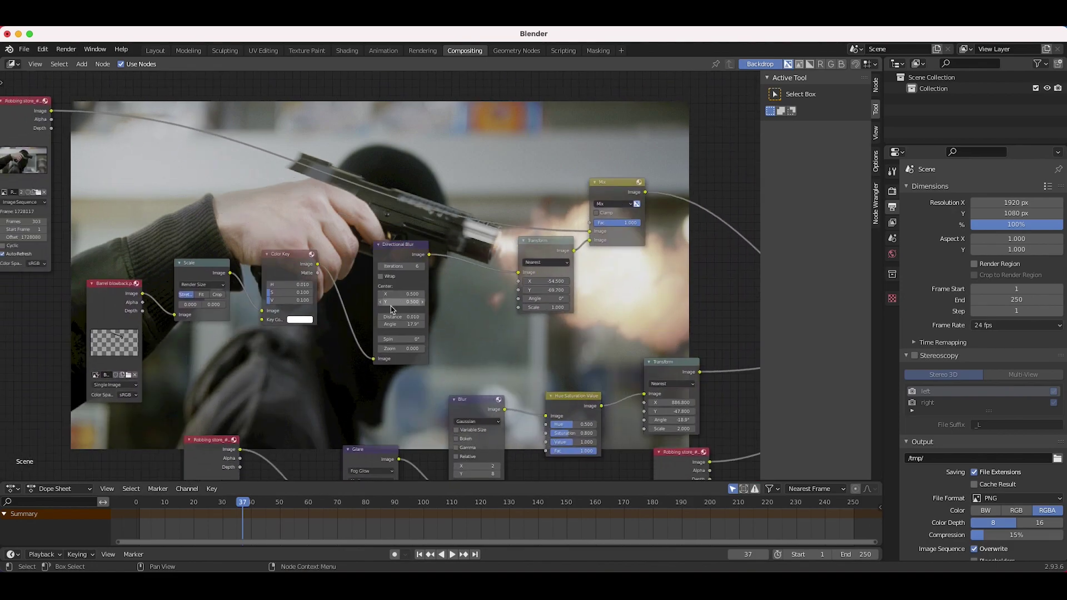
# Insert a Blur node on the link between the Directional Blur node and the Transform node
pyautogui.hotkey('shift', 'a')
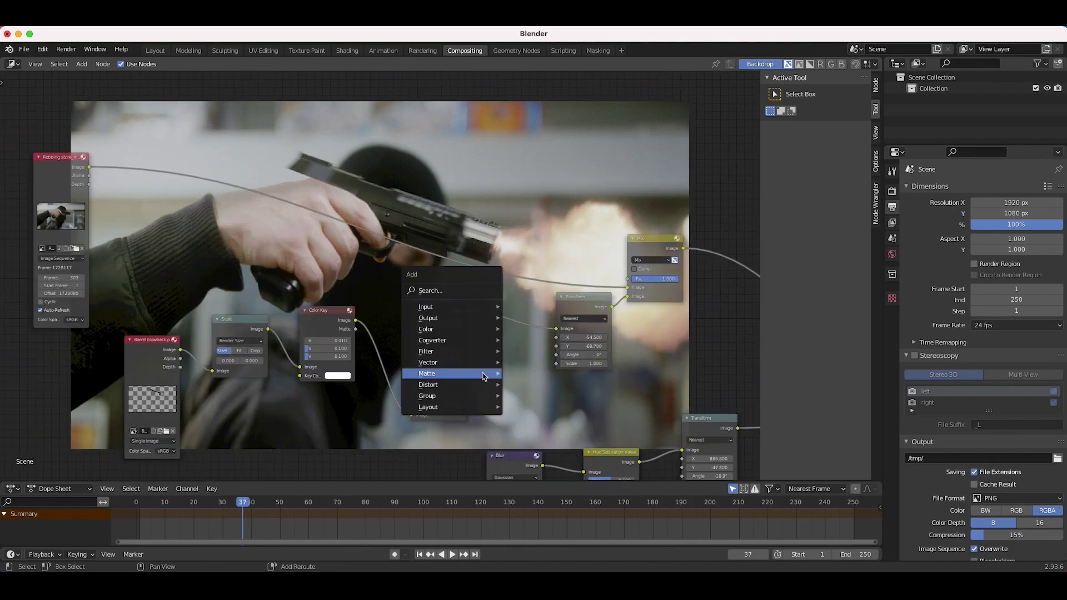
pyautogui.moveTo(442, 353)
pyautogui.click(514, 377)
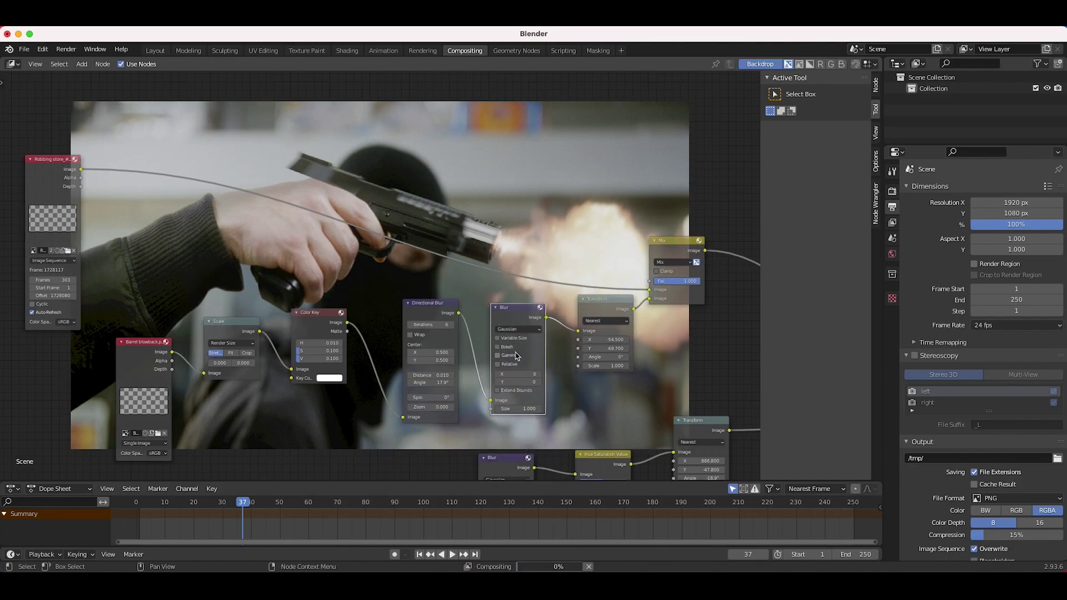
# Set the new Blur node's size to 2 in X and 4 in Y
pyautogui.scroll(3, 517, 425)
pyautogui.click(517, 428)
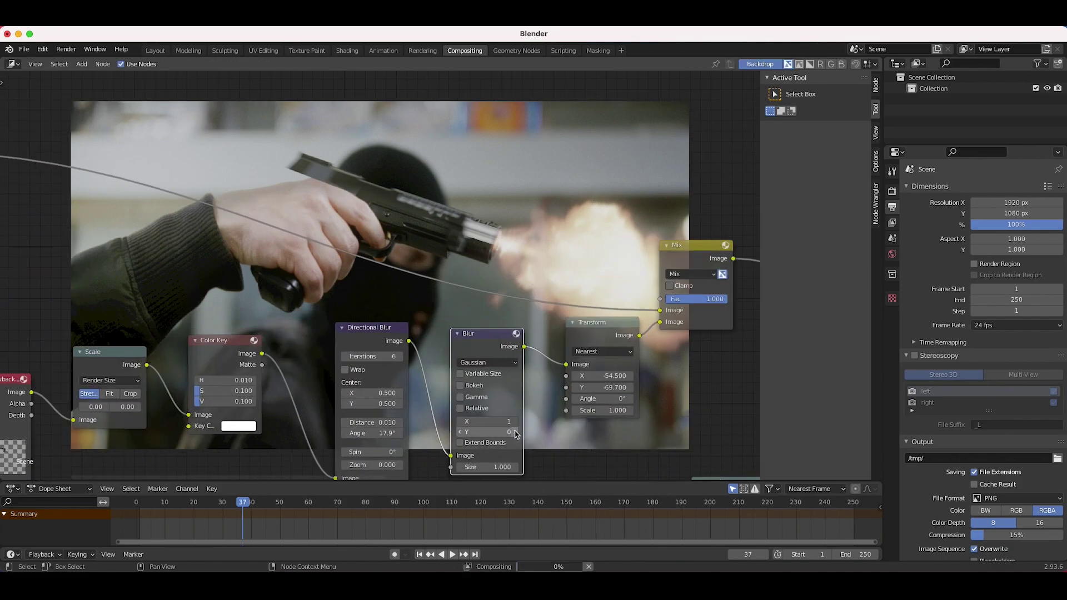
pyautogui.click(514, 432)
pyautogui.click(513, 422)
pyautogui.click(513, 432)
pyautogui.click(513, 433)
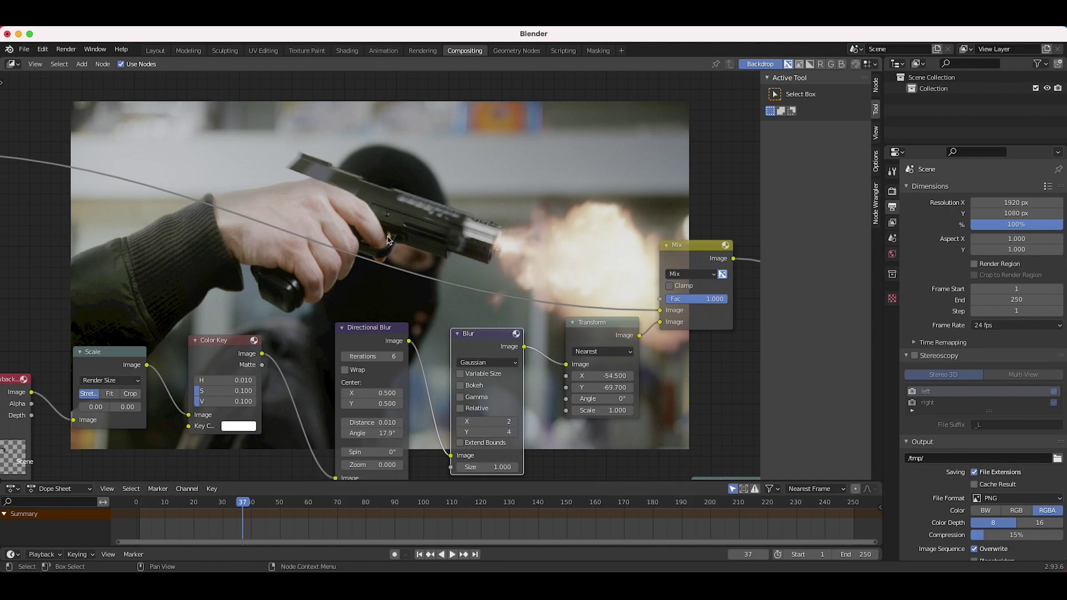
# Examine the softened barrel against the rest of the gun in the backdrop at different sizes
pyautogui.moveTo(456, 246); pyautogui.dragTo(419, 194, button='middle')
pyautogui.hscroll(5, 373, 293)
pyautogui.hscroll(-3, 373, 293)
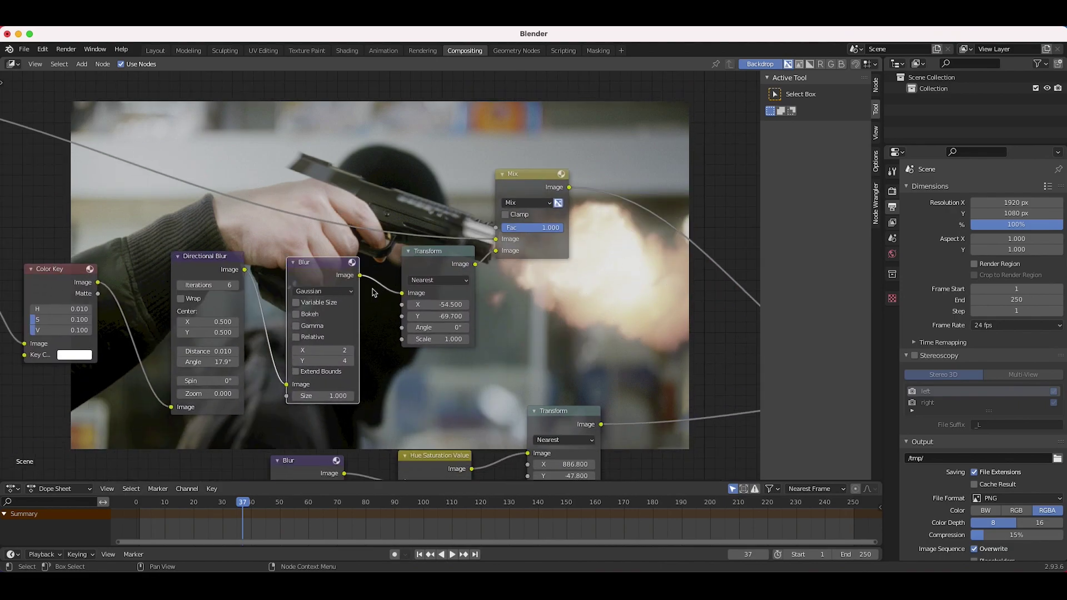
pyautogui.press('v')
pyautogui.scroll(-4, 542, 236)
pyautogui.hscroll(5, 542, 236)
pyautogui.scroll(3, 542, 236)
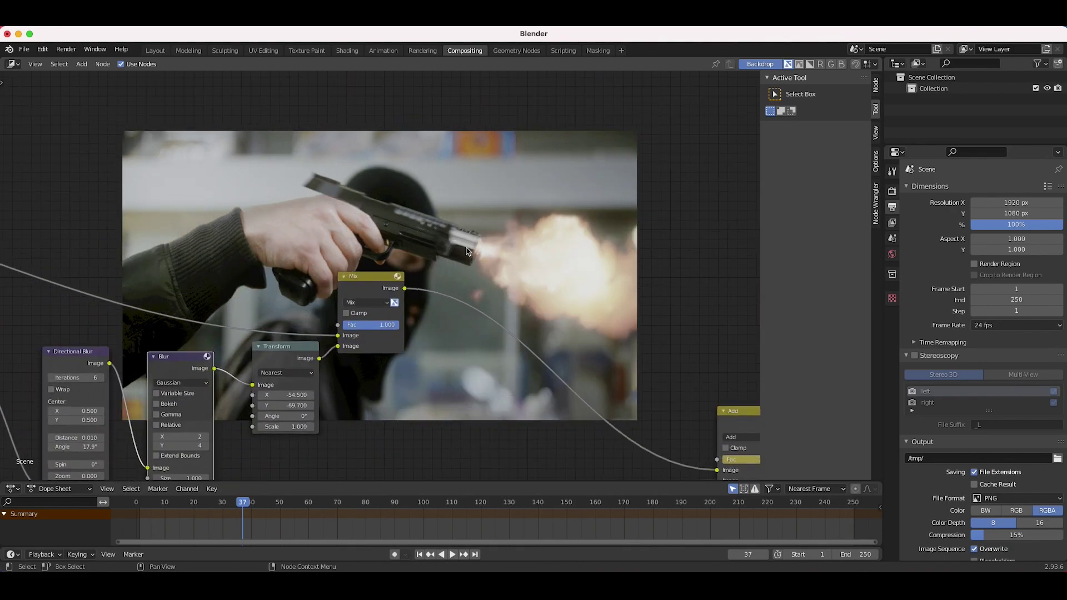
pyautogui.scroll(2, 345, 328)
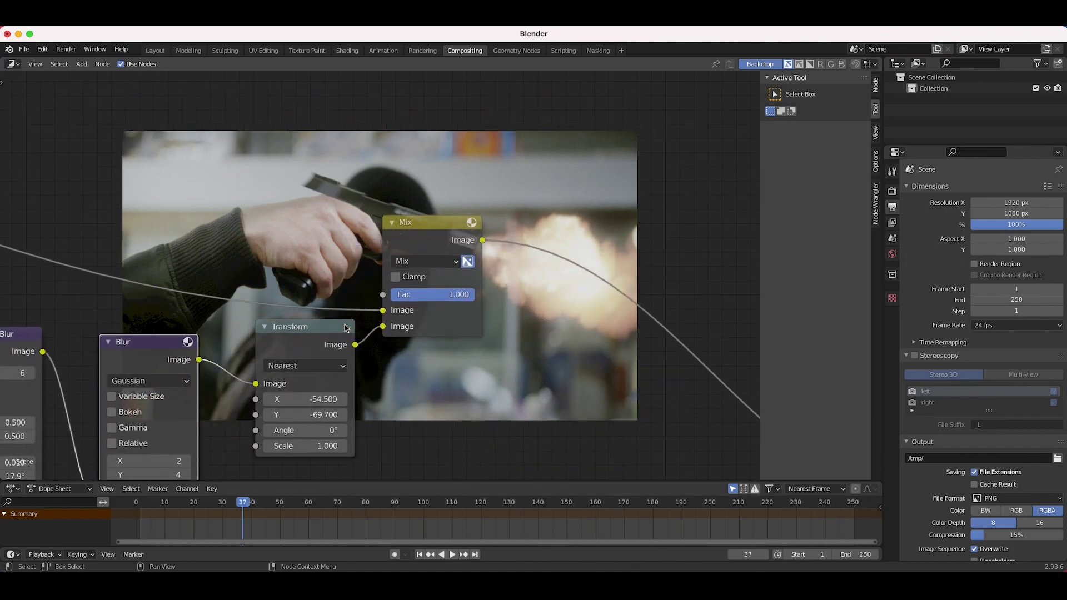
# Keyframe the barrel Mix node's factor at 0 on frame 36
pyautogui.hotkey('alt', 'v')
pyautogui.press('Left')
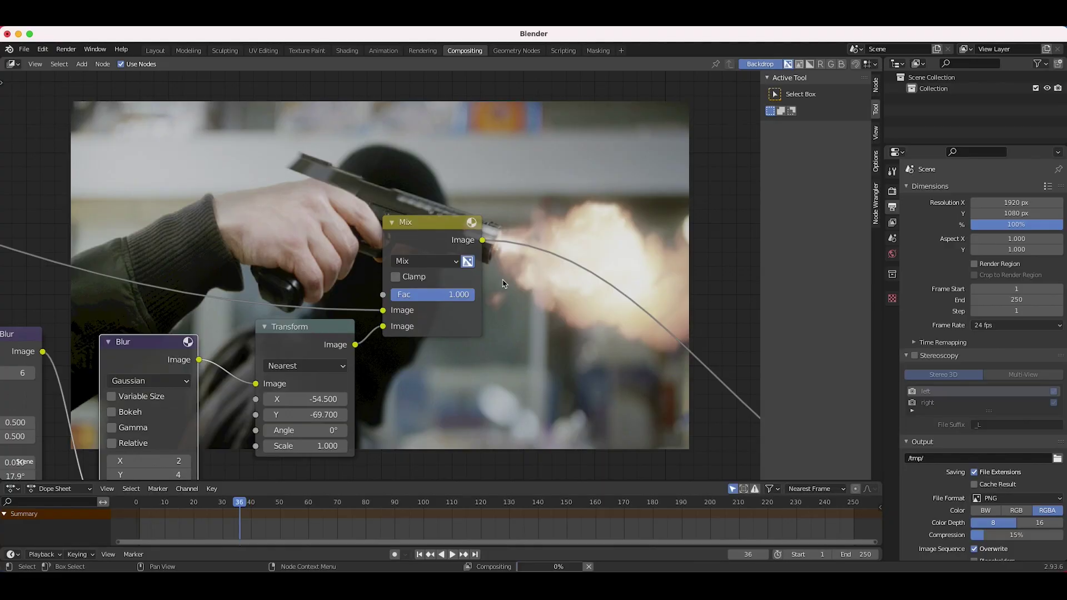
pyautogui.moveTo(448, 296); pyautogui.dragTo(389, 297)
pyautogui.press('i')
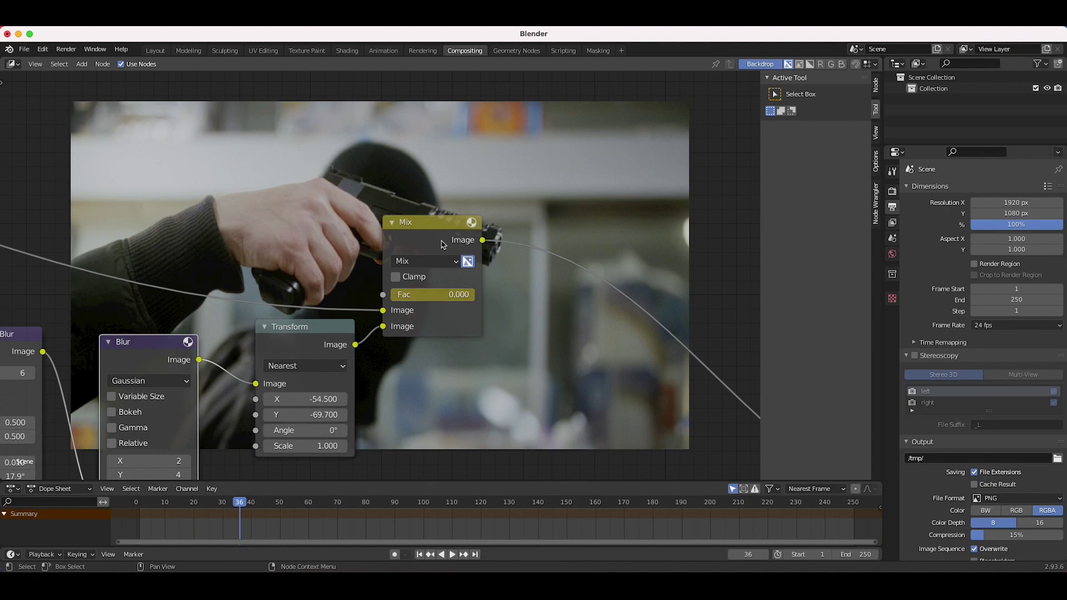
# Keyframe the barrel Mix node's factor at 1 on frame 37
pyautogui.scroll(5, 446, 232)
pyautogui.press('Right')
pyautogui.moveTo(448, 376); pyautogui.dragTo(482, 376)
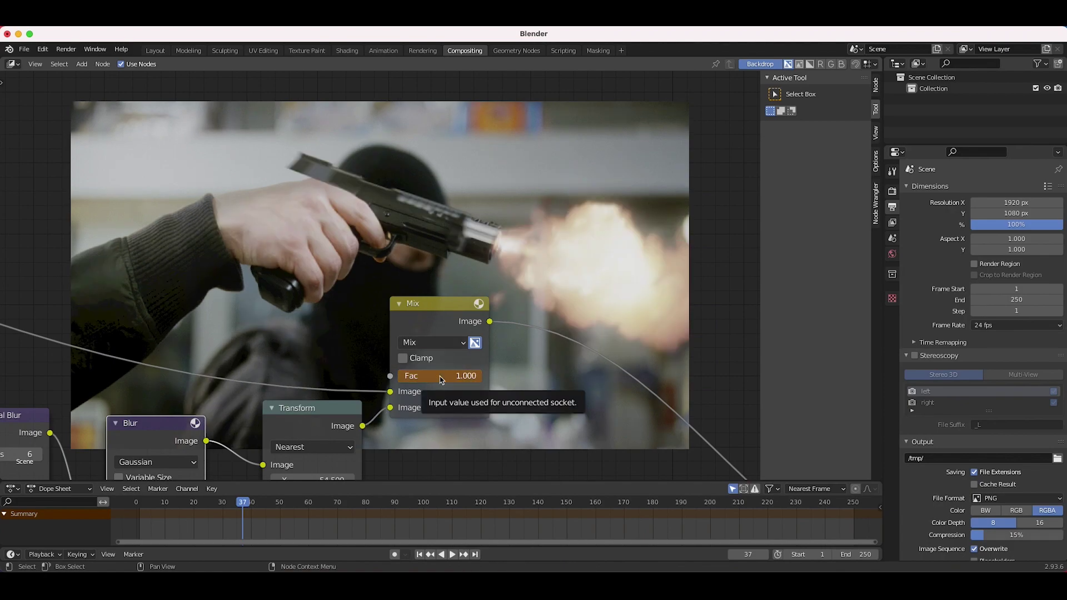
pyautogui.press('i')
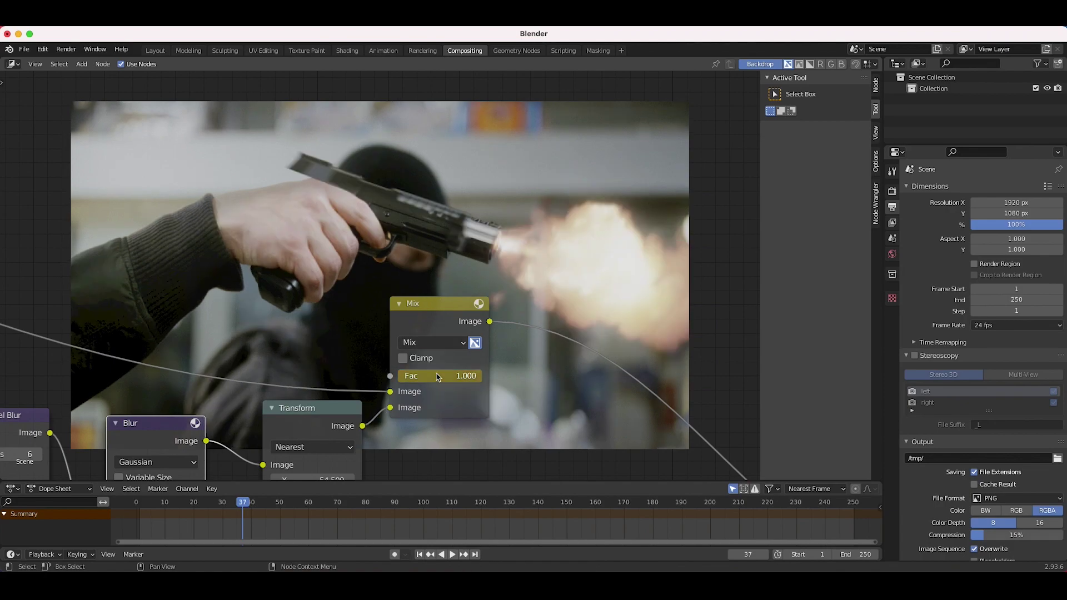
# Keyframe the barrel Mix node's factor at 0 on frame 39, and step back through the preceding frames
pyautogui.press('Right')
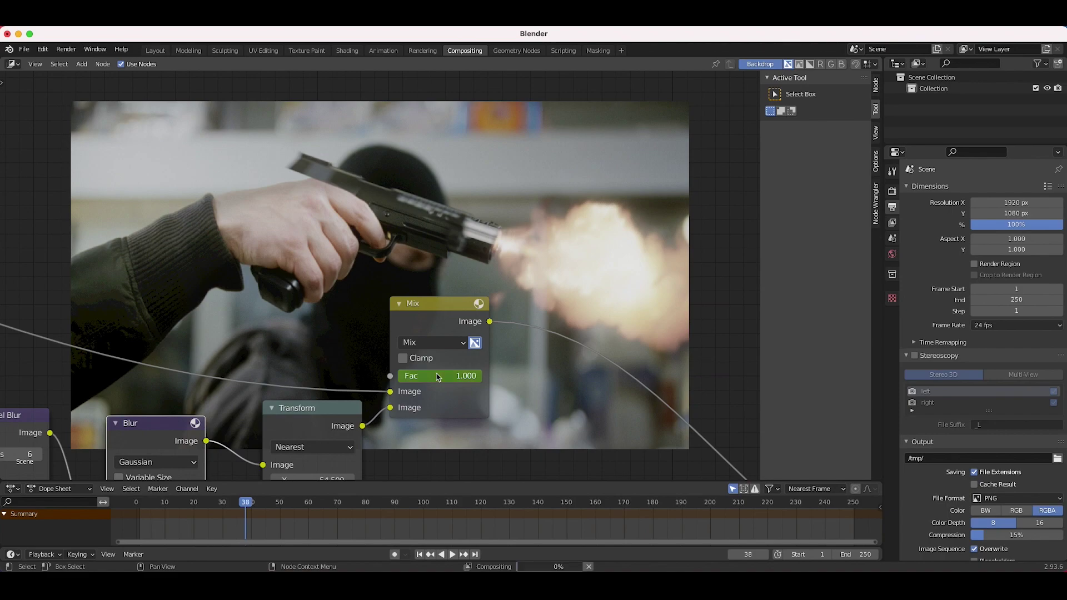
pyautogui.press('Right')
pyautogui.click(438, 376)
pyautogui.write('0')
pyautogui.press('Return')
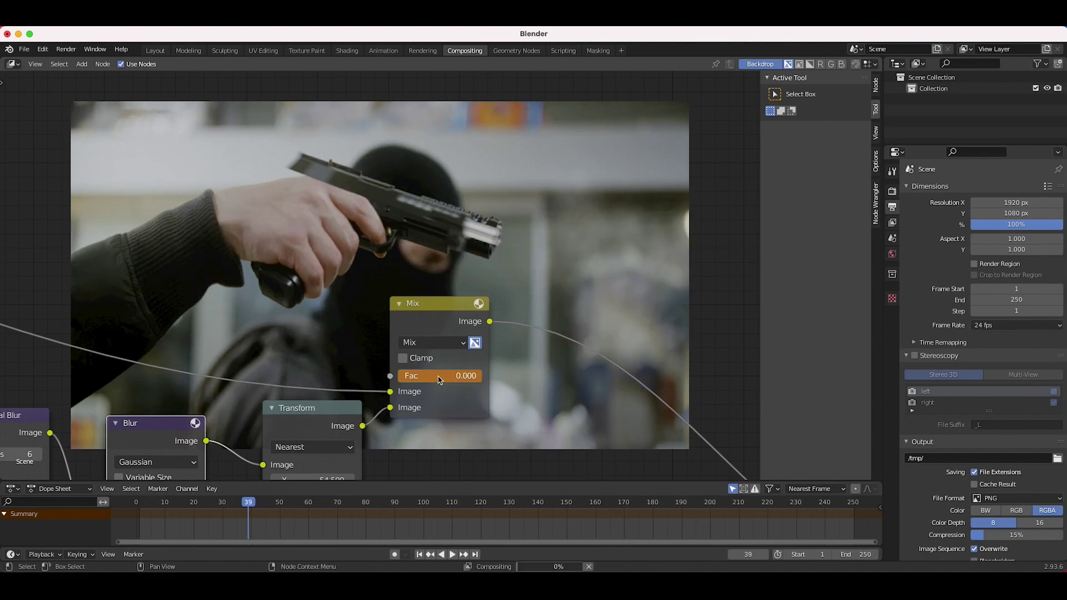
pyautogui.press('i')
pyautogui.press('Left')
pyautogui.press('Left')
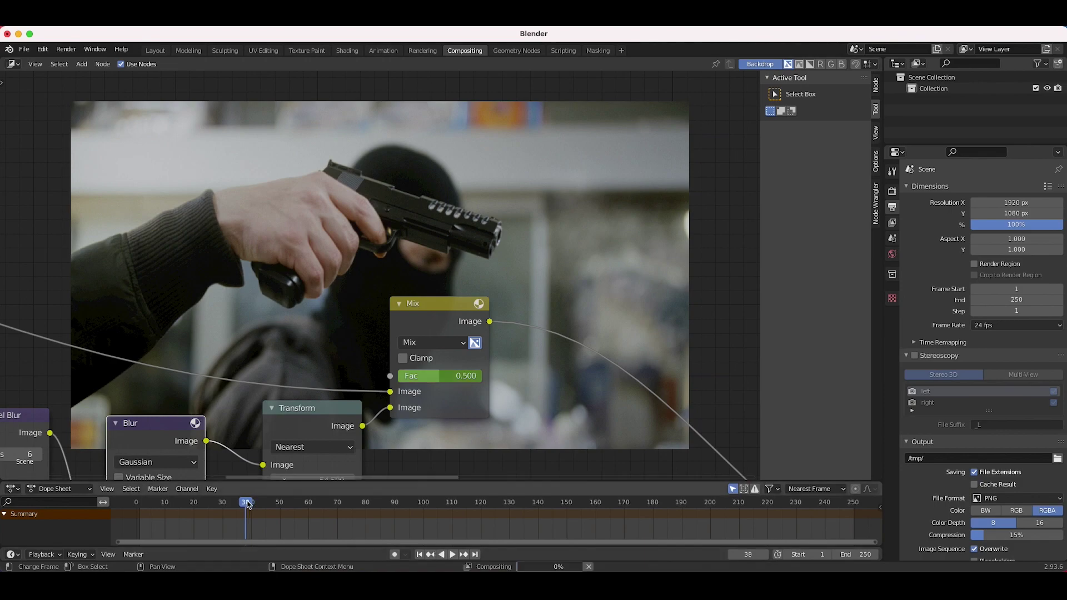
# Step through frames 36 to 38 and examine how the barrel blowback lines up with the muzzle flash
pyautogui.press('Left')
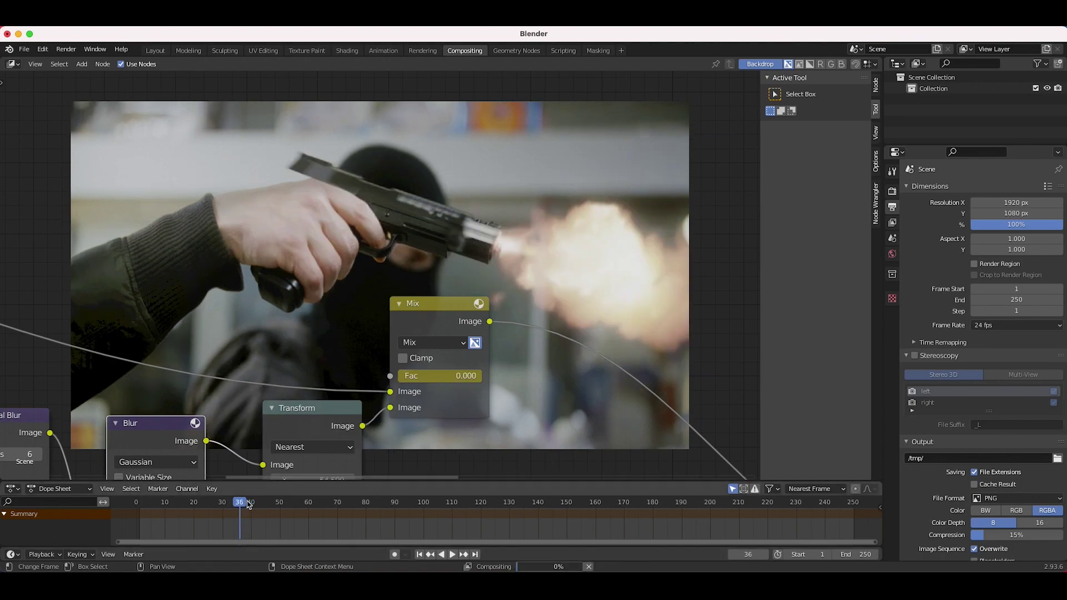
pyautogui.press('Right')
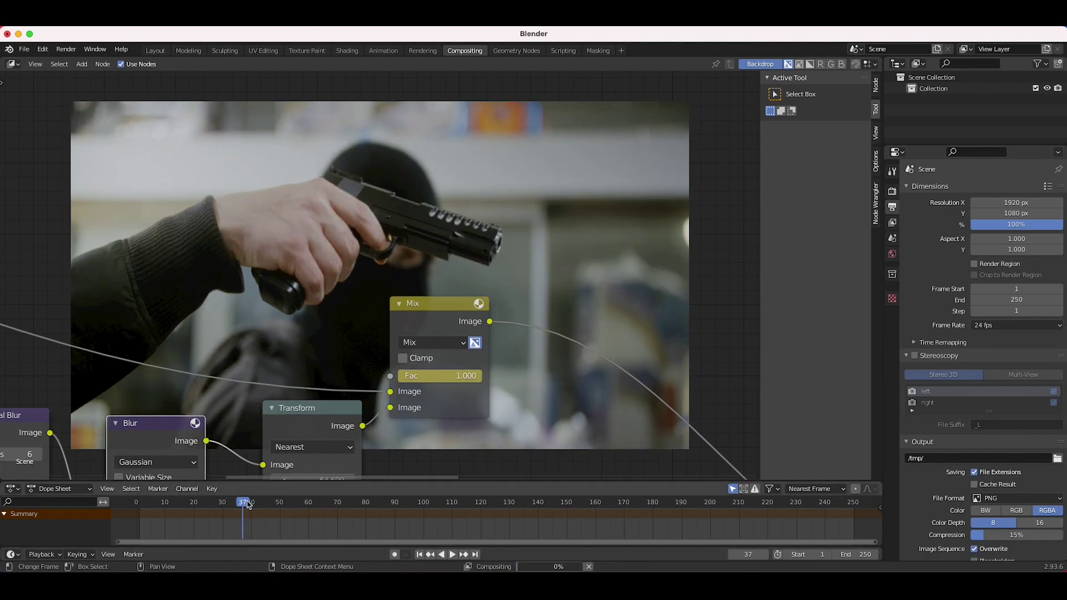
pyautogui.moveTo(247, 503); pyautogui.dragTo(243, 504)
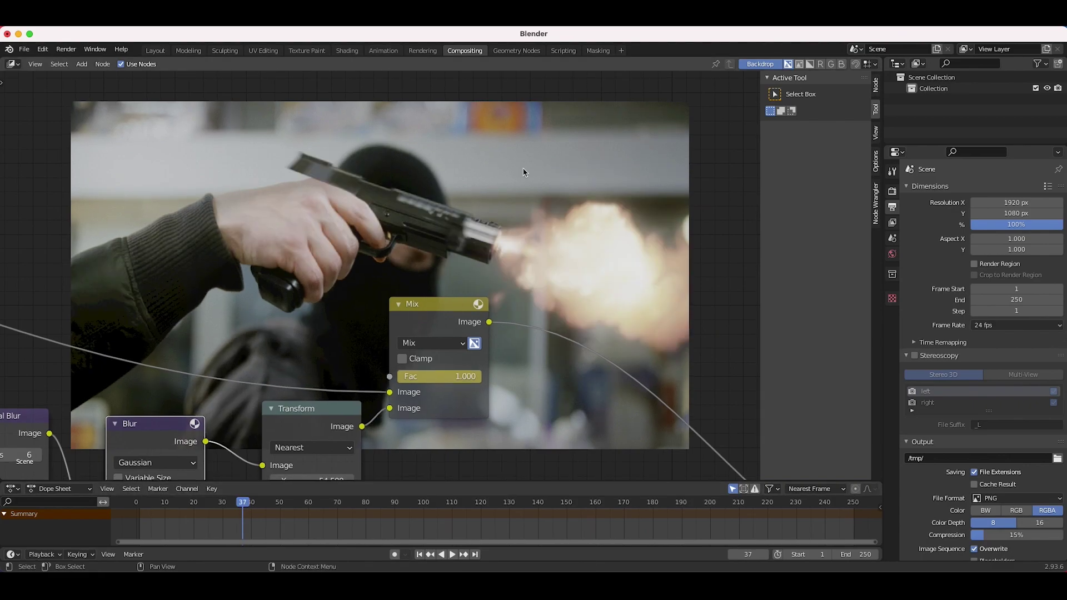
pyautogui.scroll(5, 523, 171)
pyautogui.hscroll(4, 524, 171)
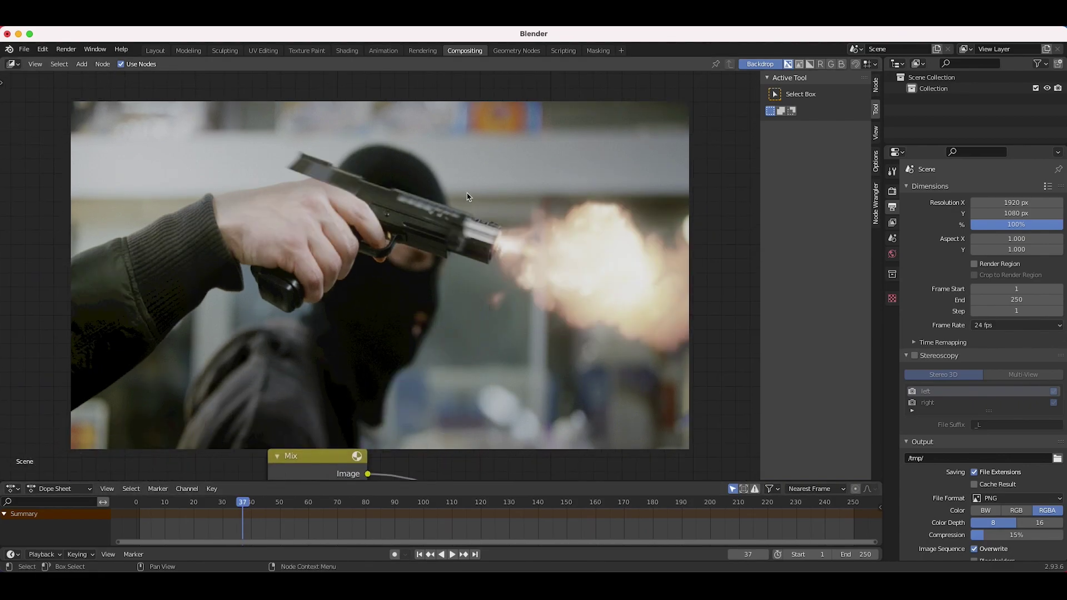
pyautogui.scroll(-6, 441, 288)
pyautogui.hscroll(-4, 441, 288)
pyautogui.scroll(8, 440, 289)
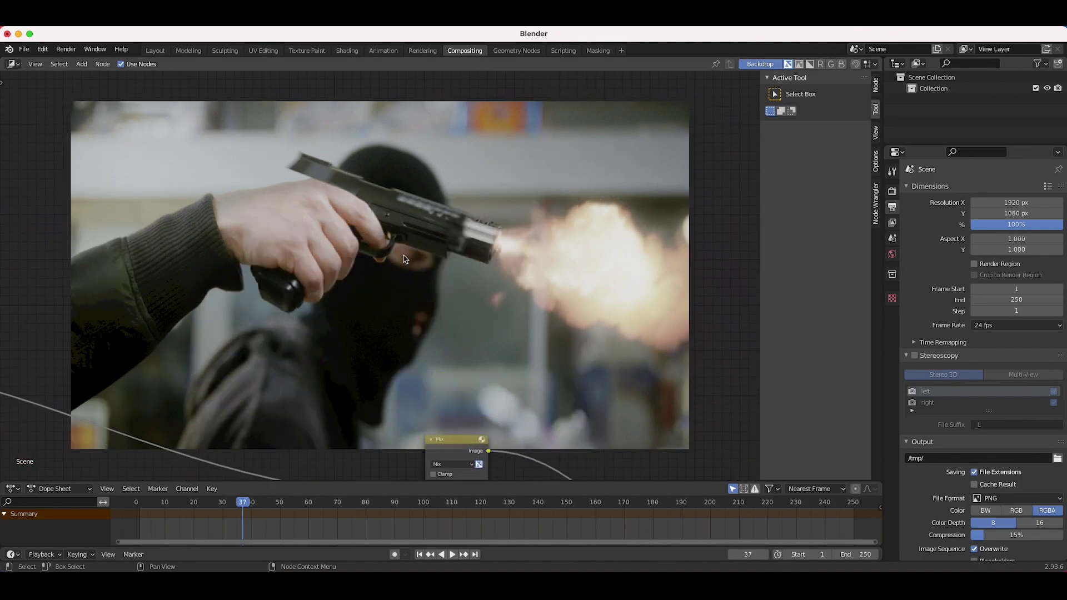
# Move the Composite node beyond the Color Balance node and connect the Color Balance image output to its image input
pyautogui.scroll(-4, 404, 259)
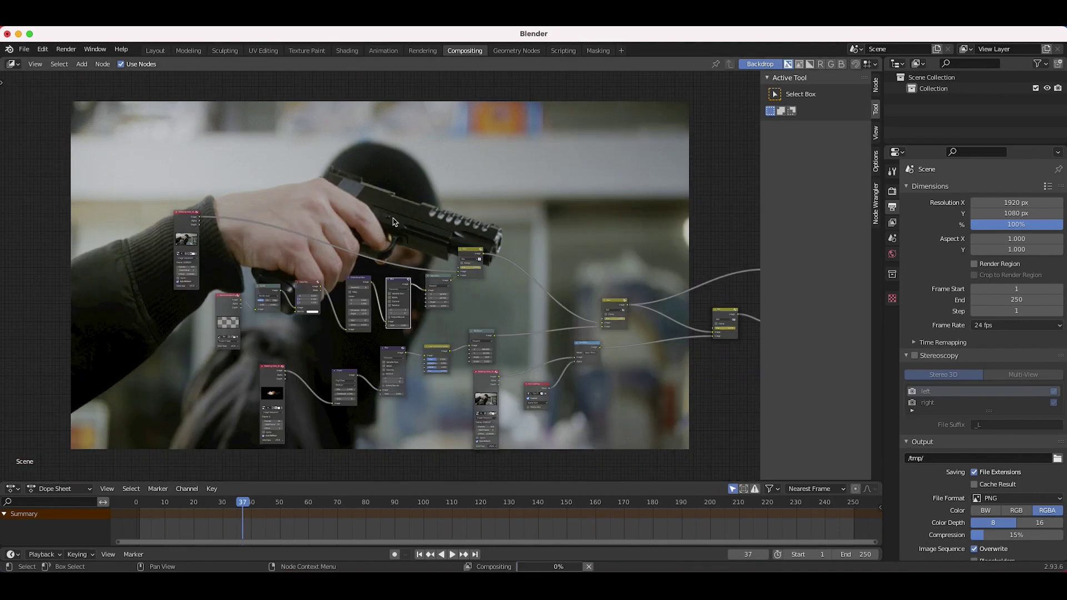
pyautogui.scroll(4, 418, 250)
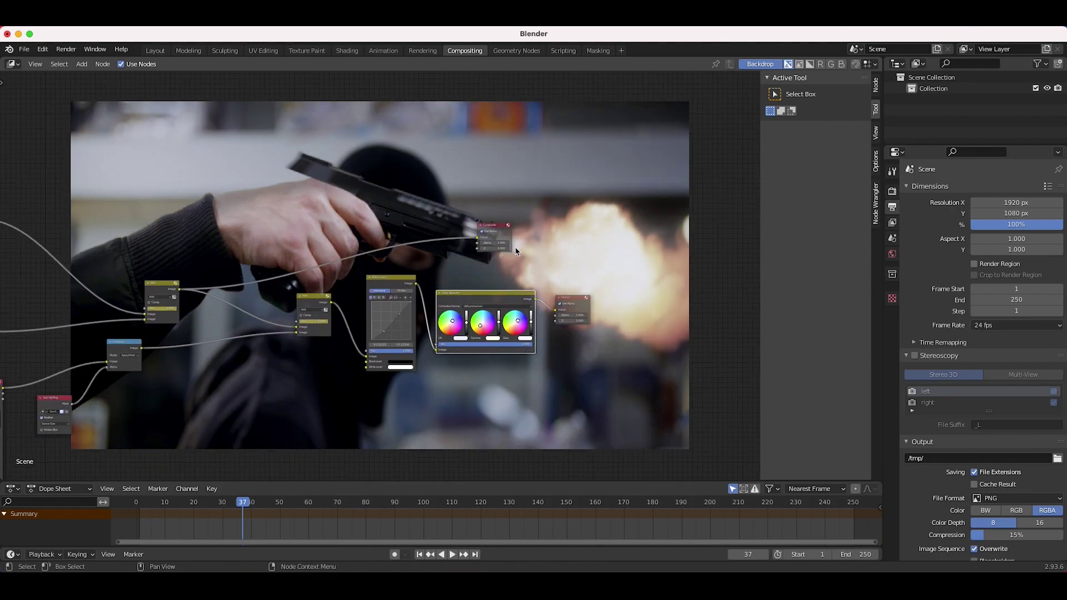
pyautogui.moveTo(497, 228); pyautogui.dragTo(600, 232)
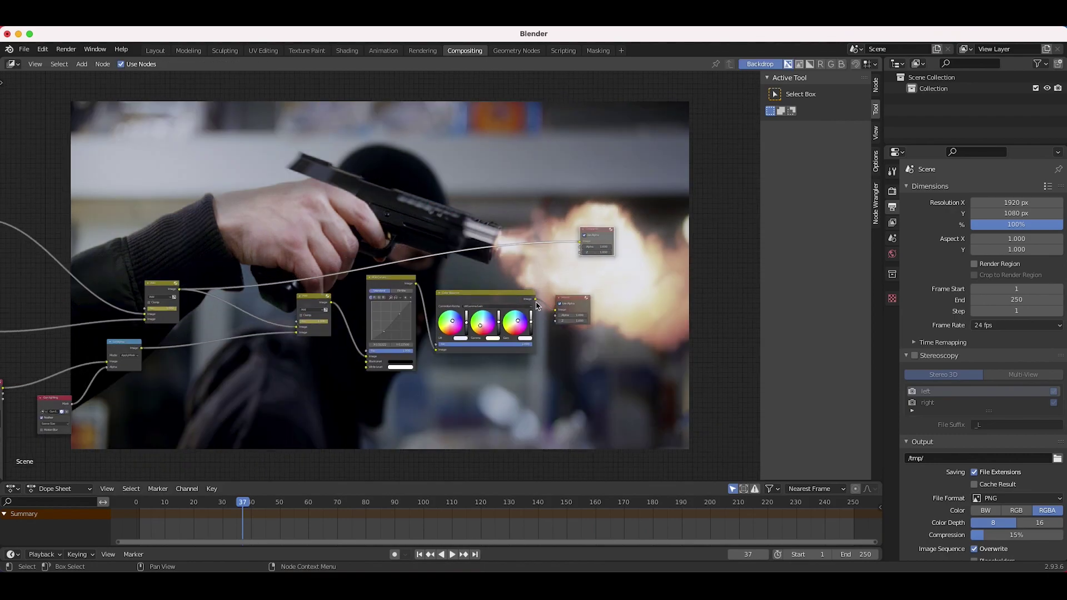
pyautogui.moveTo(536, 300); pyautogui.dragTo(585, 243)
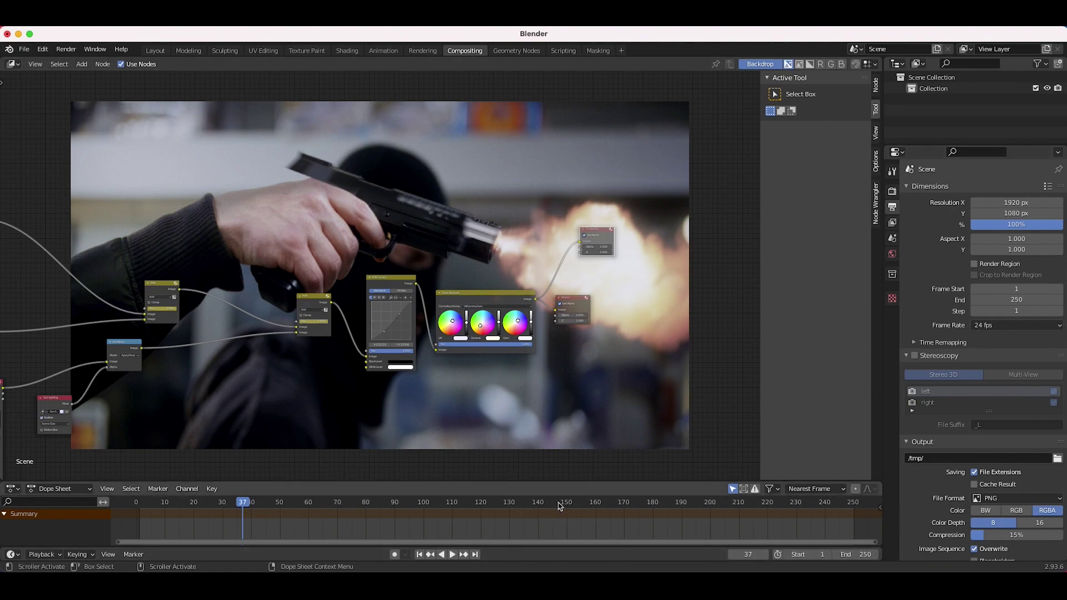
# Go to frame 150 and set the animation's end frame to 150
pyautogui.click(857, 554)
pyautogui.write('150')
pyautogui.press('Return')
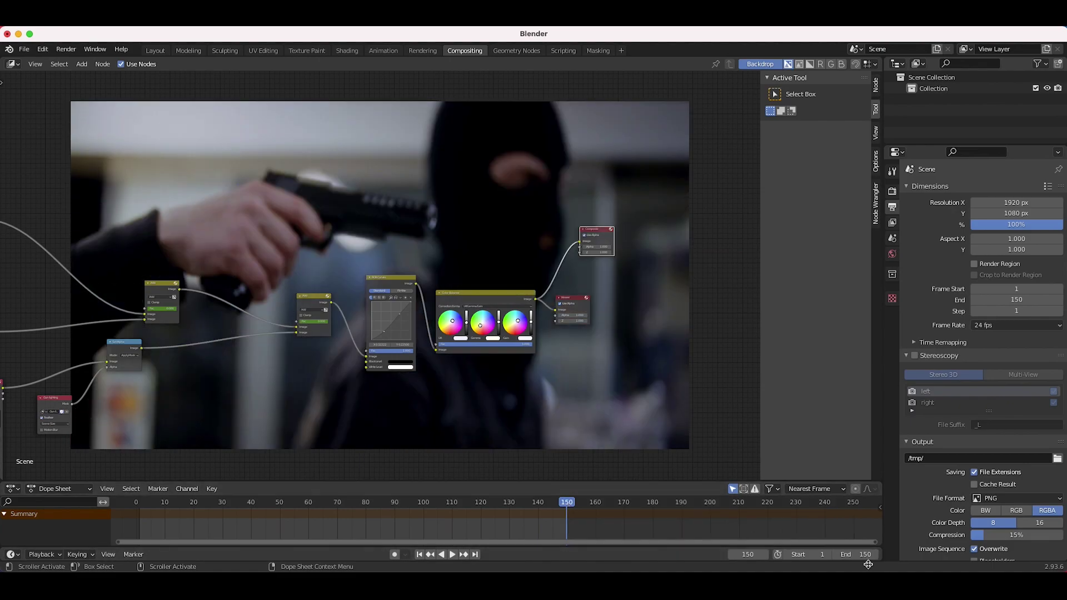
pyautogui.scroll(-5, 512, 524)
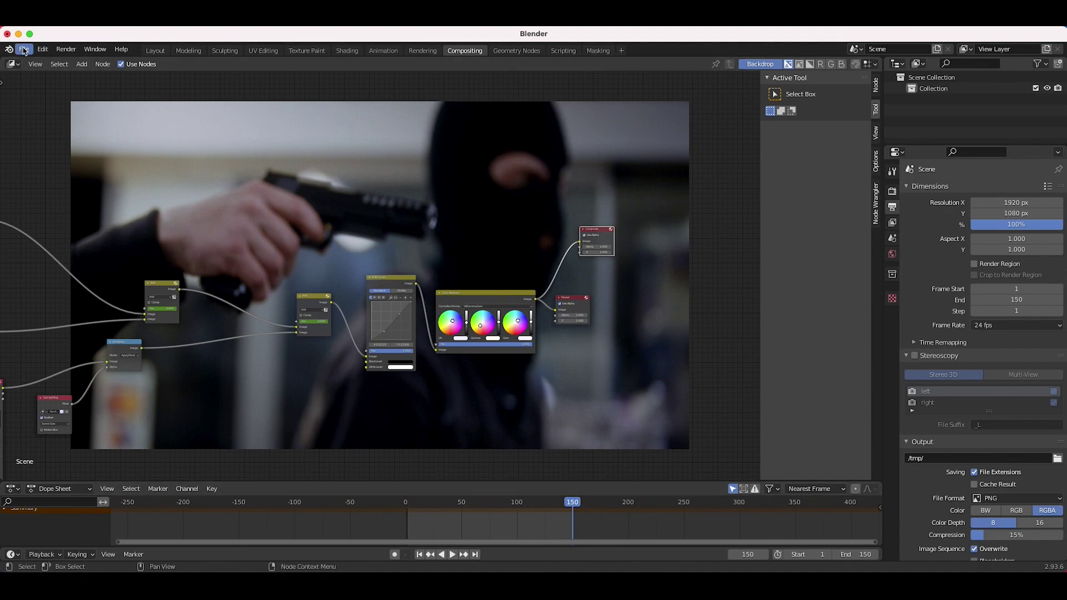
# Review the animation render command, the node chain through to the Composite node, and the render output settings
pyautogui.click(64, 48)
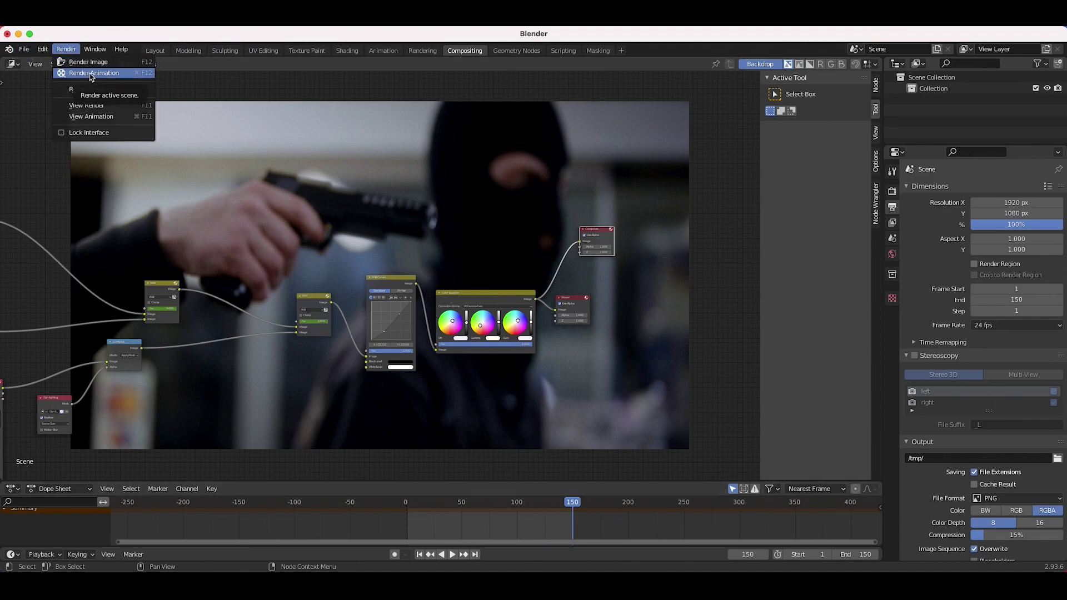
pyautogui.hscroll(-5, 501, 234)
pyautogui.scroll(-3, 501, 234)
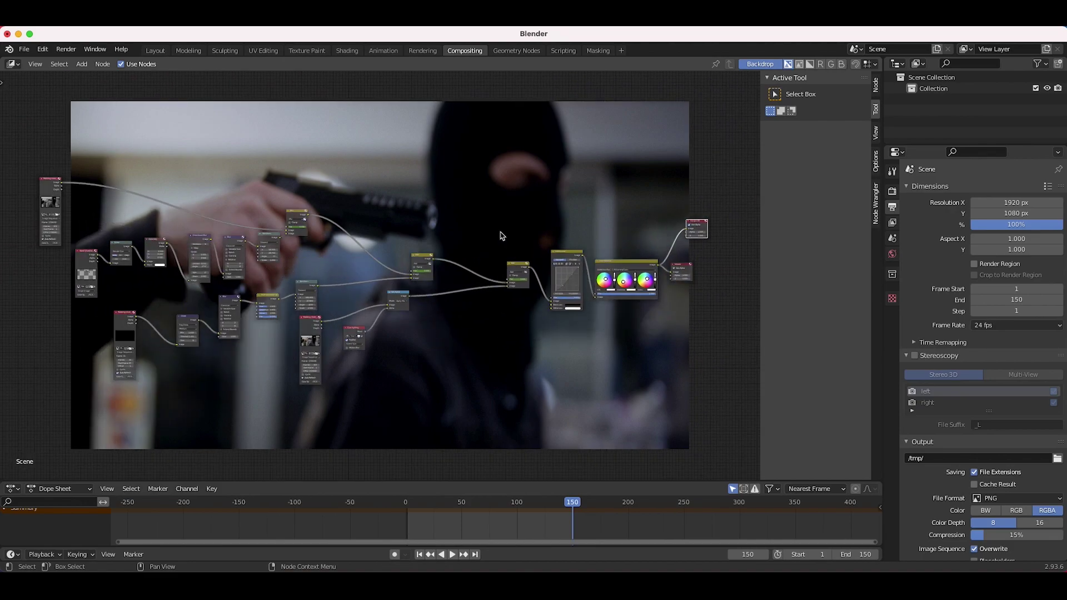
pyautogui.hscroll(-3, 501, 233)
pyautogui.hscroll(4, 415, 241)
pyautogui.scroll(4, 417, 240)
pyautogui.hscroll(6, 418, 241)
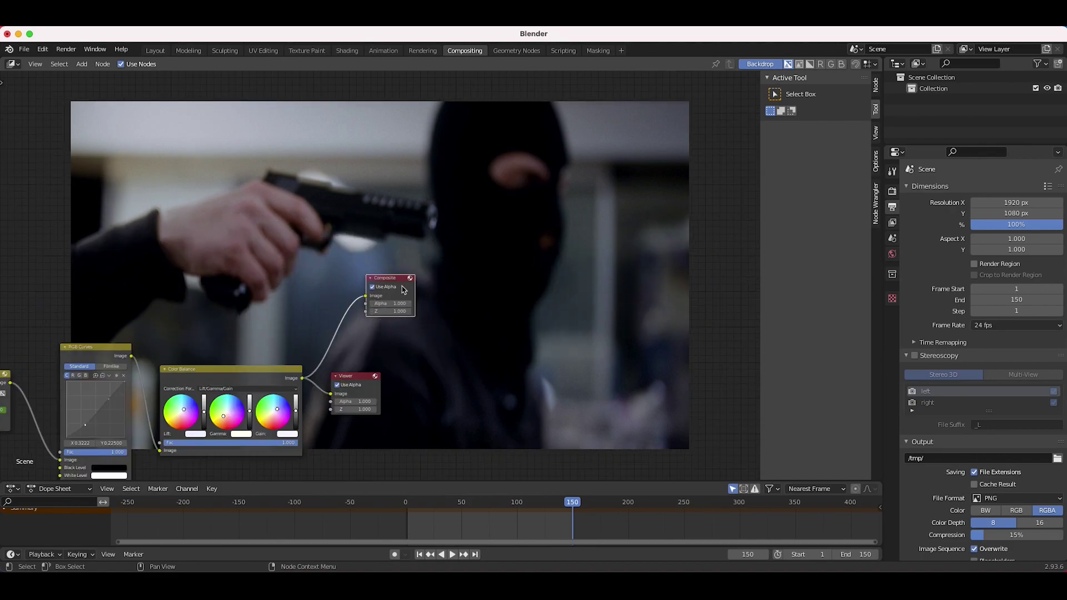
pyautogui.scroll(-2, 1065, 521)
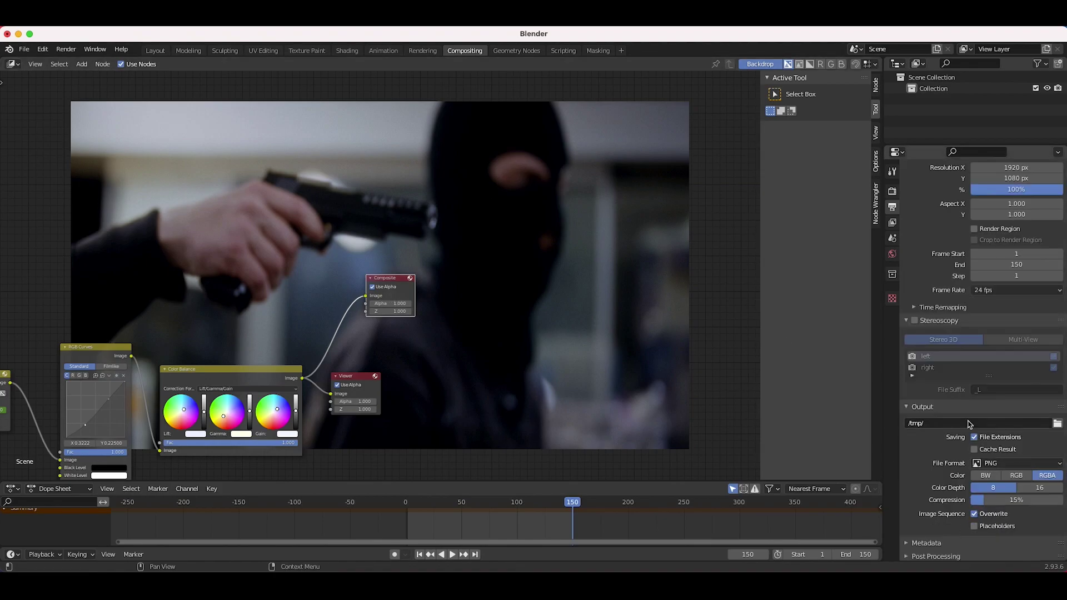